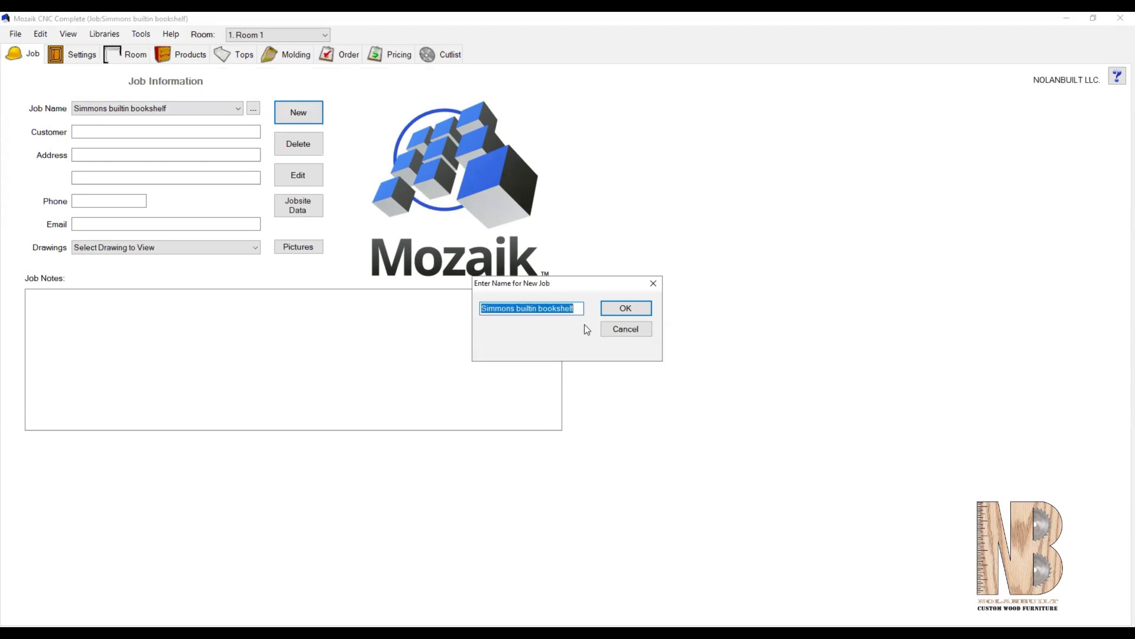
Name the new job "youtube video" and create it
{"action": "type", "text": "youtube video"}
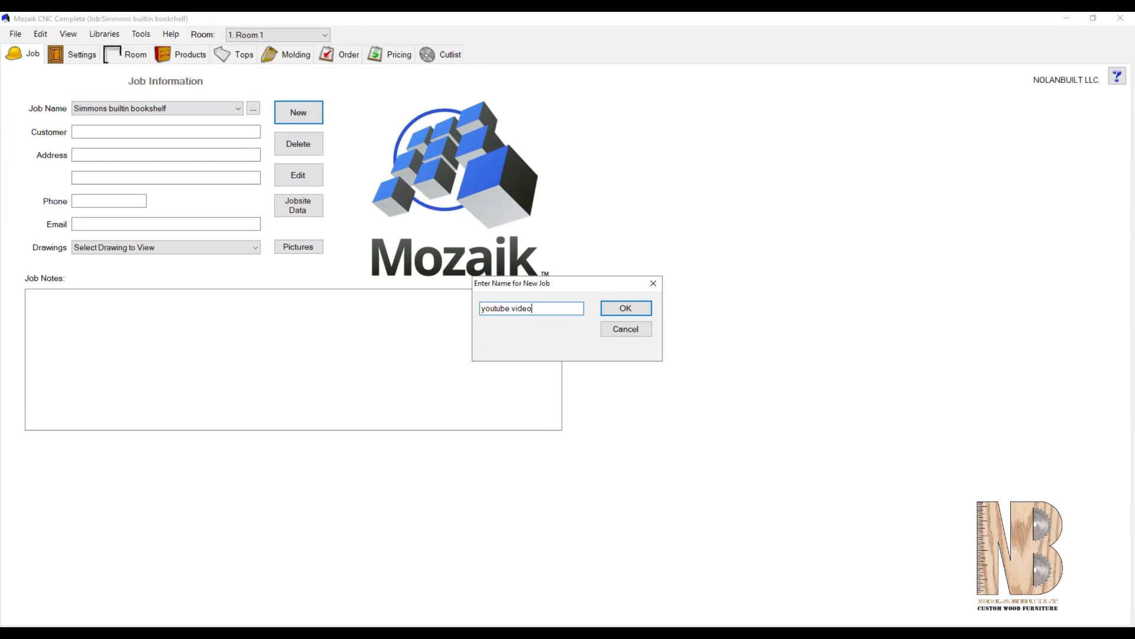
{"action": "left_click", "coordinate": [625, 309]}
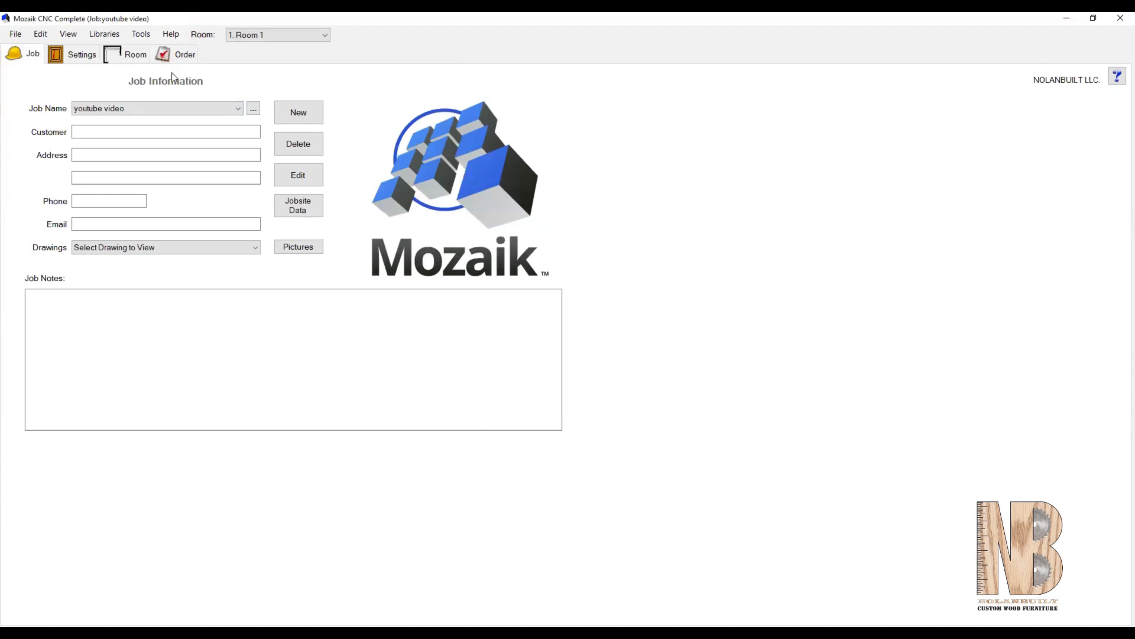
Draw one horizontal wall in Room 1 and set its length to 144 3/4 in, stretching it to the right
{"action": "left_click", "coordinate": [119, 54]}
{"action": "left_click", "coordinate": [107, 99]}
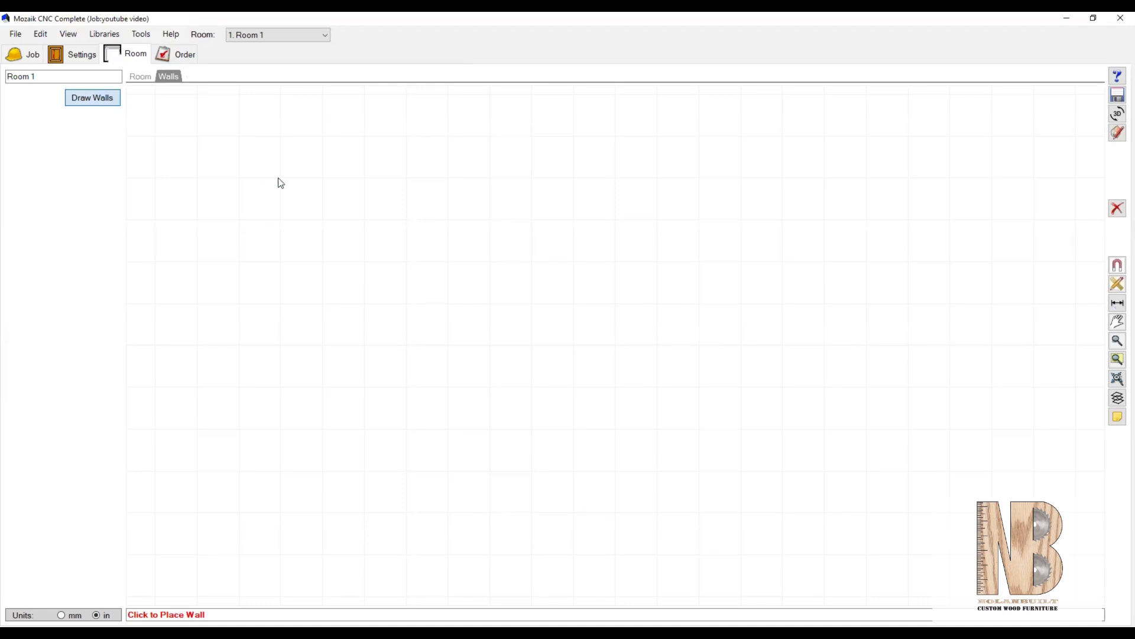
{"action": "left_click", "coordinate": [365, 207]}
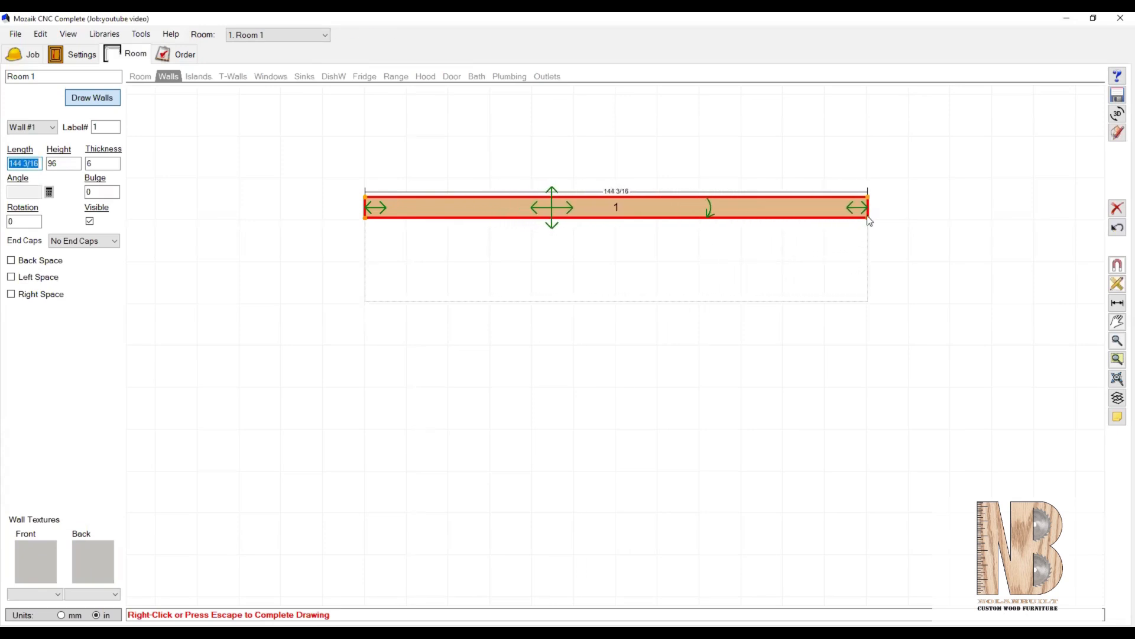
{"action": "left_click", "coordinate": [869, 221]}
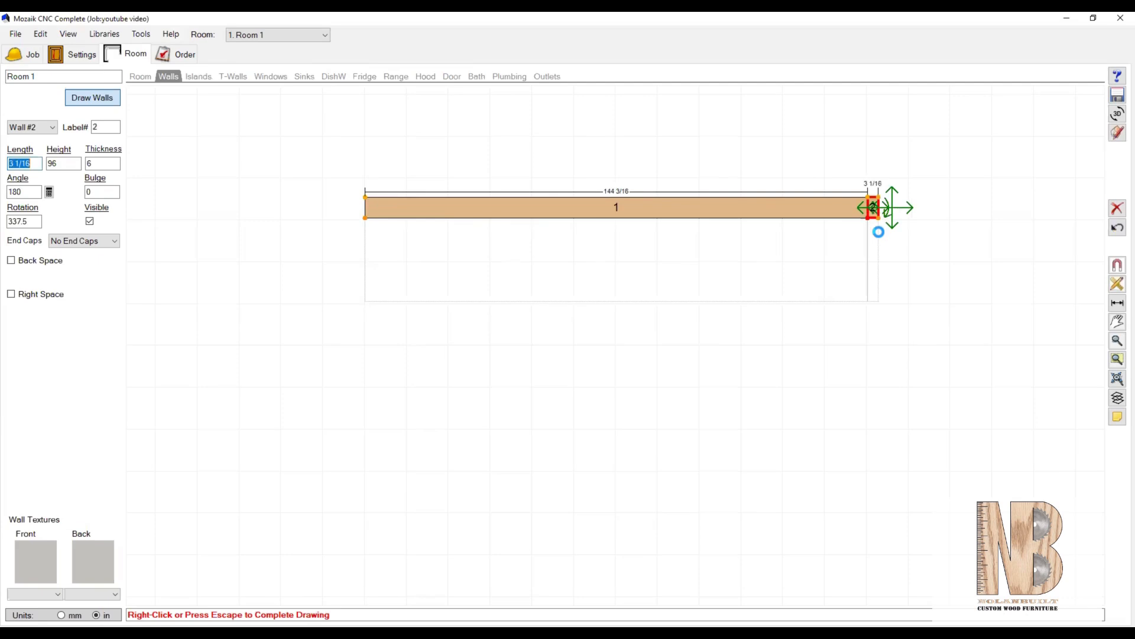
{"action": "right_click", "coordinate": [878, 260]}
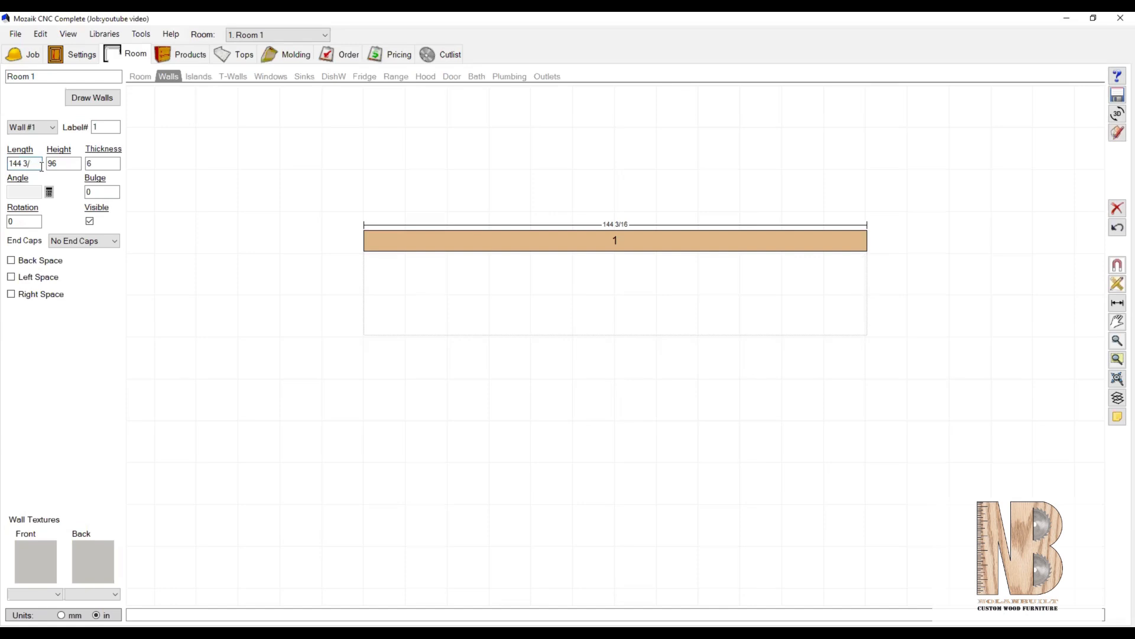
{"action": "key", "text": "Return"}
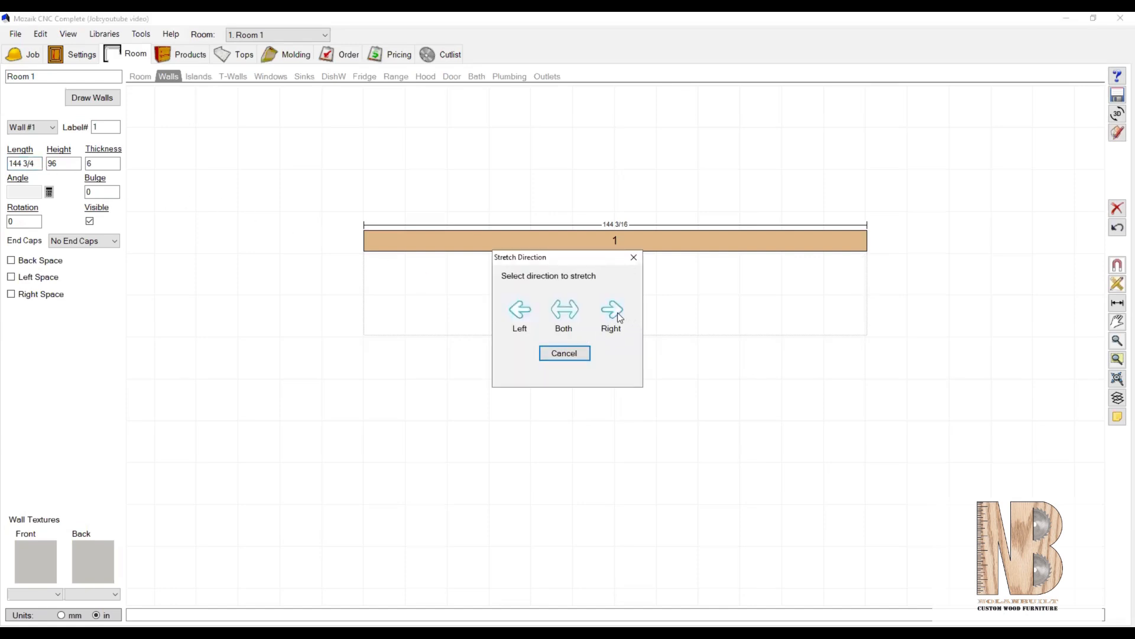
{"action": "left_click", "coordinate": [612, 309]}
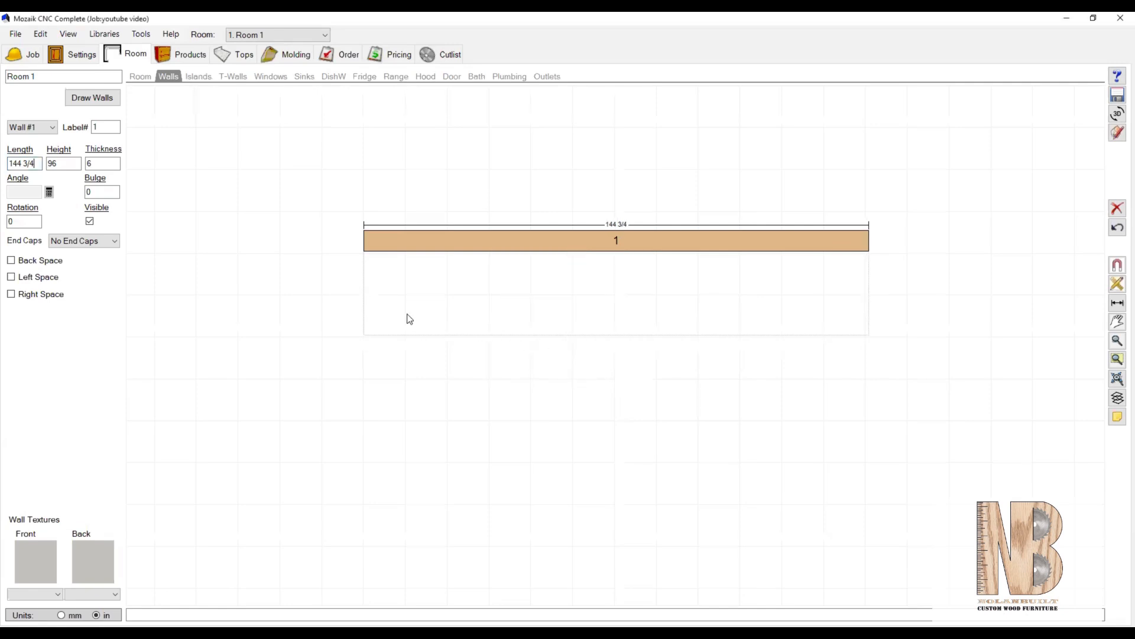
Examine the Pair Door - Single Drawer base cabinet in the product library, including its underside in the 3D preview
{"action": "left_click", "coordinate": [185, 54]}
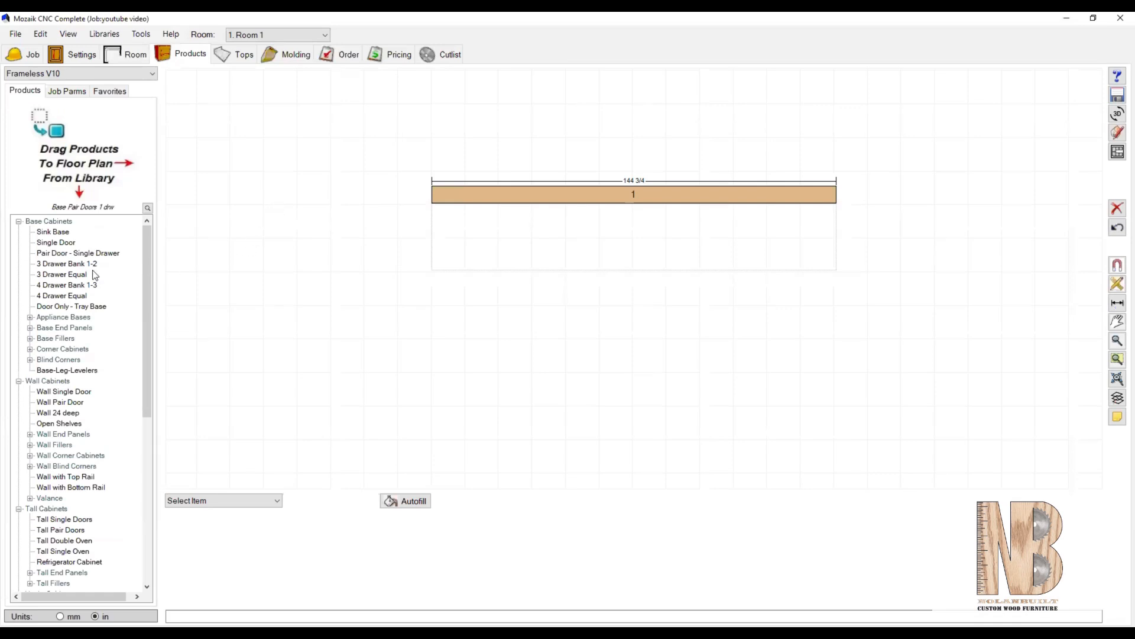
{"action": "left_click", "coordinate": [66, 253]}
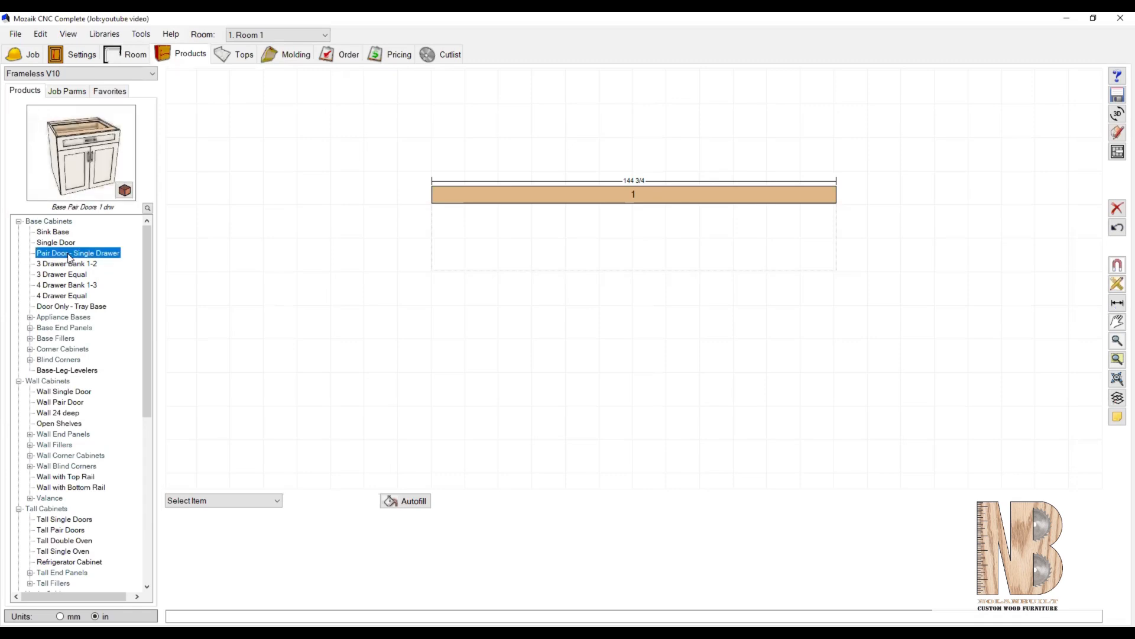
{"action": "left_click_drag", "start_coordinate": [76, 164], "coordinate": [97, 137]}
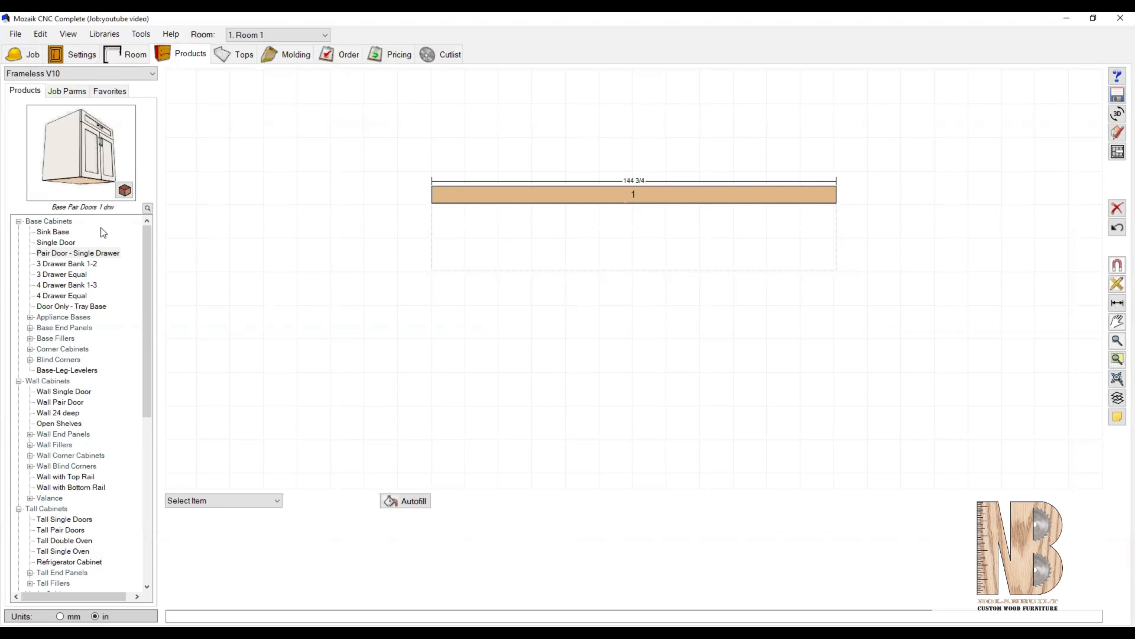
Set the FloorFEB option in the job's Ends parameters to Yes
{"action": "left_click", "coordinate": [69, 91]}
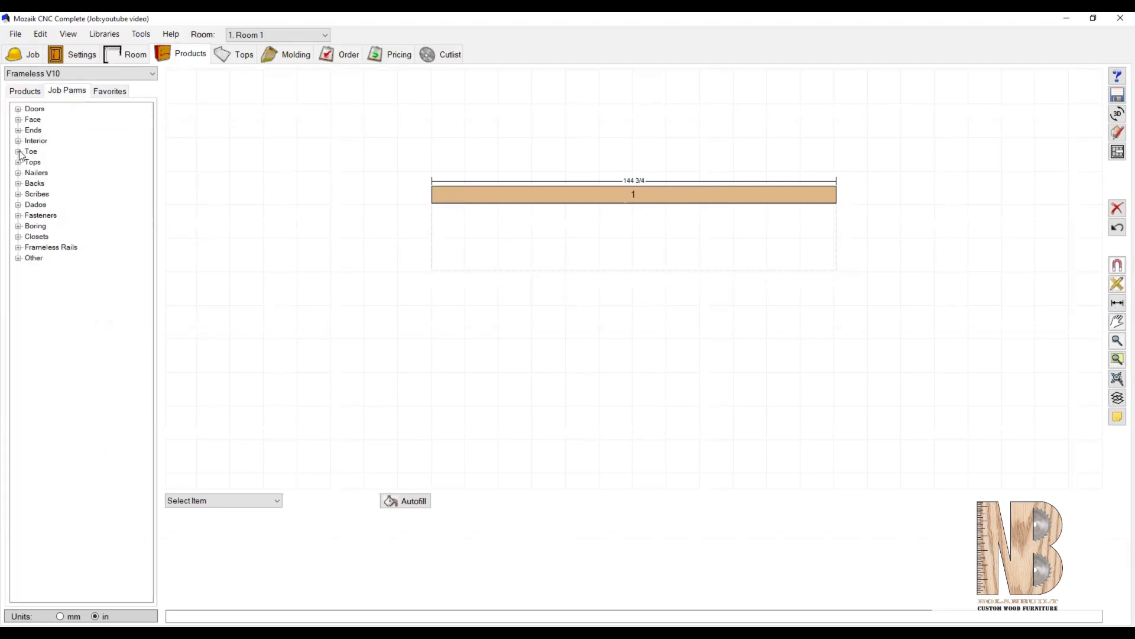
{"action": "left_click", "coordinate": [18, 131]}
{"action": "double_click", "coordinate": [76, 153]}
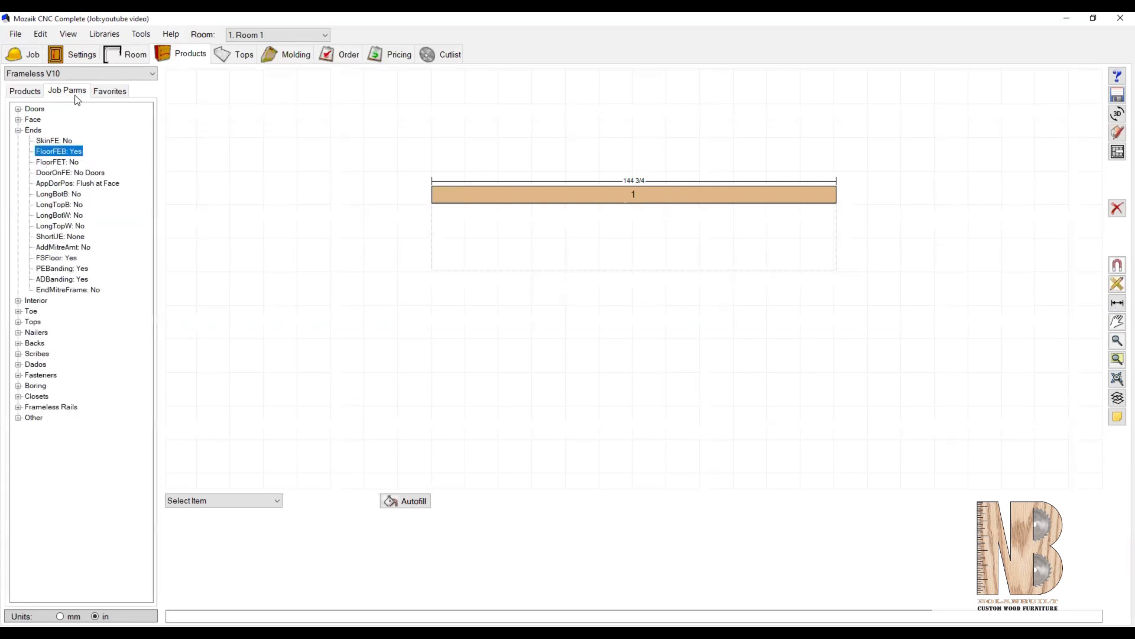
Place a Pair Door - Single Drawer base cabinet against the left end of the wall
{"action": "left_click", "coordinate": [39, 93]}
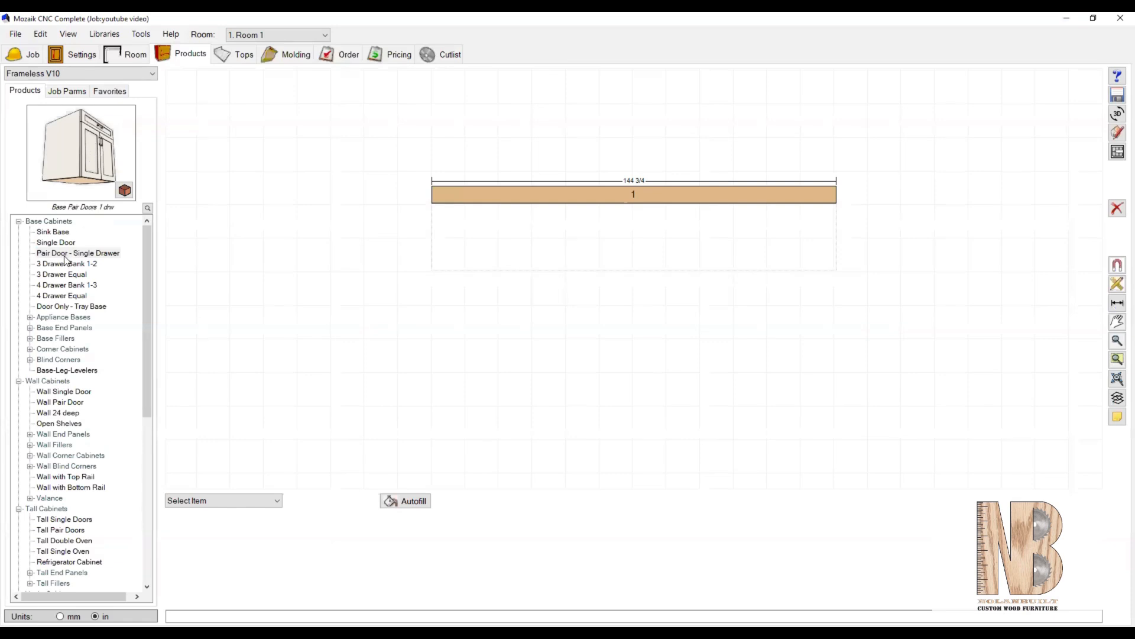
{"action": "left_click", "coordinate": [64, 253]}
{"action": "mouse_move", "coordinate": [65, 181]}
{"action": "left_mouse_down"}
{"action": "mouse_move", "coordinate": [99, 159]}
{"action": "mouse_move", "coordinate": [63, 154]}
{"action": "mouse_move", "coordinate": [71, 159]}
{"action": "left_mouse_up"}
{"action": "left_click", "coordinate": [90, 254]}
{"action": "left_click_drag", "start_coordinate": [79, 258], "coordinate": [458, 229]}
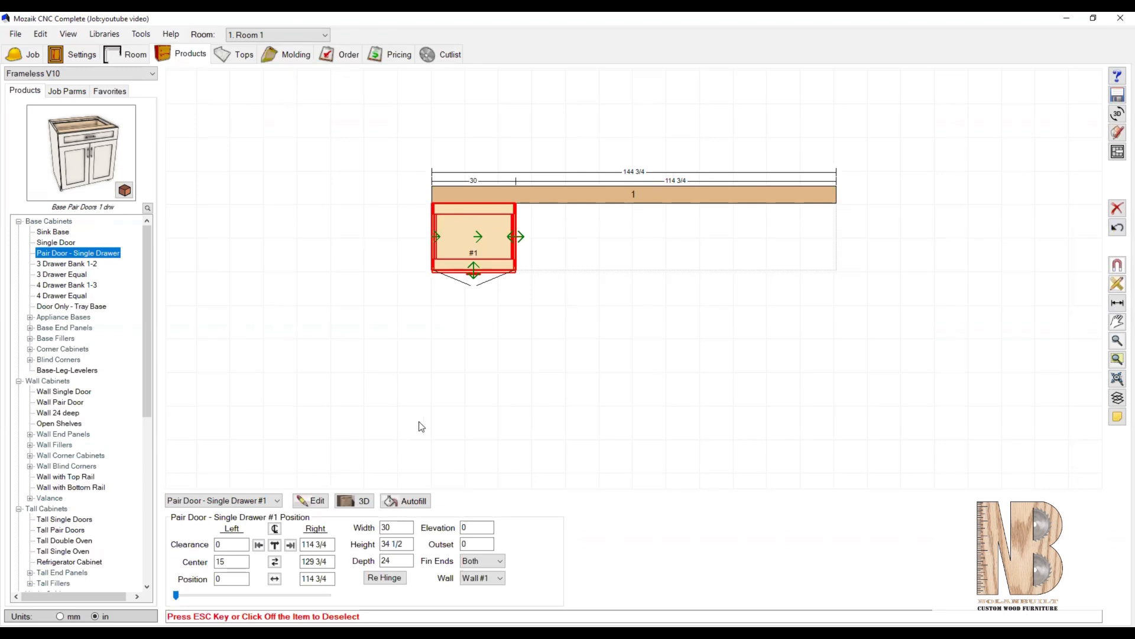
Show the wall in elevation and clear the base cabinet's face layout in the Product Editor
{"action": "left_click", "coordinate": [1117, 152]}
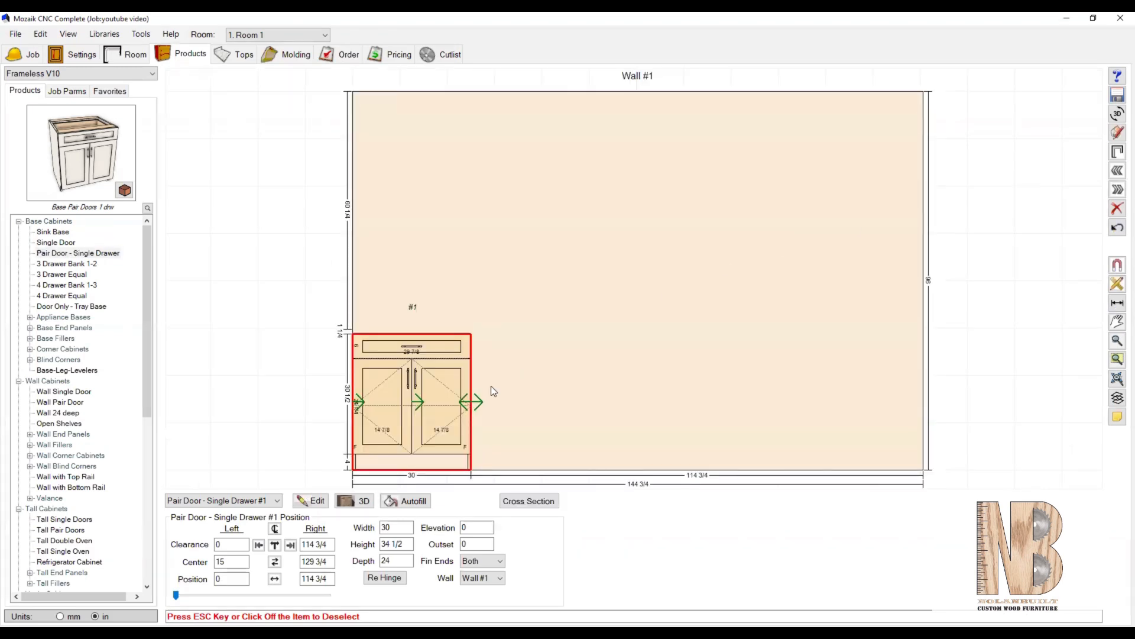
{"action": "left_click", "coordinate": [310, 501]}
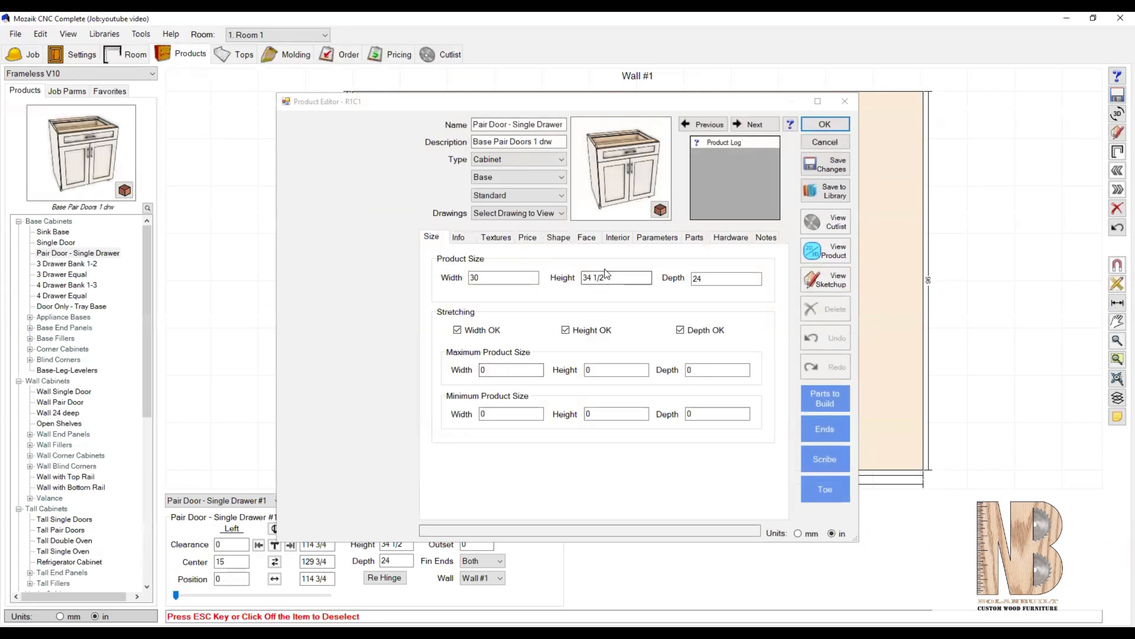
{"action": "left_click", "coordinate": [592, 239]}
{"action": "left_click", "coordinate": [643, 507]}
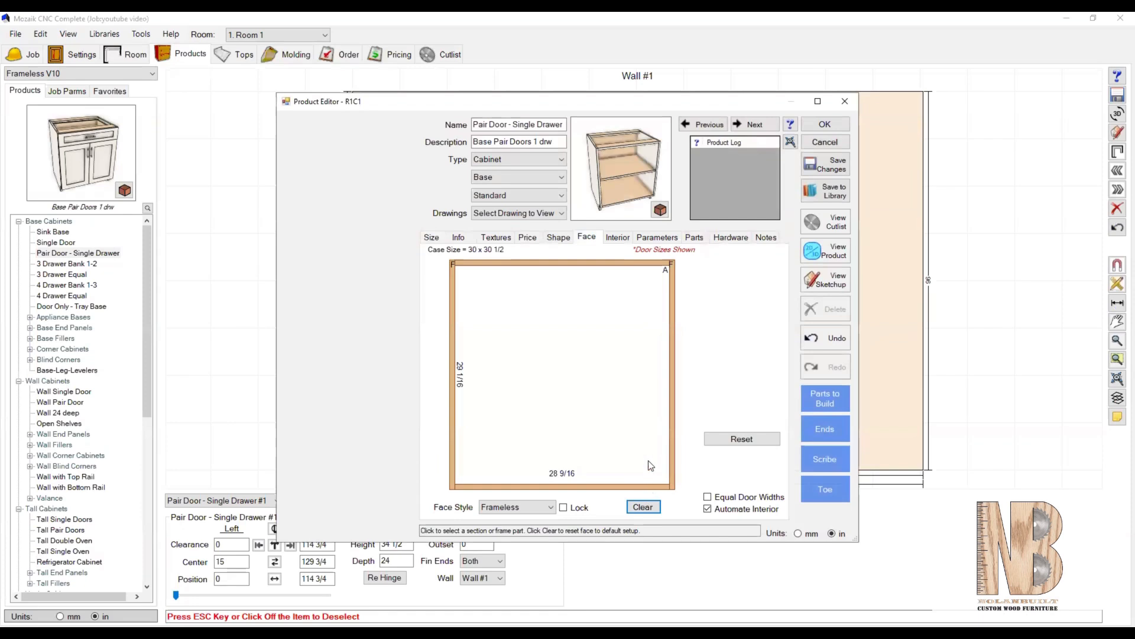
Replace the cabinet's automated middle shelf with an adjustable shelf made by splitting the empty interior opening horizontally
{"action": "left_click", "coordinate": [617, 238]}
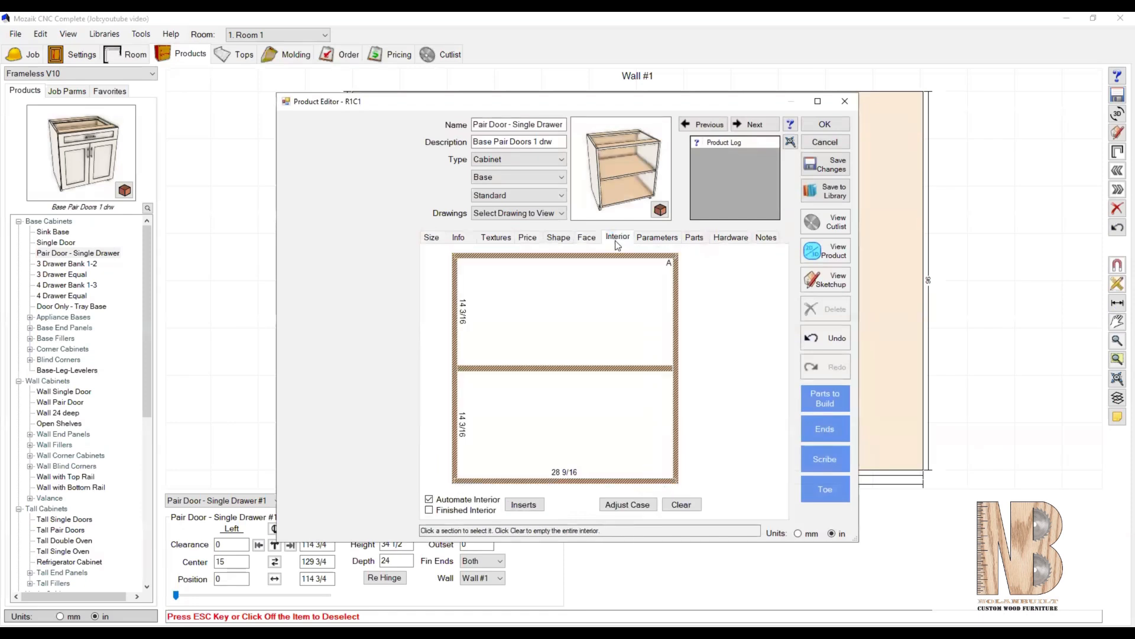
{"action": "left_click", "coordinate": [613, 368]}
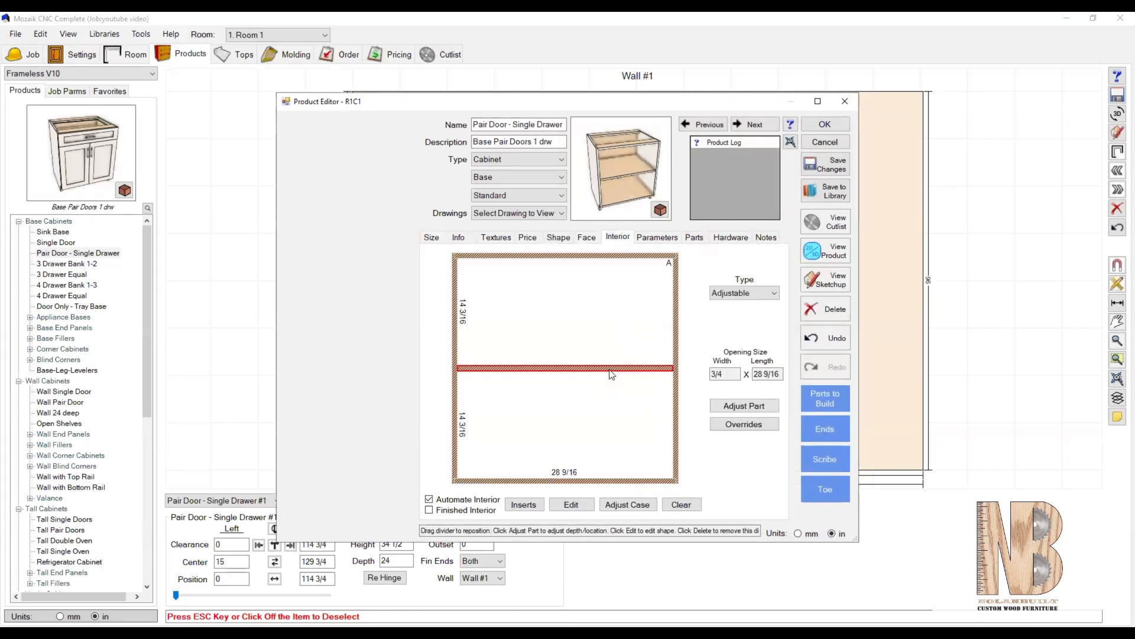
{"action": "left_click", "coordinate": [684, 504]}
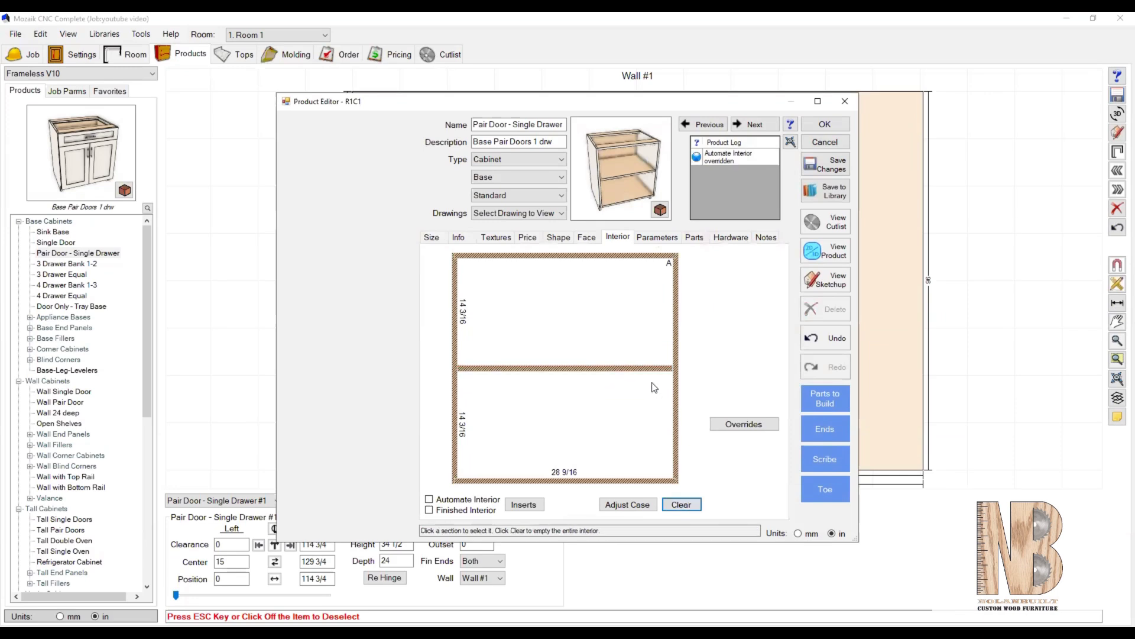
{"action": "left_click", "coordinate": [638, 370]}
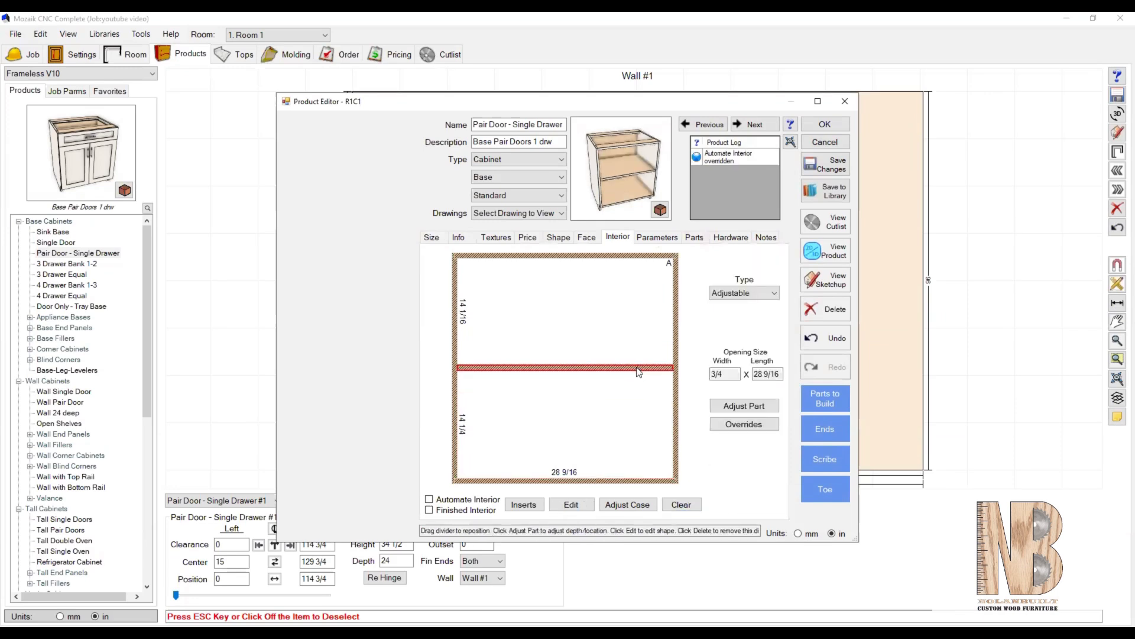
{"action": "key", "text": "Delete"}
{"action": "left_click", "coordinate": [617, 382]}
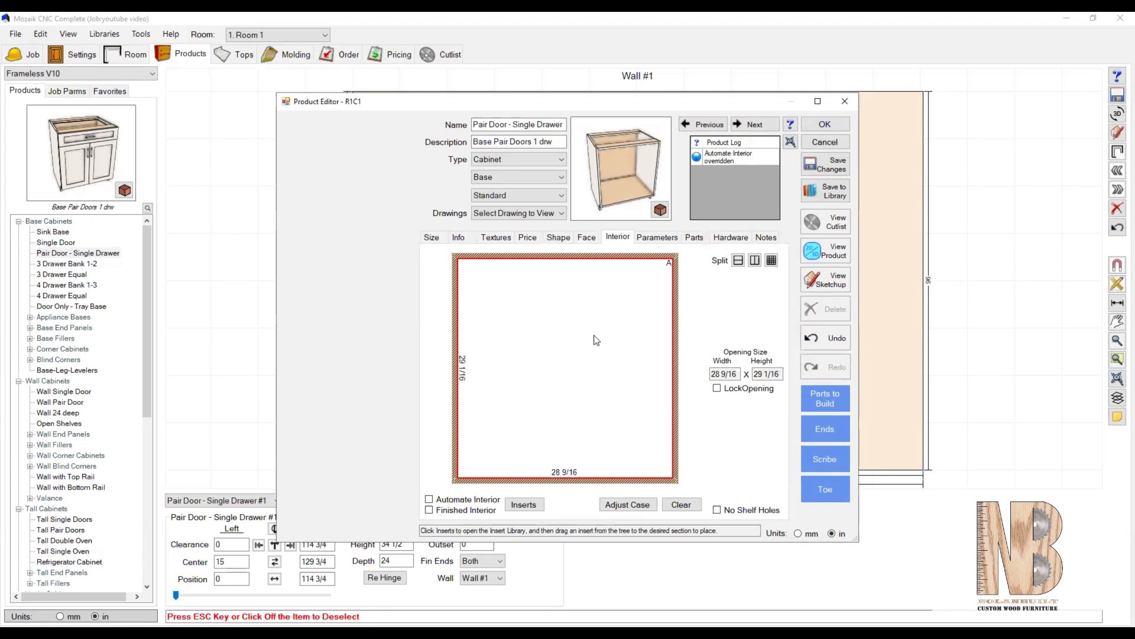
{"action": "left_click", "coordinate": [739, 260]}
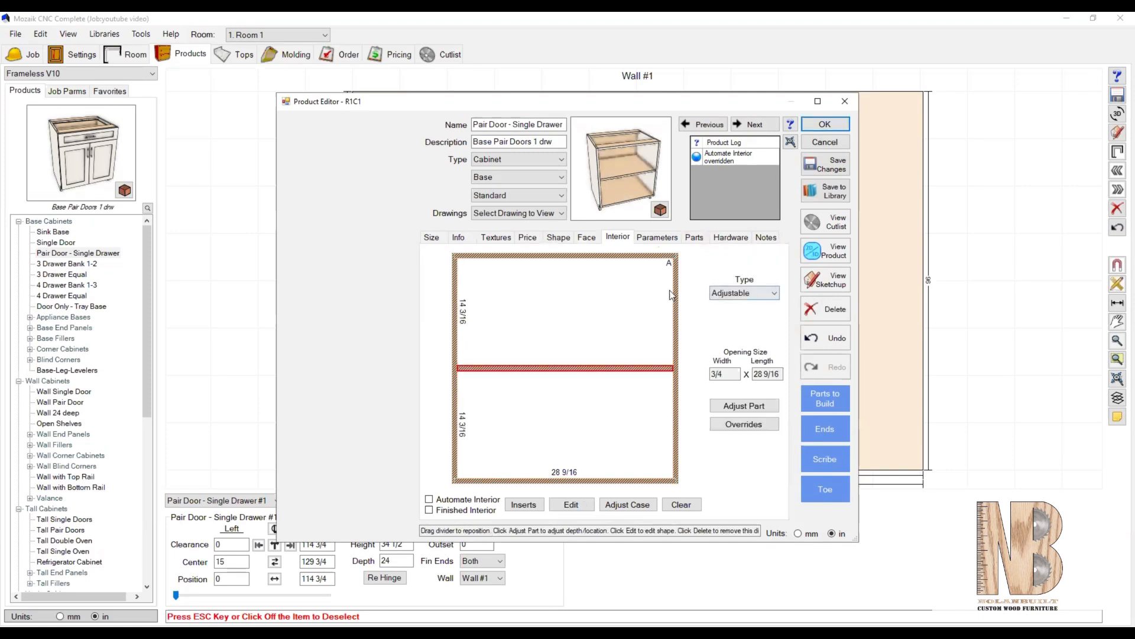
Split the cabinet's open face vertically into a pair of full-height doors and accept the product changes
{"action": "left_click", "coordinate": [587, 238]}
{"action": "left_click", "coordinate": [592, 325]}
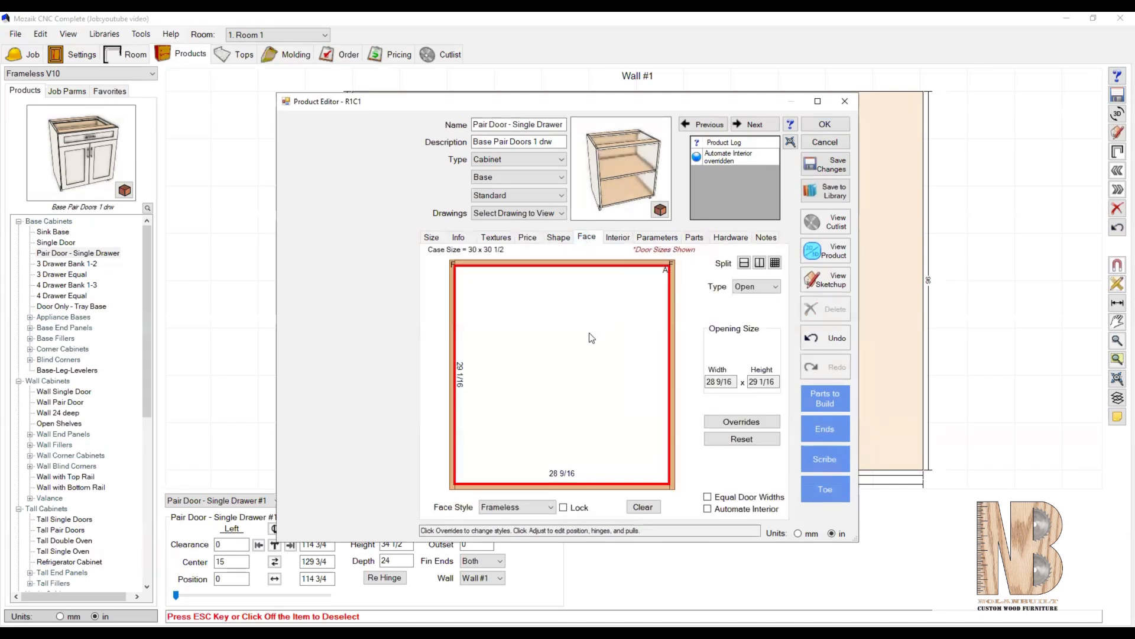
{"action": "left_click", "coordinate": [760, 263]}
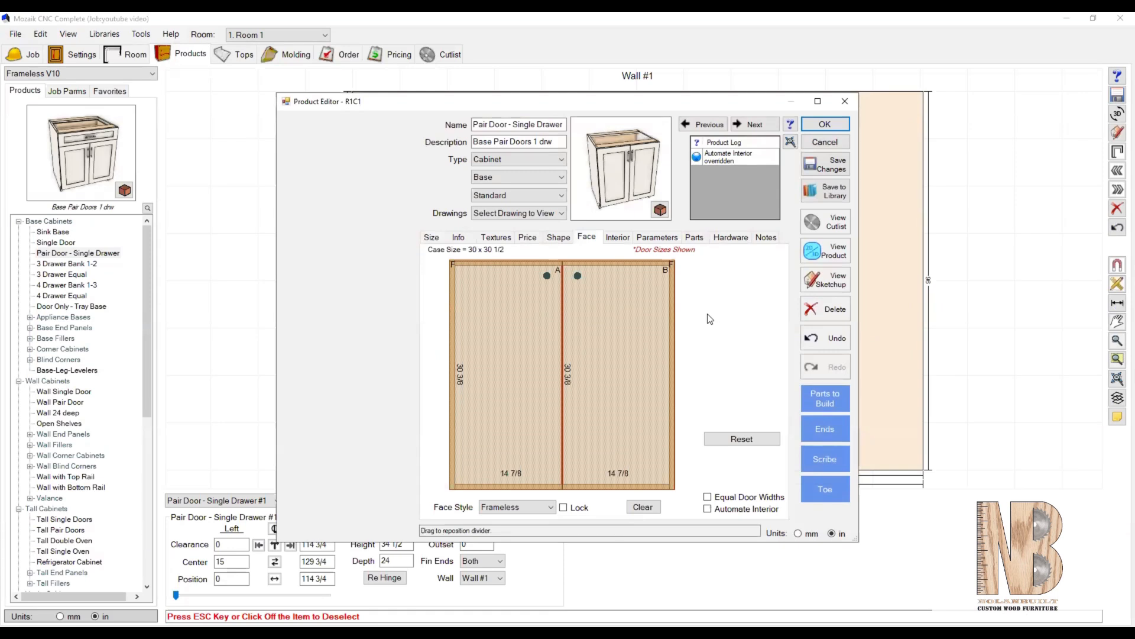
{"action": "left_click", "coordinate": [830, 128]}
Set the base cabinet's width to 24 in
{"action": "left_click_drag", "start_coordinate": [394, 526], "coordinate": [376, 530]}
{"action": "type", "text": "24"}
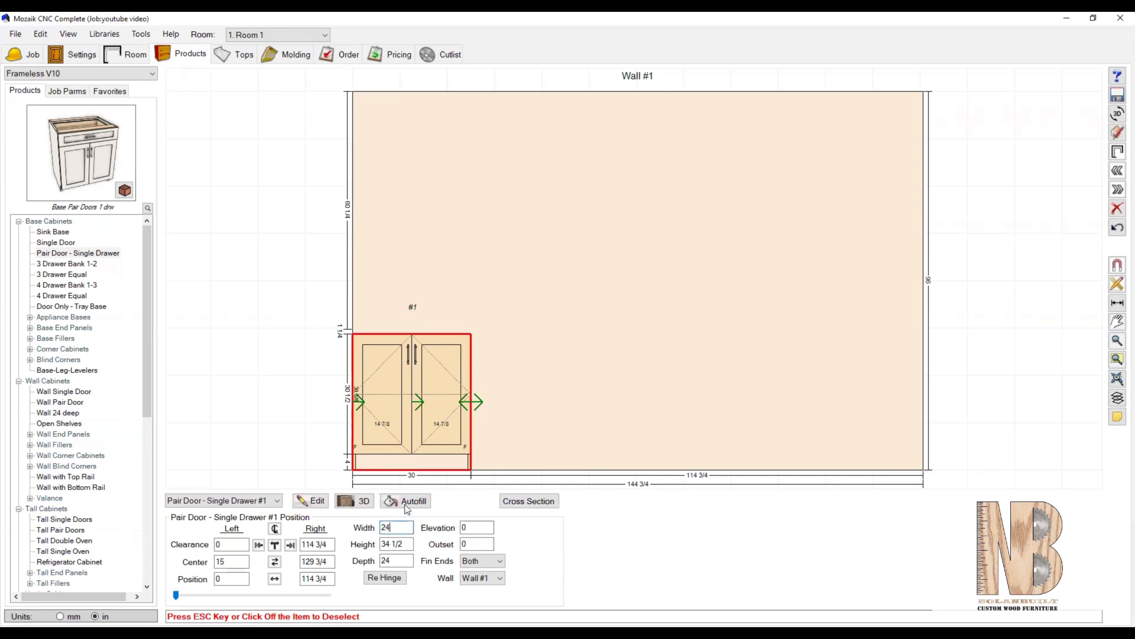
{"action": "key", "text": "Return"}
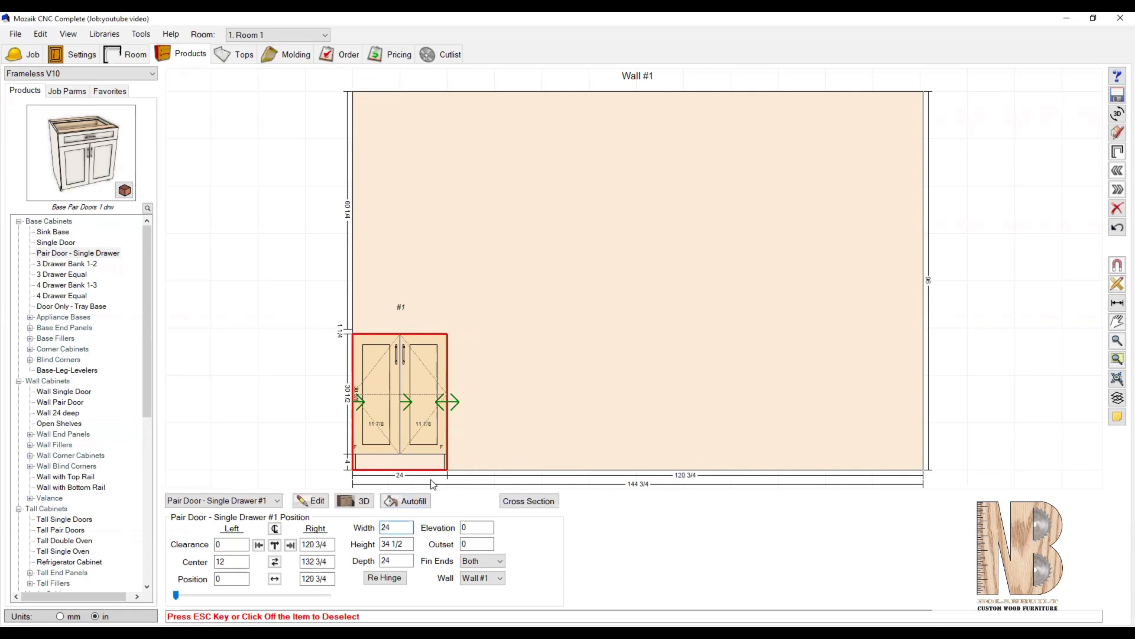
Copy the 24 in base cabinet and paste three copies side by side to its right along the wall
{"action": "left_click", "coordinate": [431, 379]}
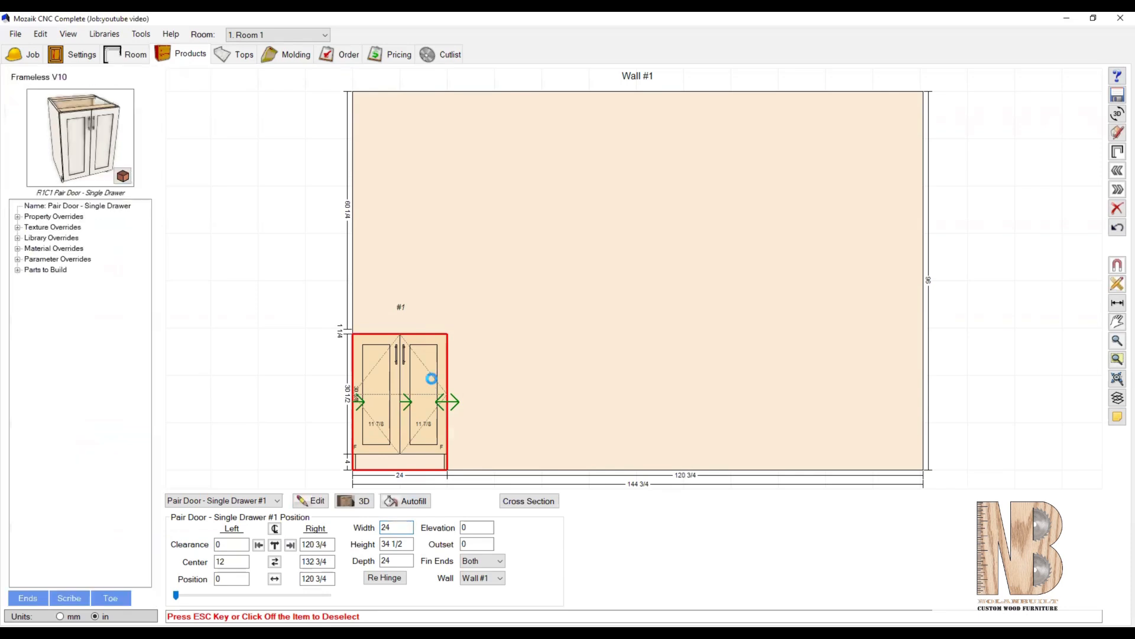
{"action": "right_click", "coordinate": [432, 379]}
{"action": "left_click", "coordinate": [463, 399]}
{"action": "left_click", "coordinate": [502, 402]}
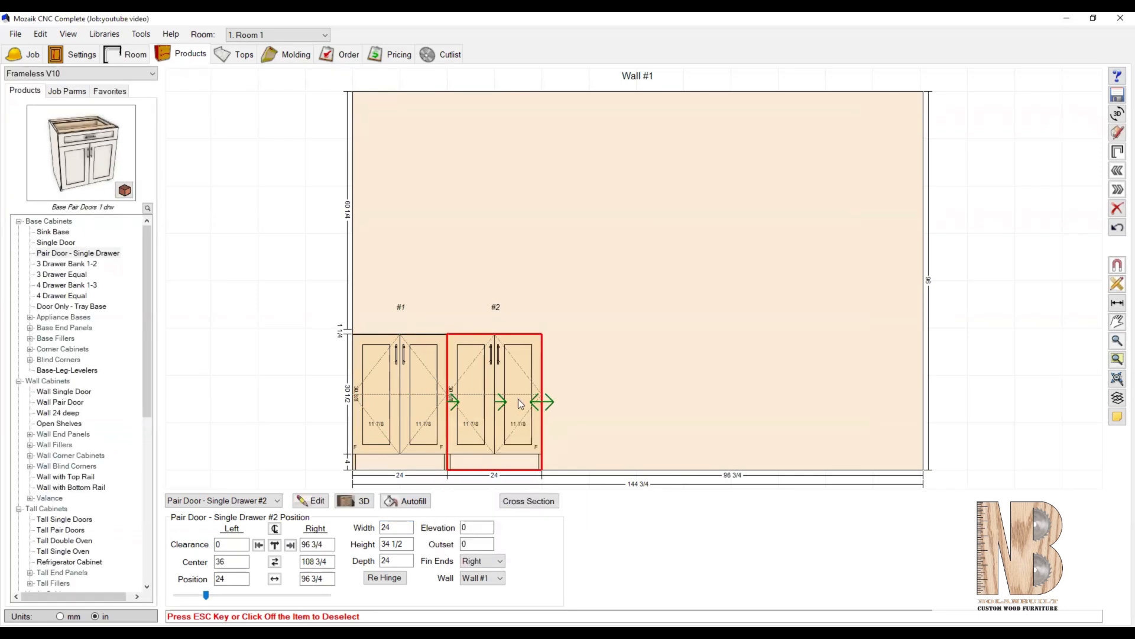
{"action": "left_click", "coordinate": [571, 386]}
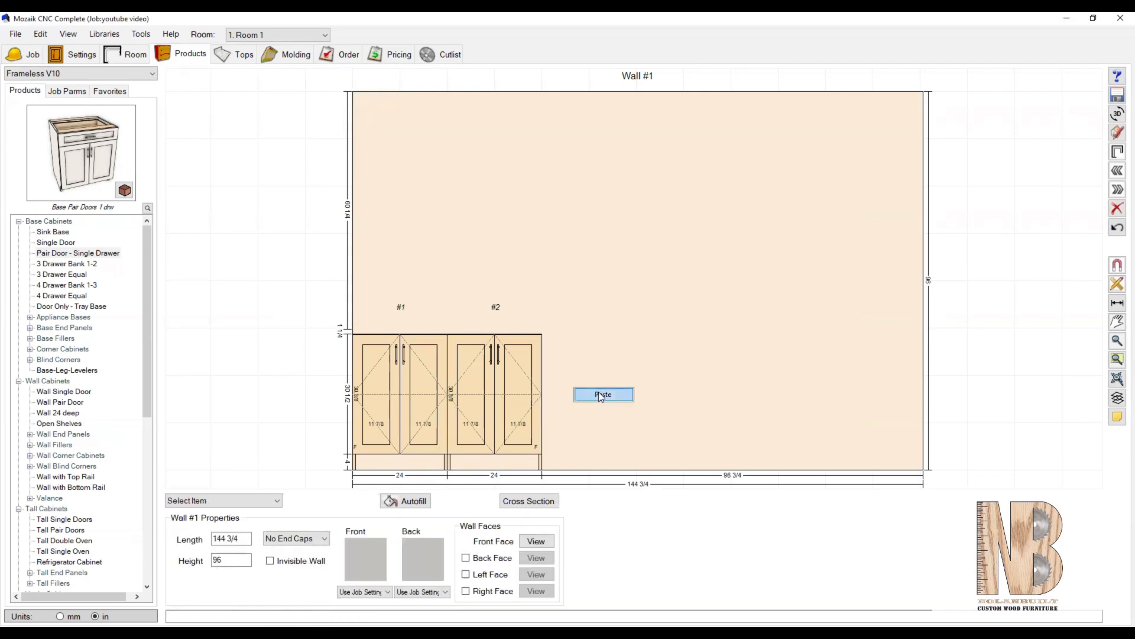
{"action": "left_click", "coordinate": [598, 395]}
{"action": "left_click", "coordinate": [678, 401]}
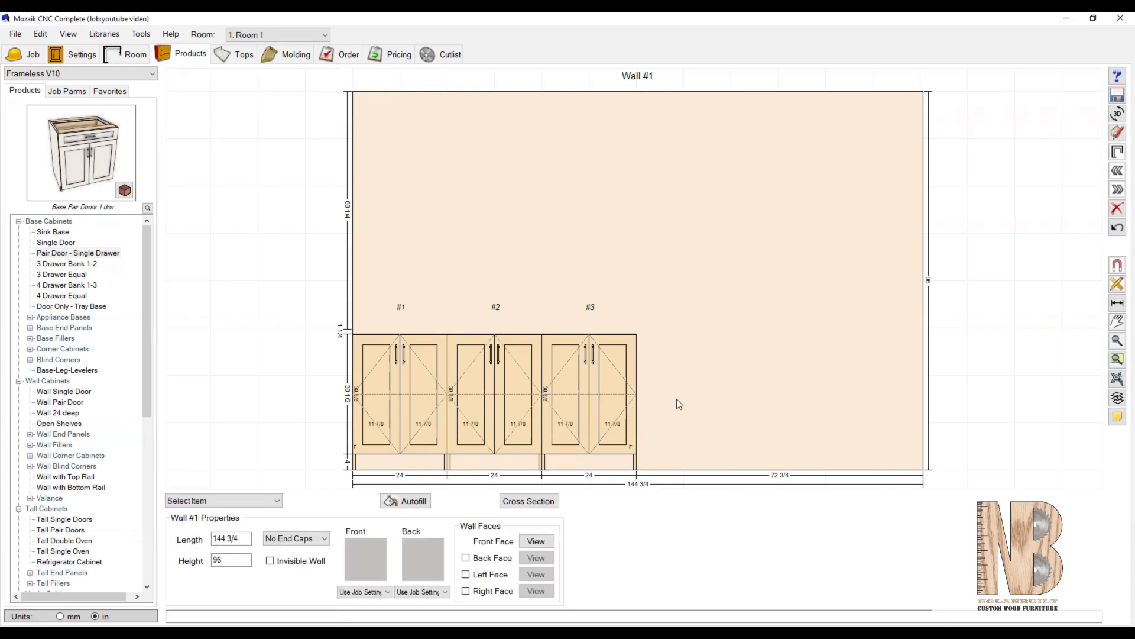
{"action": "left_click", "coordinate": [693, 409]}
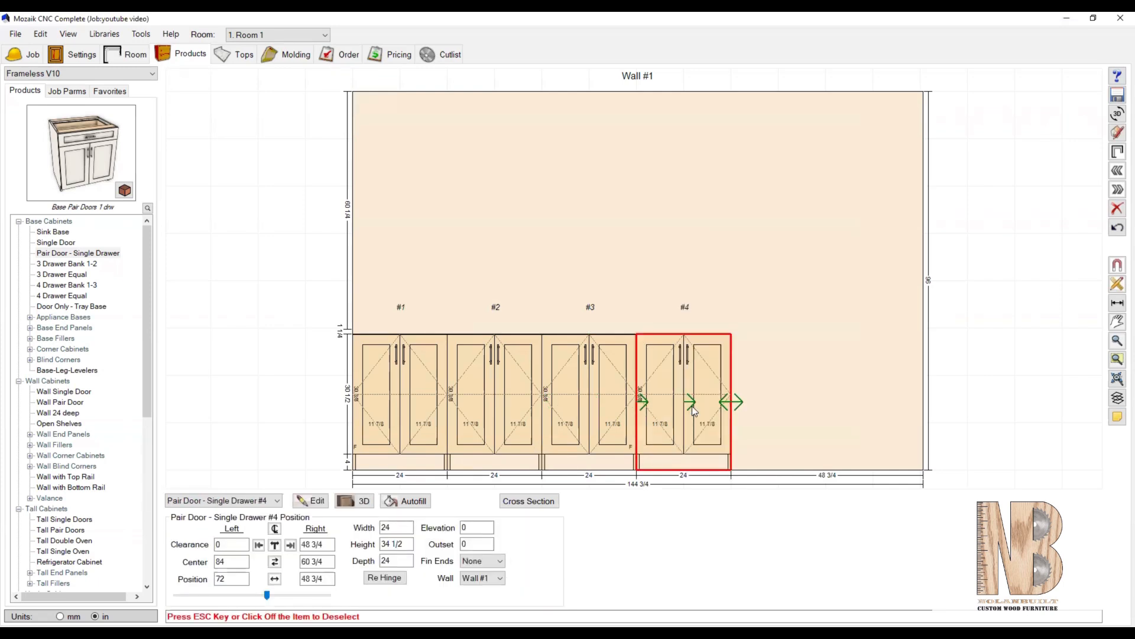
Move cabinet #4 to the right end of the wall and cabinet #3 directly beside it, leaving a central gap
{"action": "left_click_drag", "start_coordinate": [692, 402], "coordinate": [880, 390]}
{"action": "left_click", "coordinate": [602, 405]}
{"action": "left_click_drag", "start_coordinate": [602, 405], "coordinate": [785, 395]}
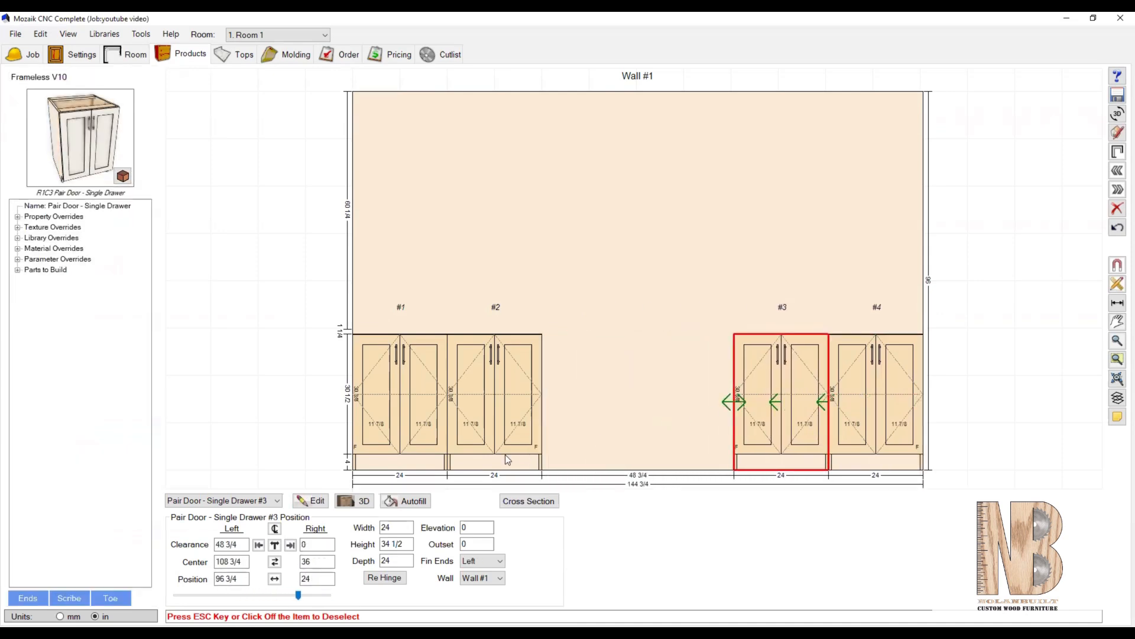
{"action": "left_click", "coordinate": [604, 310]}
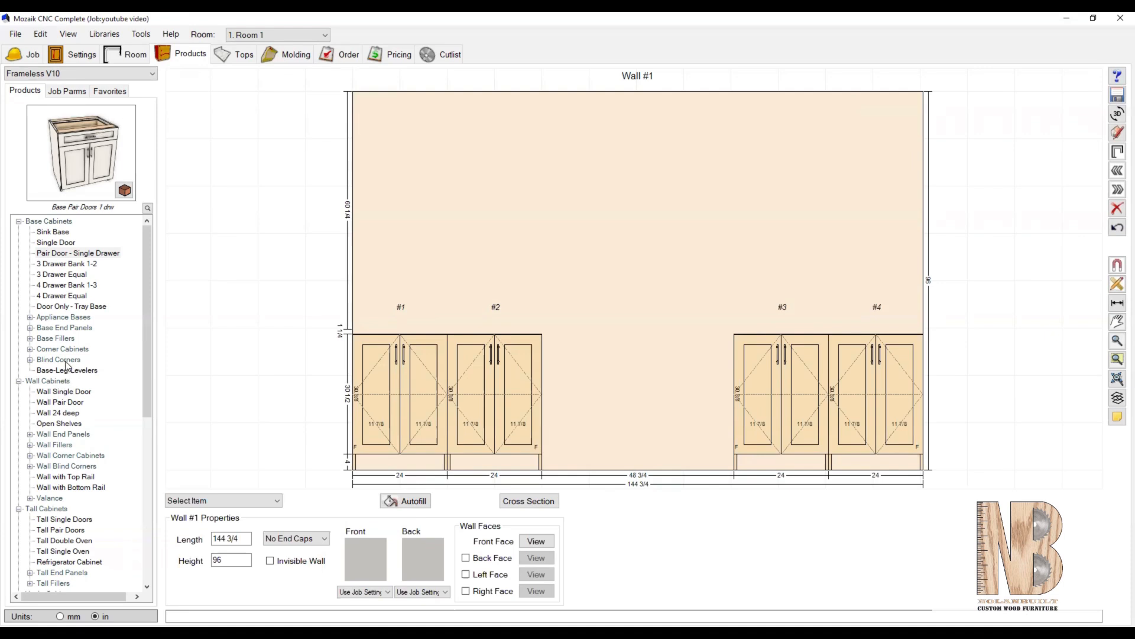
Place a Desk Drawer cabinet from the Vanity Cabinets library in the central gap, directly beside cabinet #2
{"action": "scroll", "coordinate": [68, 393], "scroll_direction": "down", "scroll_amount": 3}
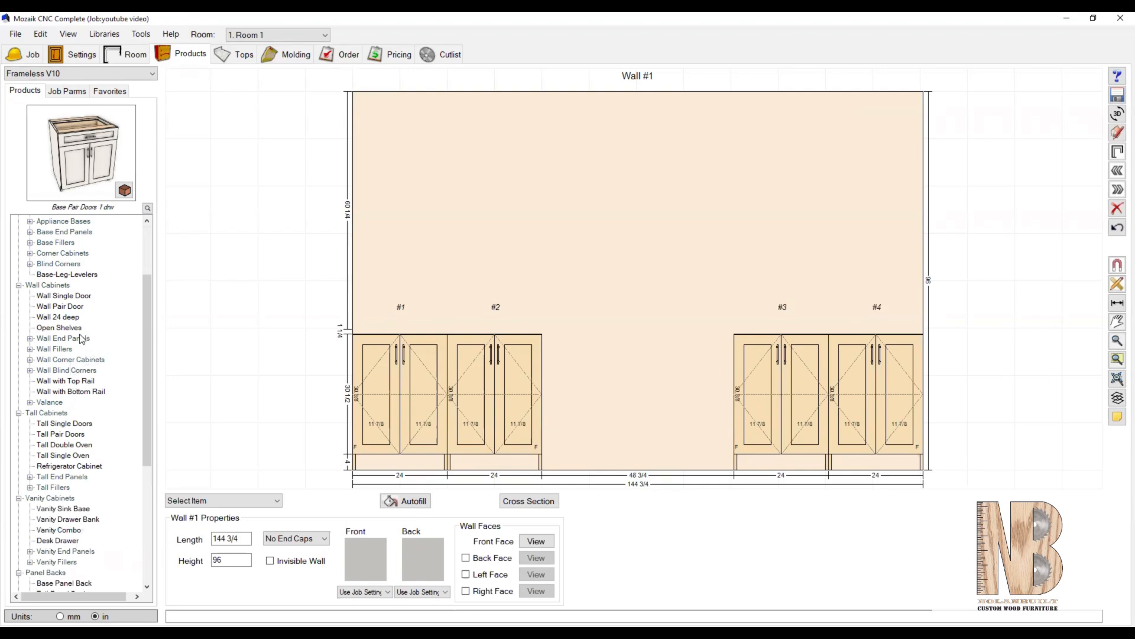
{"action": "scroll", "coordinate": [82, 338], "scroll_direction": "down", "scroll_amount": 4}
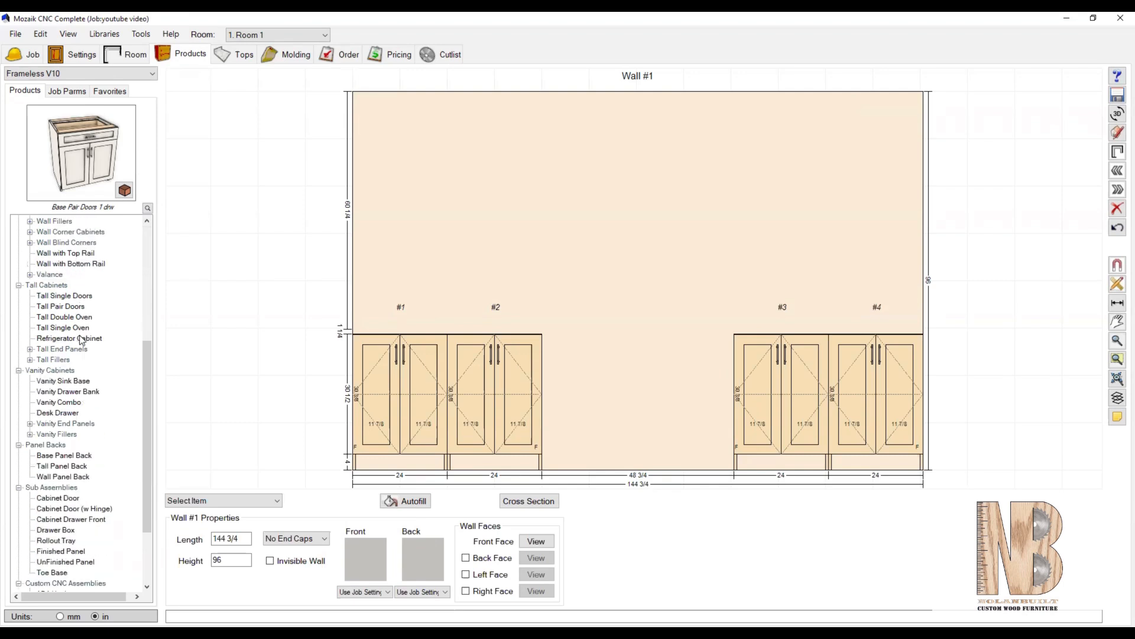
{"action": "left_click", "coordinate": [76, 414]}
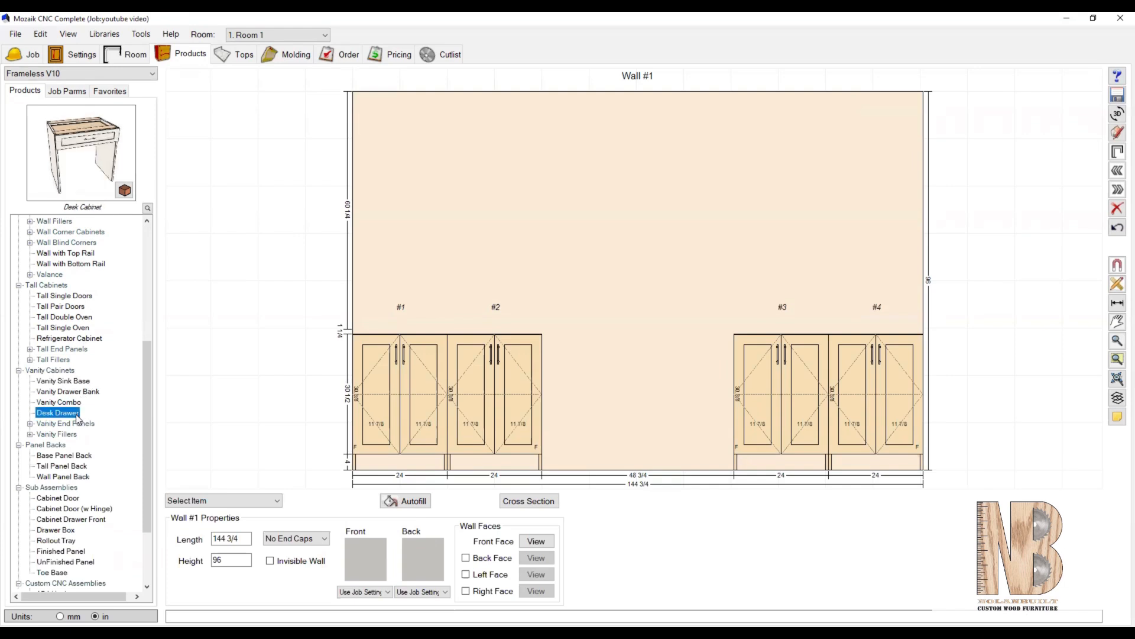
{"action": "left_click_drag", "start_coordinate": [70, 417], "coordinate": [611, 362]}
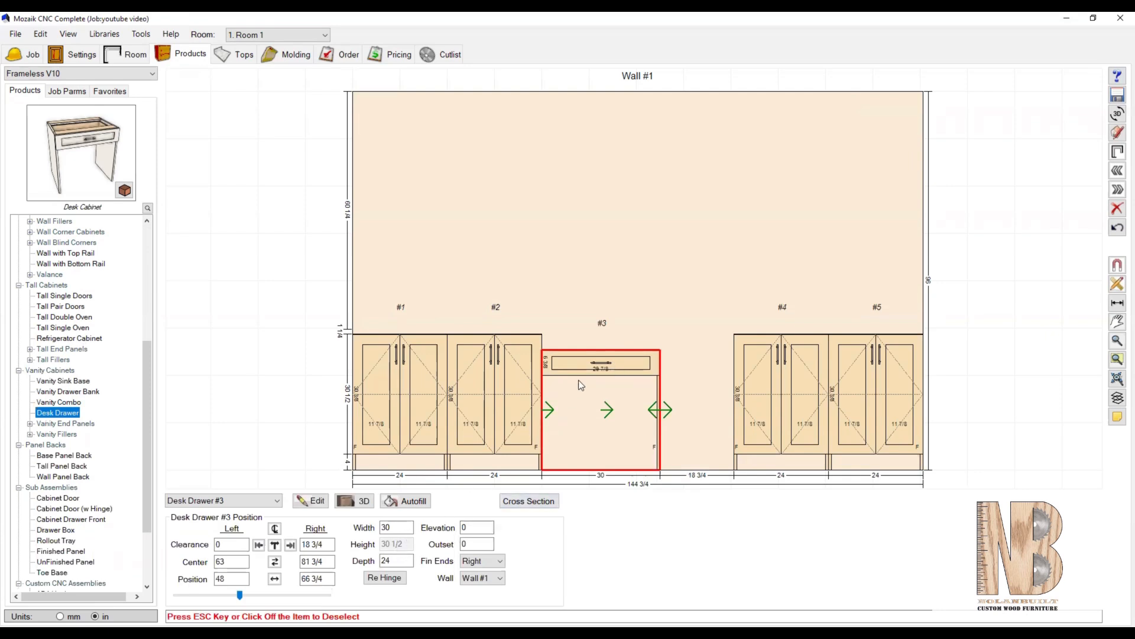
{"action": "left_click", "coordinate": [598, 370]}
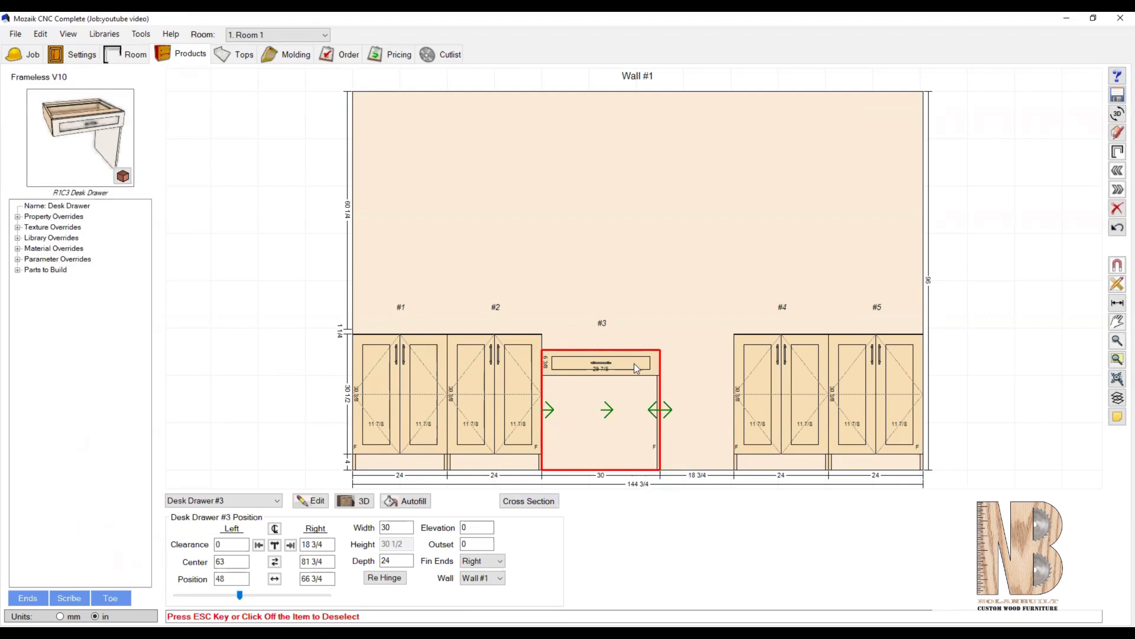
Shift the desk drawer toward the middle of the gap and set its width to 44 in, stretching in both directions
{"action": "left_click_drag", "start_coordinate": [607, 414], "coordinate": [629, 414]}
{"action": "double_click", "coordinate": [387, 526]}
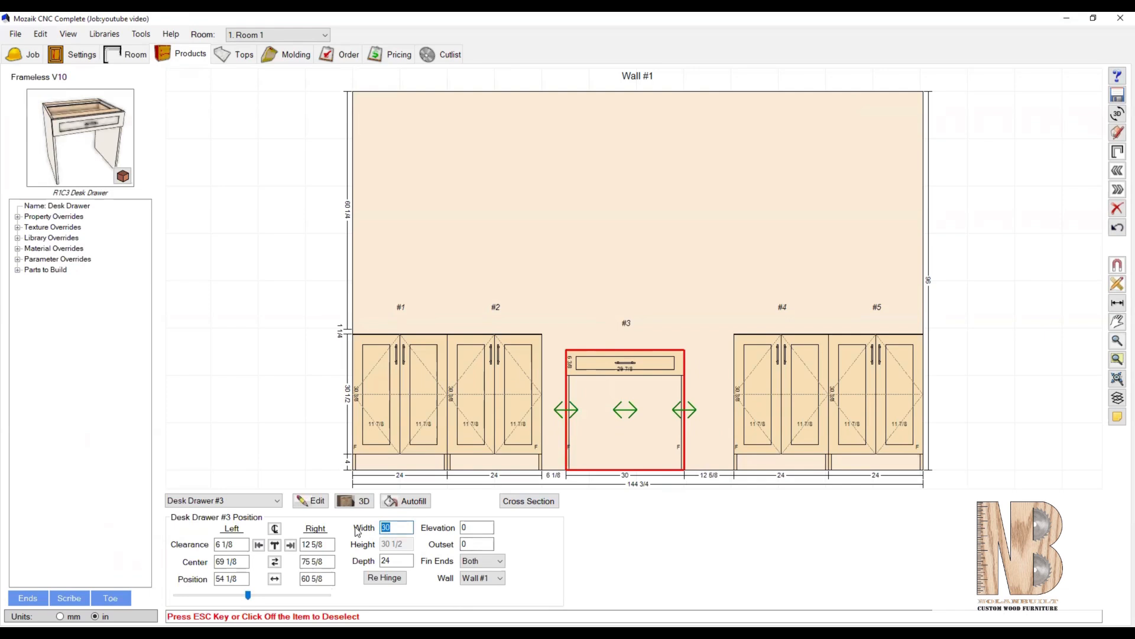
{"action": "type", "text": "4"}
{"action": "key", "text": "Return"}
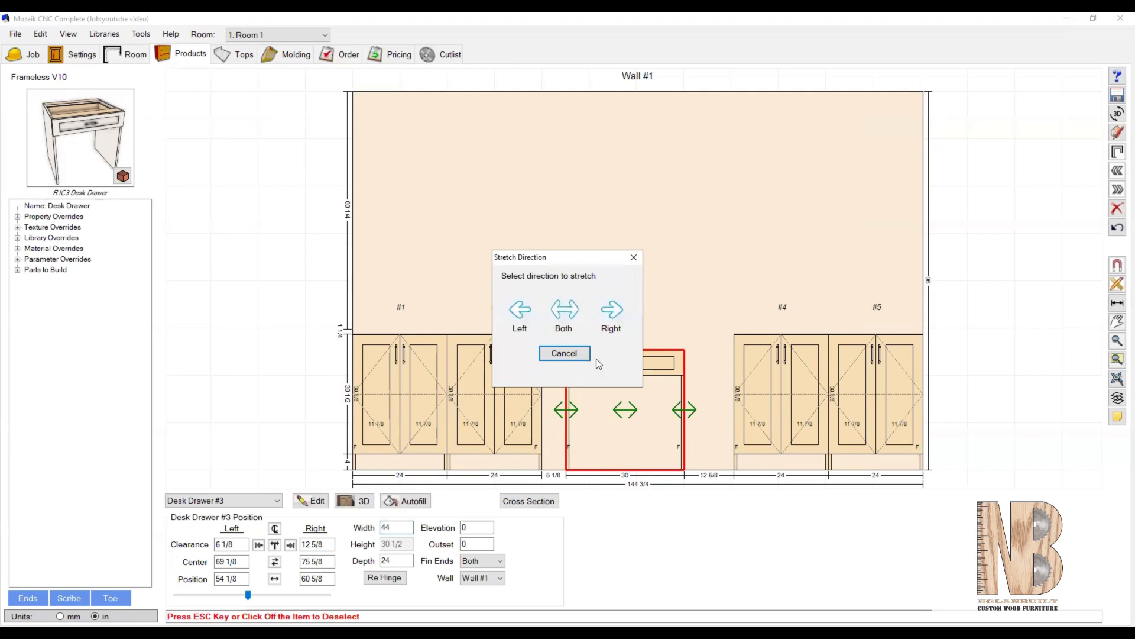
{"action": "left_click", "coordinate": [563, 310]}
Nudge the desk drawer within the gap and set its elevation to 4 in
{"action": "left_click_drag", "start_coordinate": [637, 414], "coordinate": [632, 414]}
{"action": "left_click", "coordinate": [476, 527]}
{"action": "type", "text": "4"}
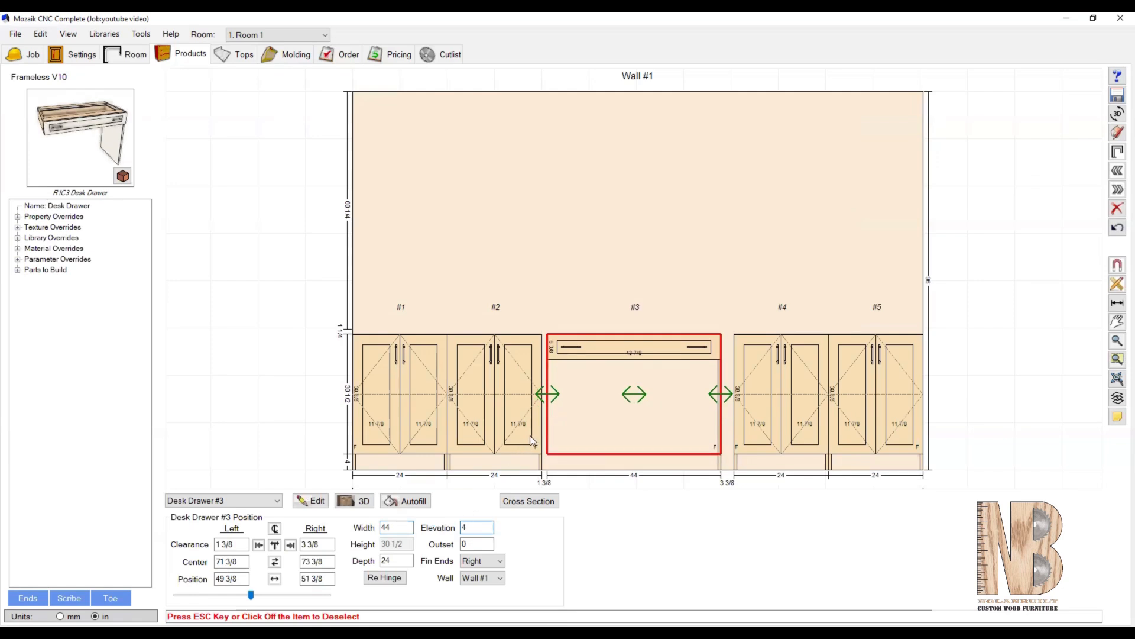
{"action": "left_click", "coordinate": [680, 309]}
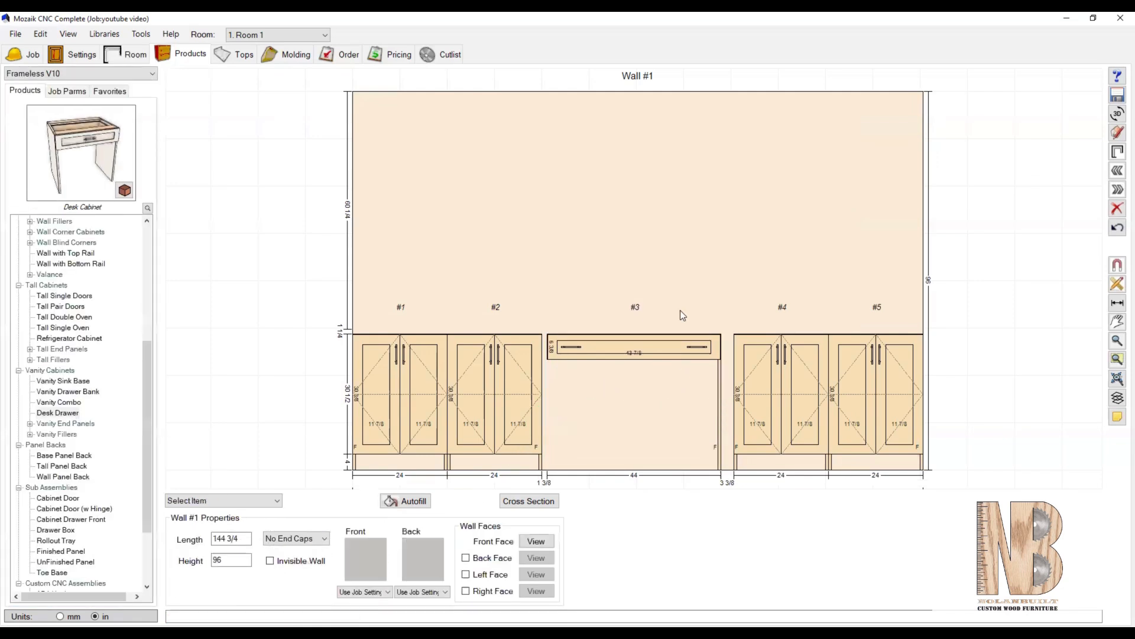
Move the desk drawer against cabinet #2, and close the remaining gaps by sliding cabinets #4 and #5 up against it in turn
{"action": "left_click", "coordinate": [640, 347]}
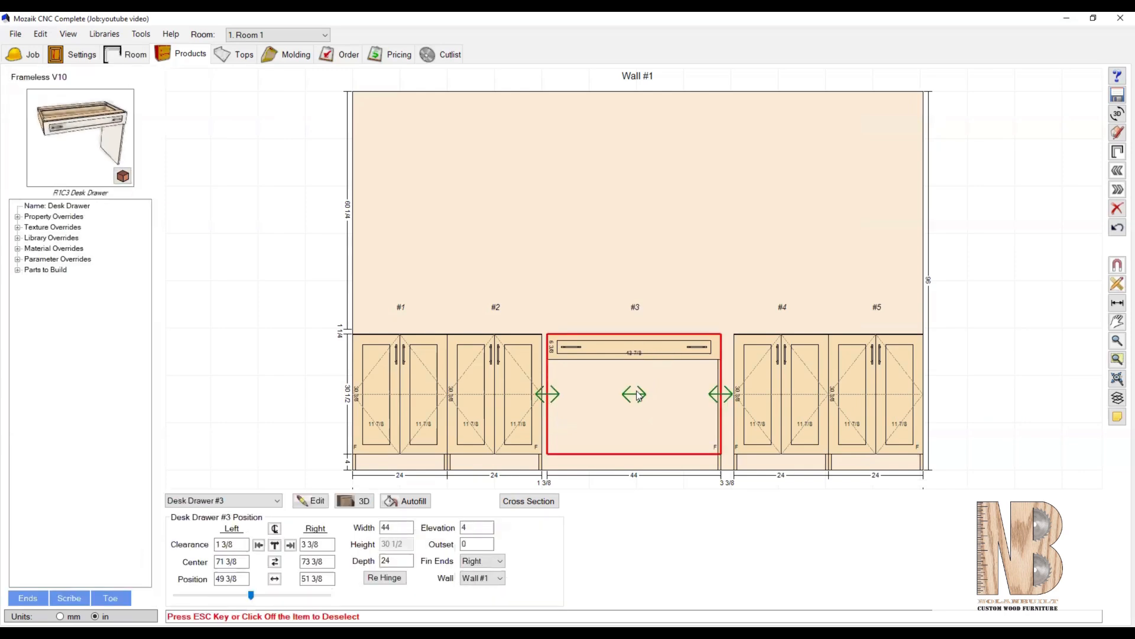
{"action": "left_click_drag", "start_coordinate": [636, 398], "coordinate": [631, 394]}
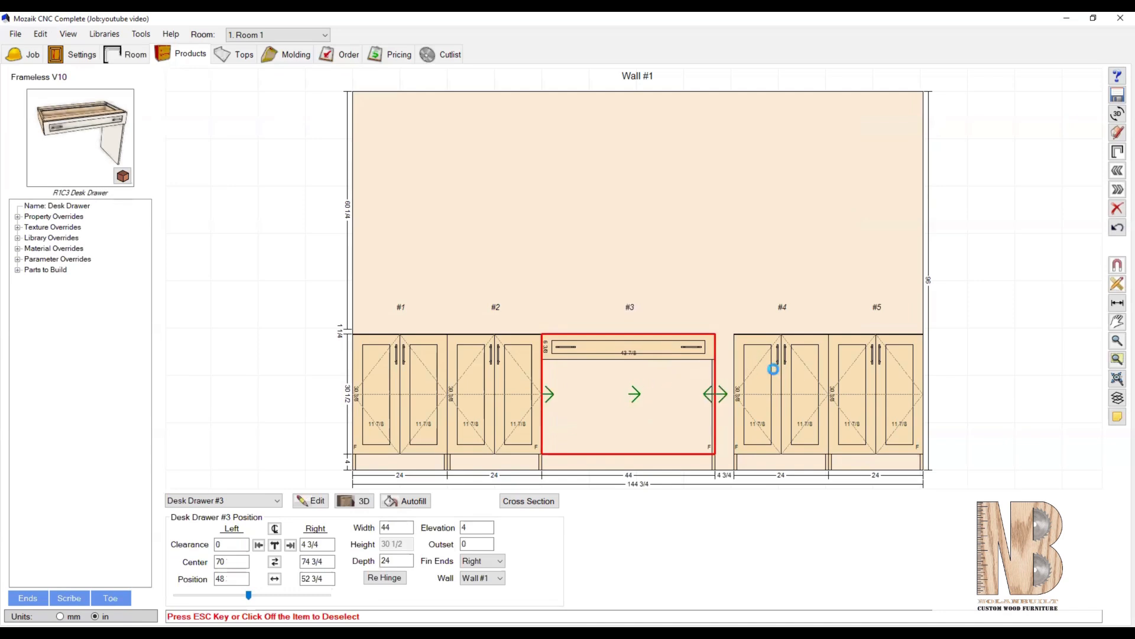
{"action": "left_click", "coordinate": [786, 386]}
{"action": "left_click", "coordinate": [777, 403]}
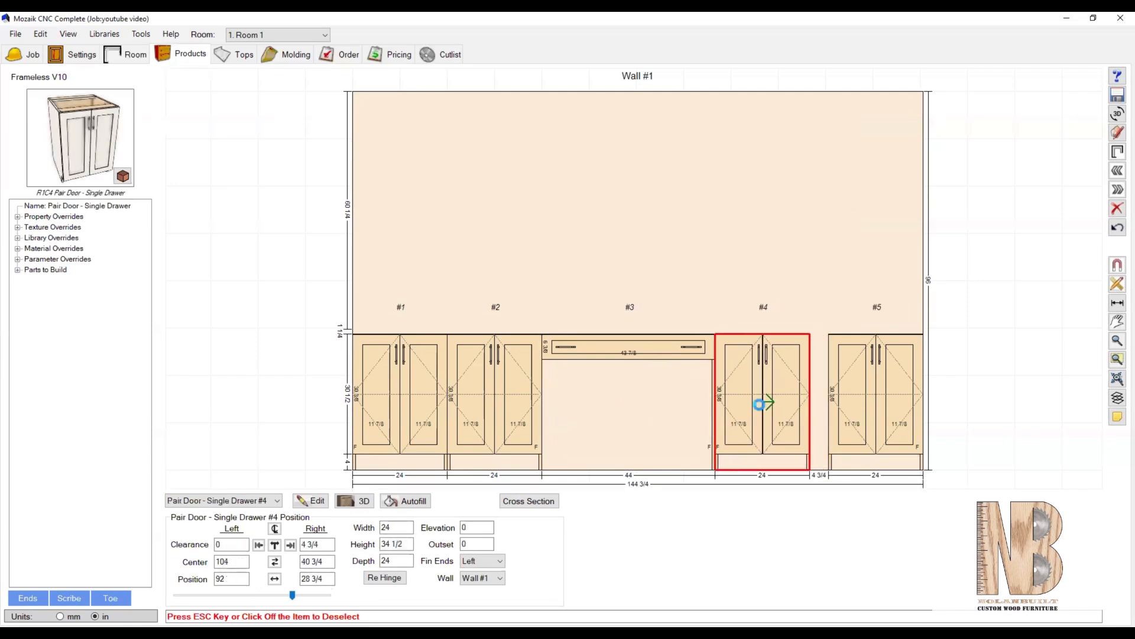
{"action": "left_click", "coordinate": [865, 383]}
{"action": "left_click", "coordinate": [838, 402]}
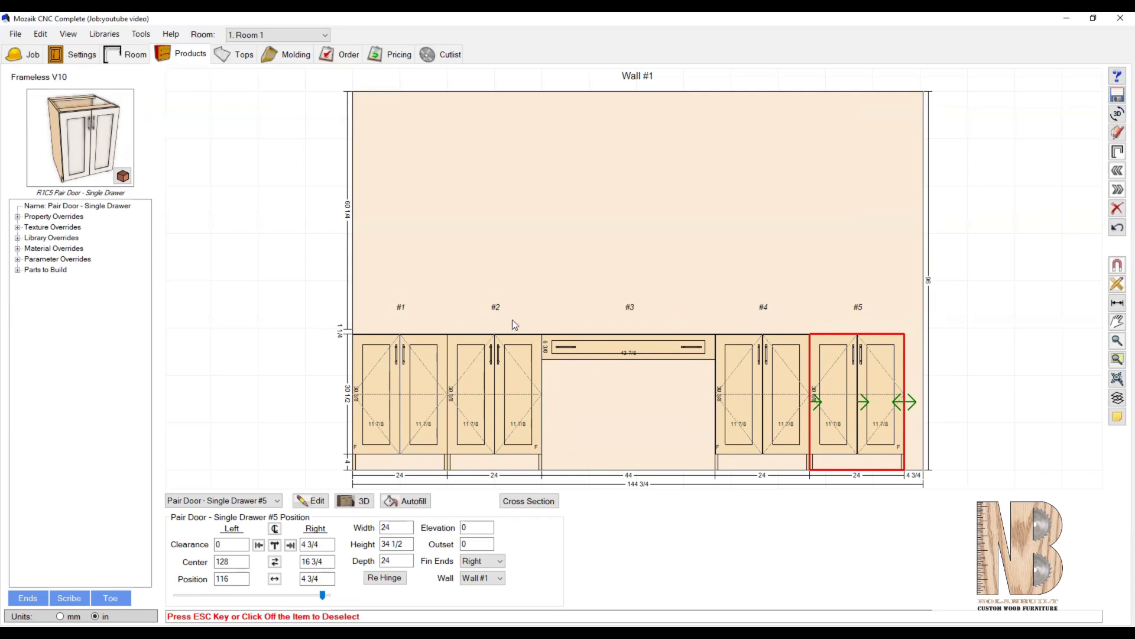
Select the desk drawer and show the cabinet run in the floor plan view
{"action": "left_click", "coordinate": [609, 438]}
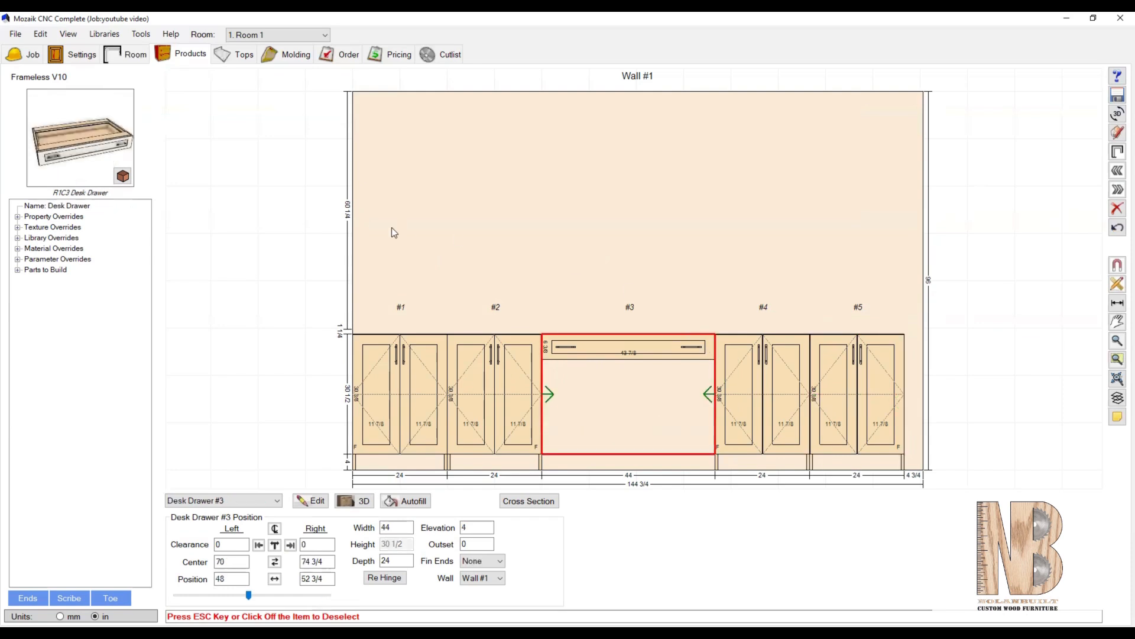
{"action": "left_click", "coordinate": [70, 36]}
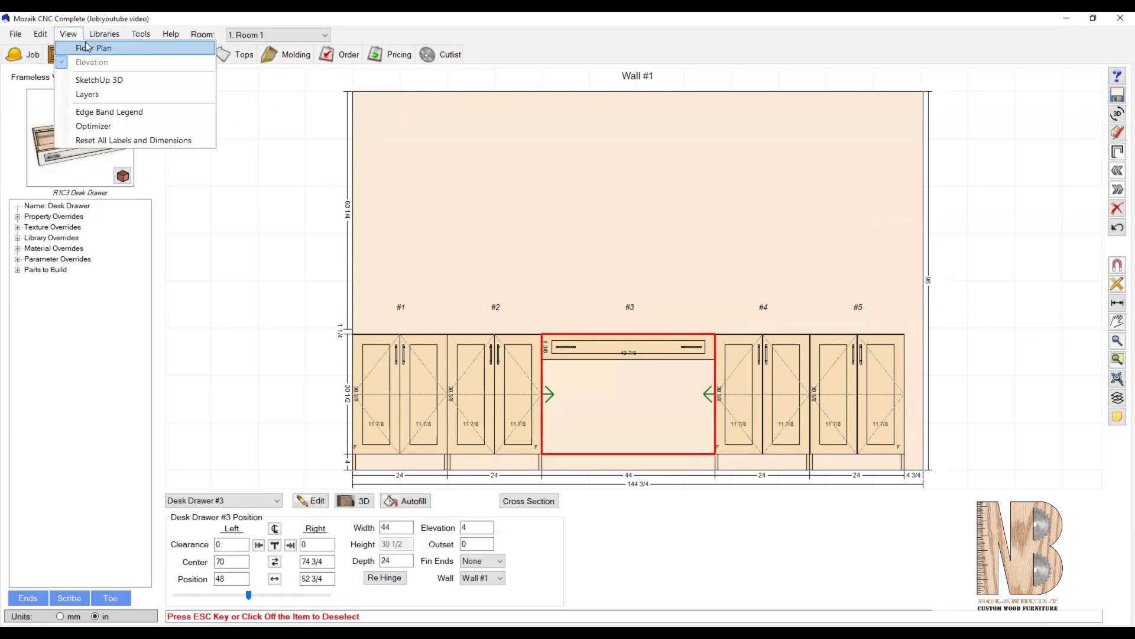
{"action": "left_click", "coordinate": [88, 48]}
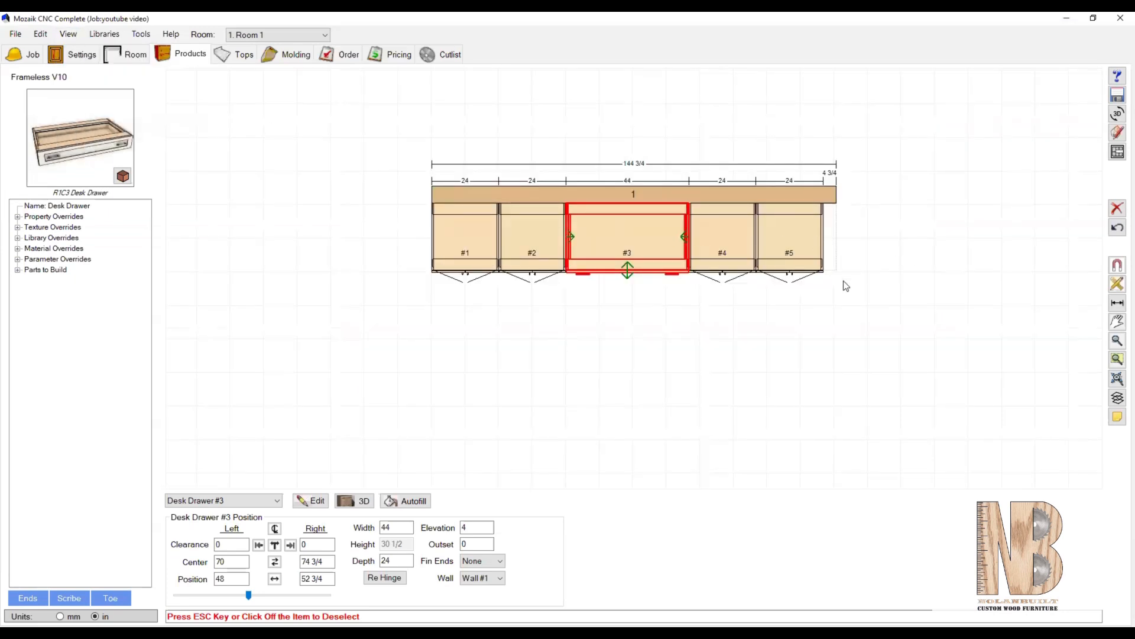
Auto-build a countertop over the base cabinets, set its splash height to 0, and show it in the wall elevation
{"action": "left_click", "coordinate": [248, 58]}
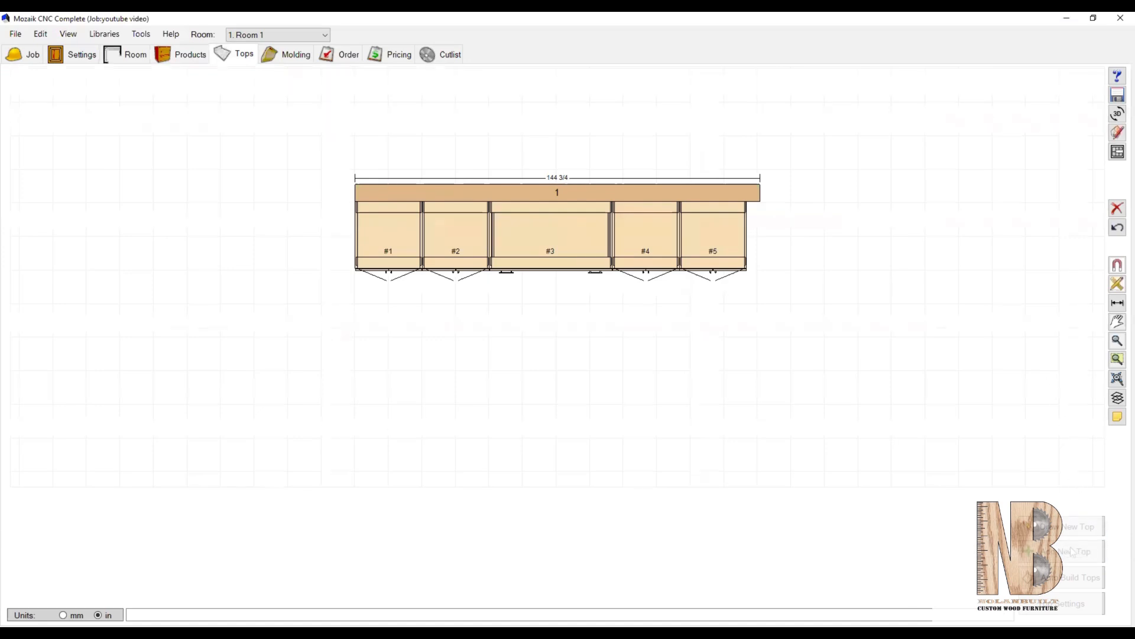
{"action": "left_click", "coordinate": [1076, 585]}
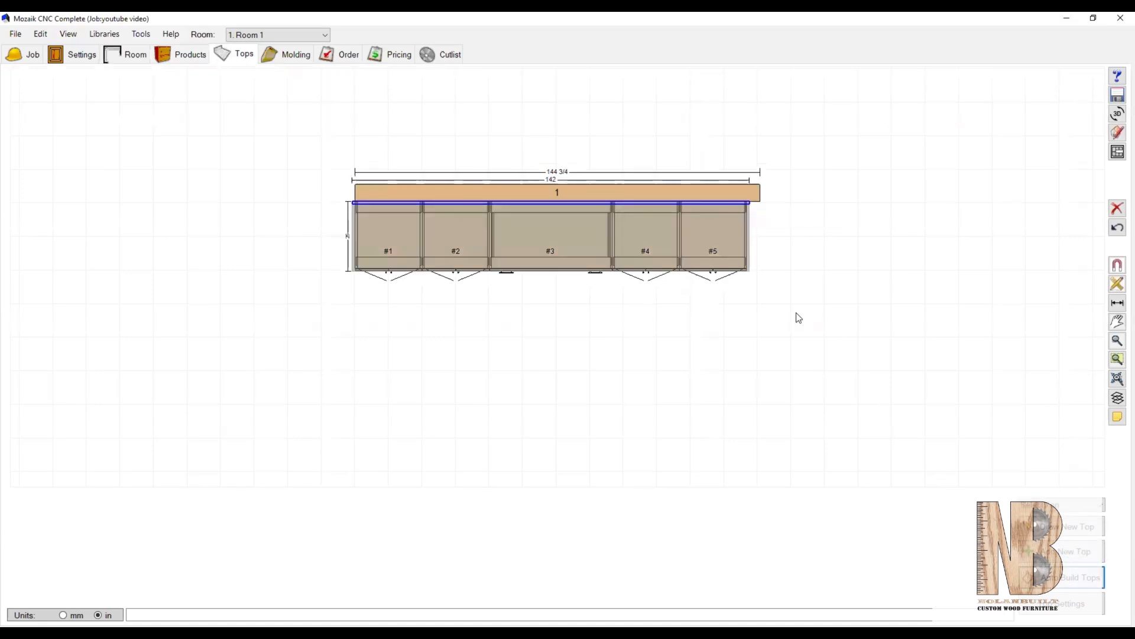
{"action": "left_click", "coordinate": [705, 226]}
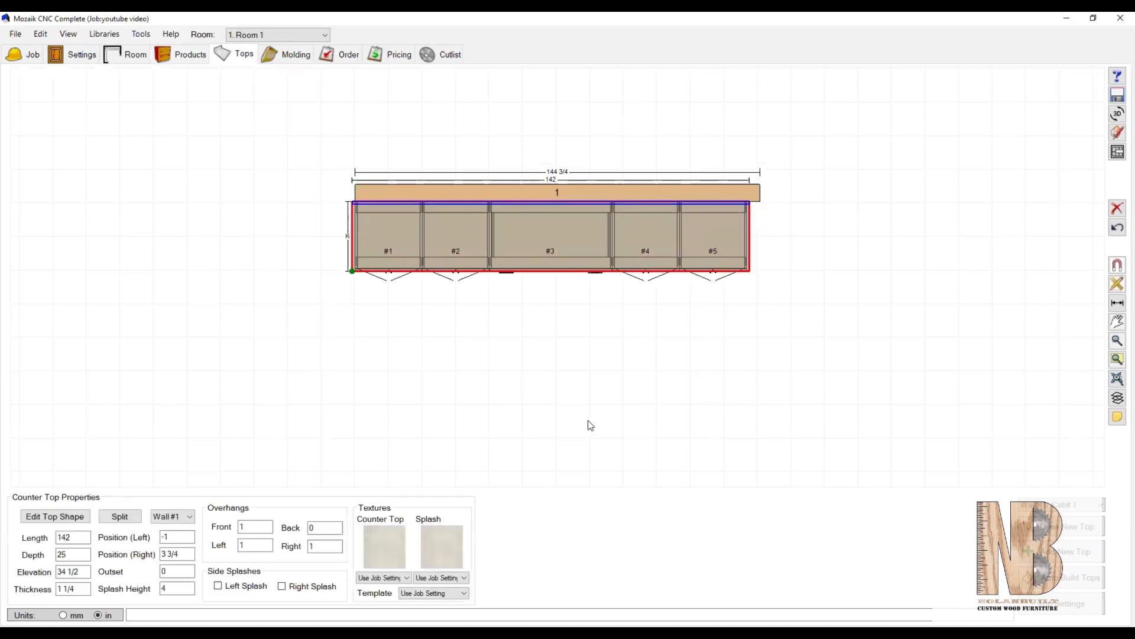
{"action": "double_click", "coordinate": [168, 588]}
{"action": "type", "text": "0"}
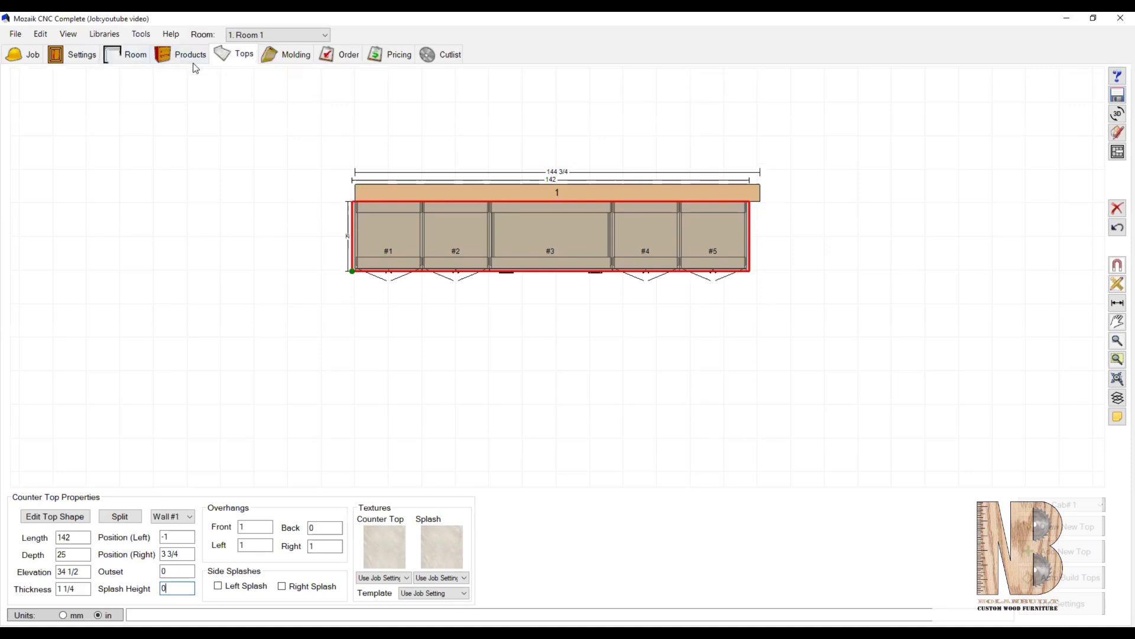
{"action": "left_click", "coordinate": [1118, 153]}
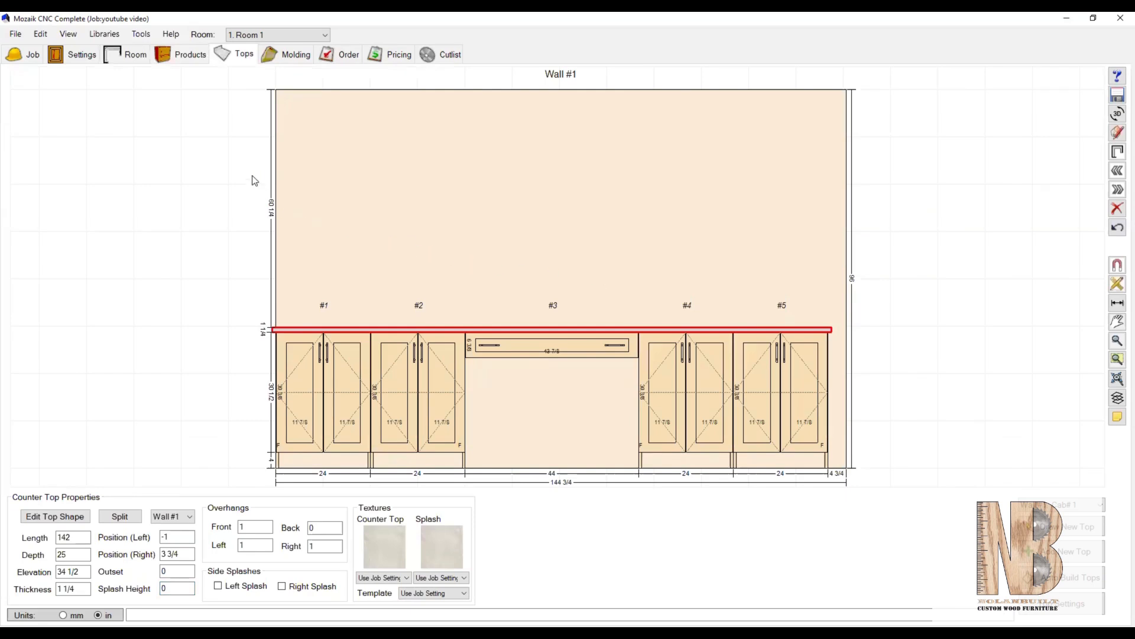
Place an Open Shelves wall cabinet at the left end of Wall #1, above the base cabinets, in the elevation view
{"action": "left_click", "coordinate": [182, 55]}
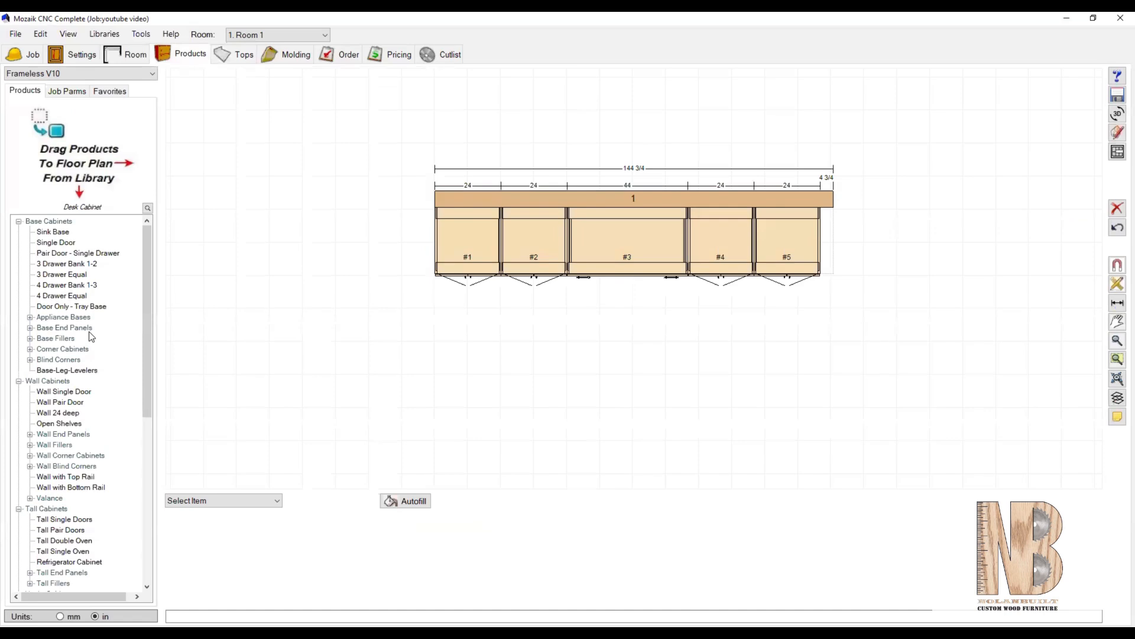
{"action": "scroll", "coordinate": [92, 337], "scroll_direction": "down", "scroll_amount": 3}
{"action": "left_click", "coordinate": [68, 328]}
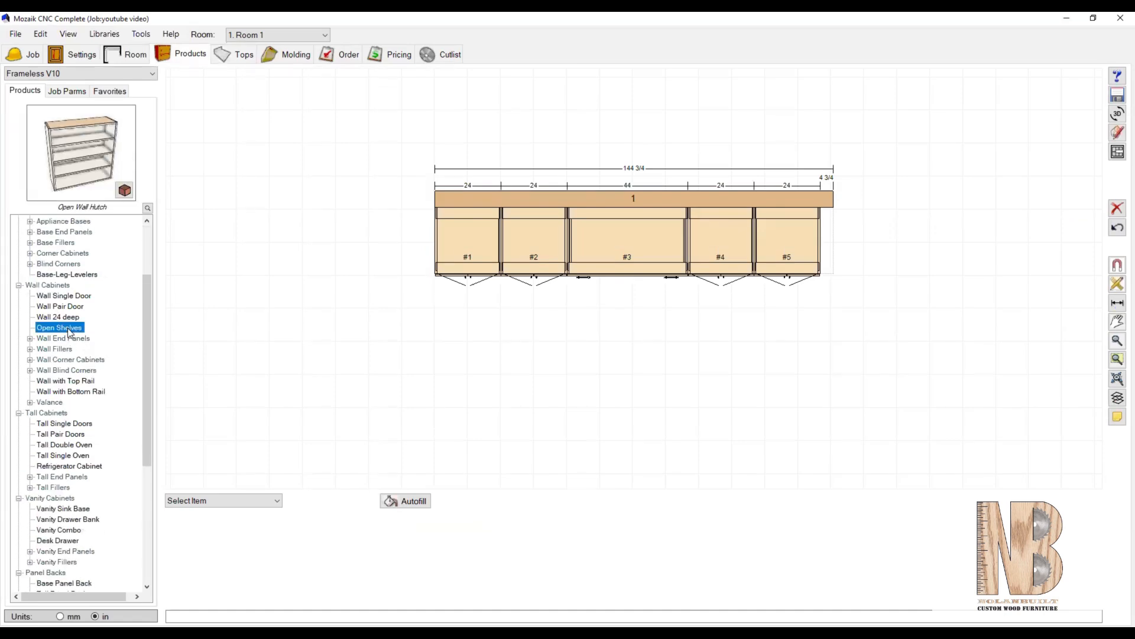
{"action": "left_click", "coordinate": [1117, 151]}
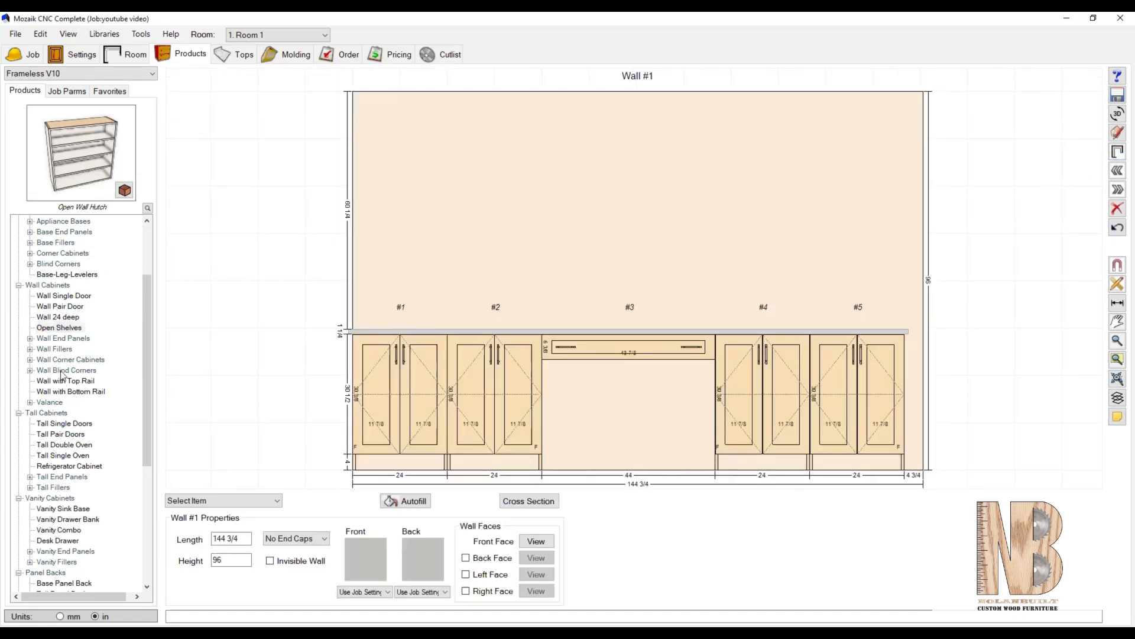
{"action": "scroll", "coordinate": [67, 311], "scroll_direction": "down", "scroll_amount": 2}
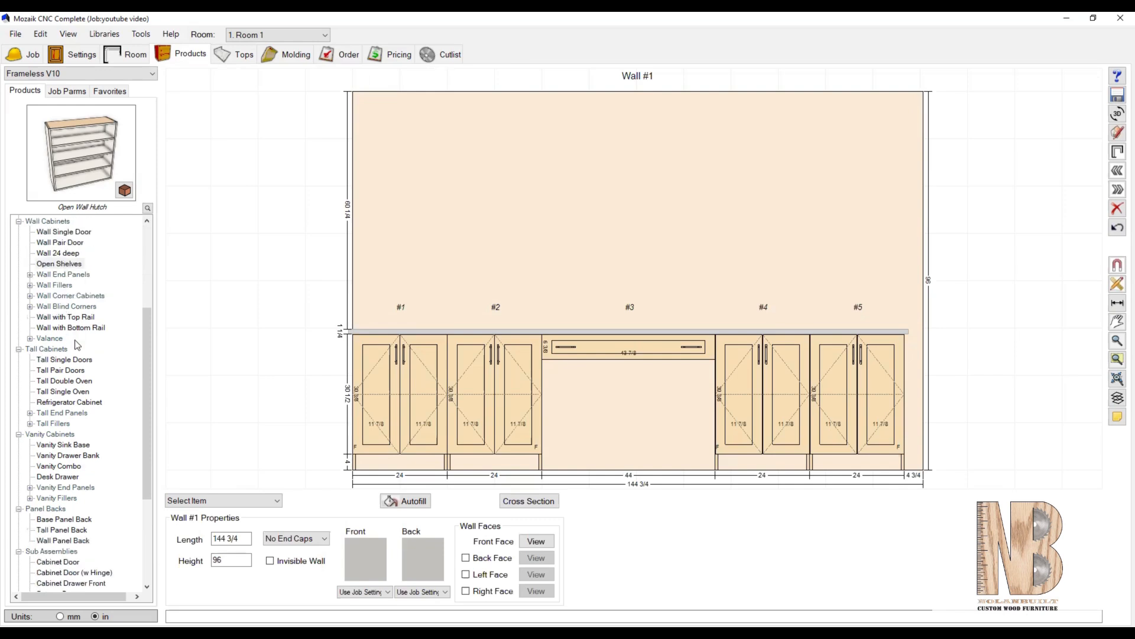
{"action": "scroll", "coordinate": [78, 346], "scroll_direction": "up", "scroll_amount": 4}
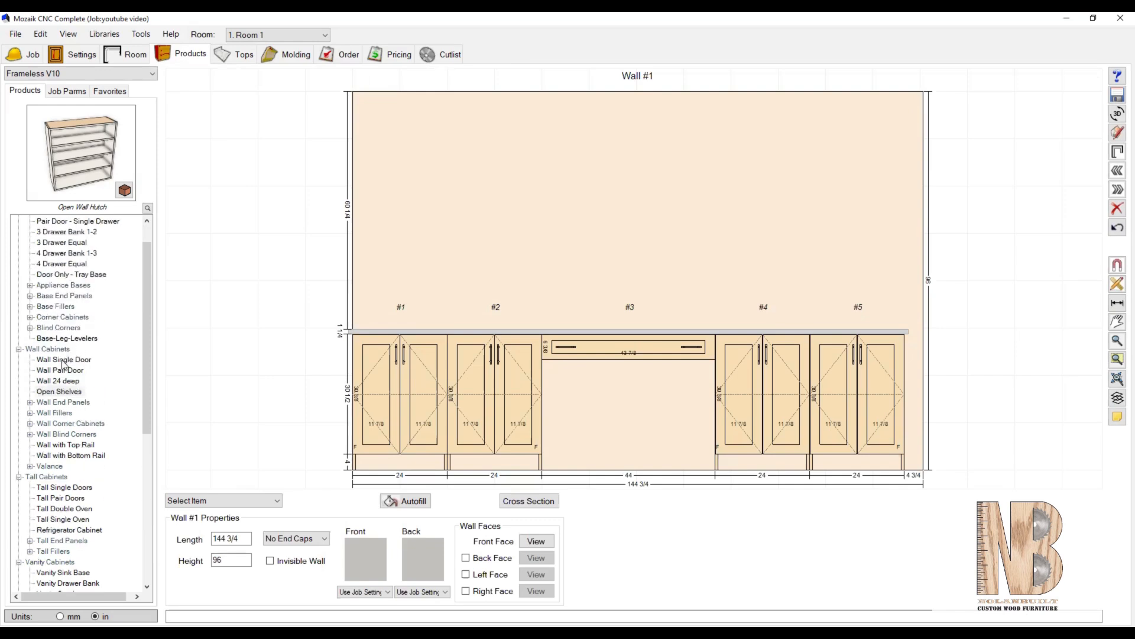
{"action": "left_click", "coordinate": [69, 392]}
{"action": "left_click_drag", "start_coordinate": [69, 392], "coordinate": [420, 291]}
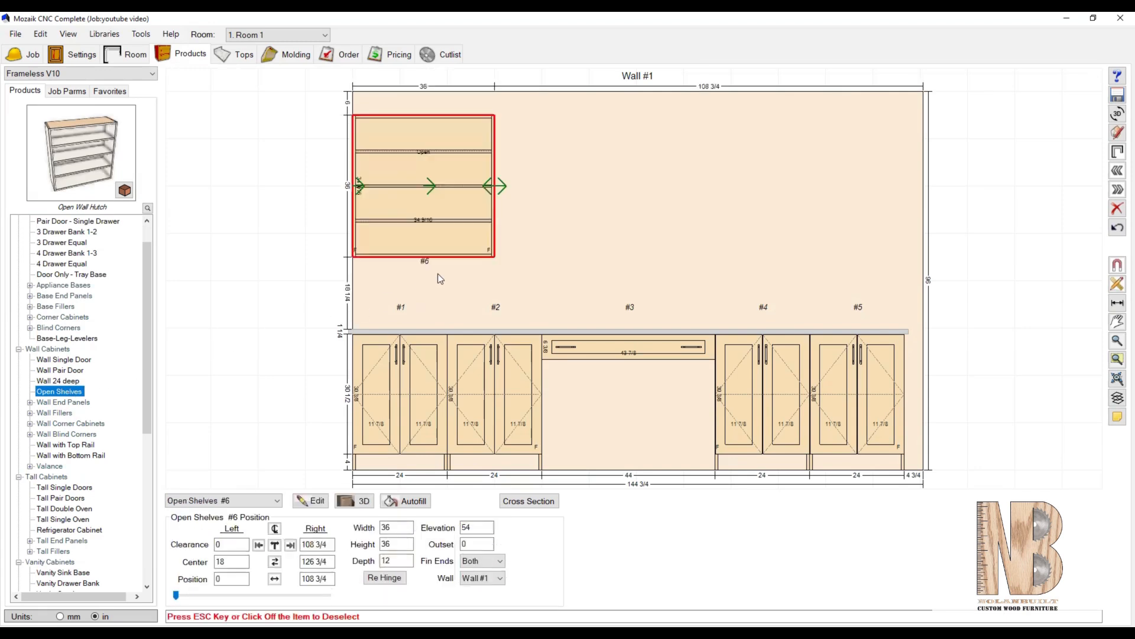
Set the open shelves' height to 68 in and width to 24 in, choosing Right as the stretch direction
{"action": "double_click", "coordinate": [392, 543]}
{"action": "type", "text": "6"}
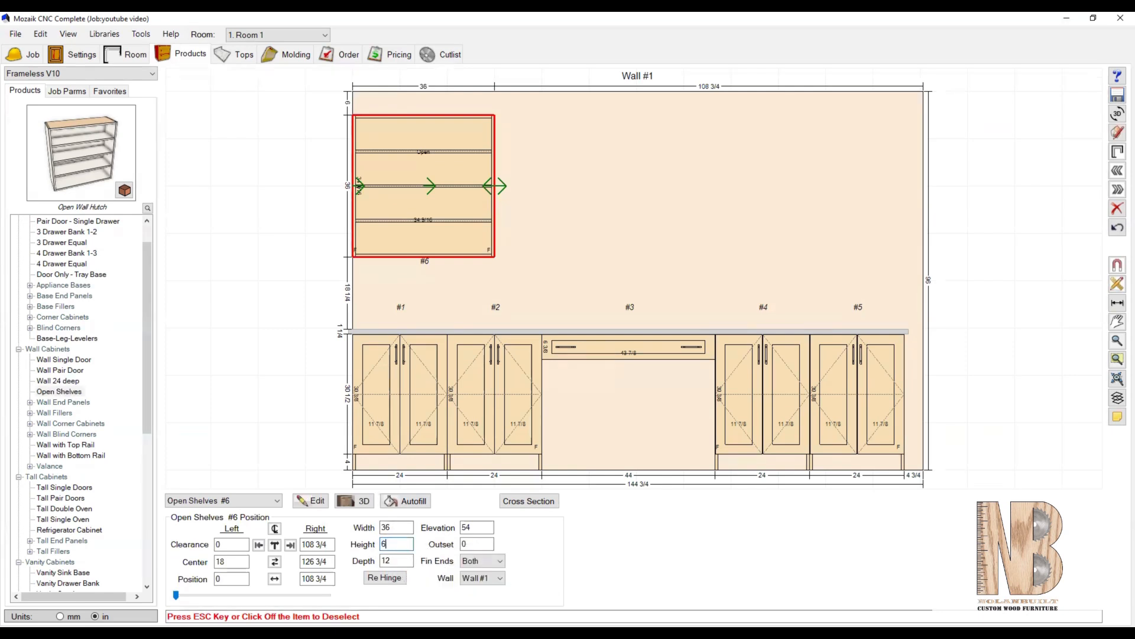
{"action": "type", "text": "8"}
{"action": "key", "text": "Return"}
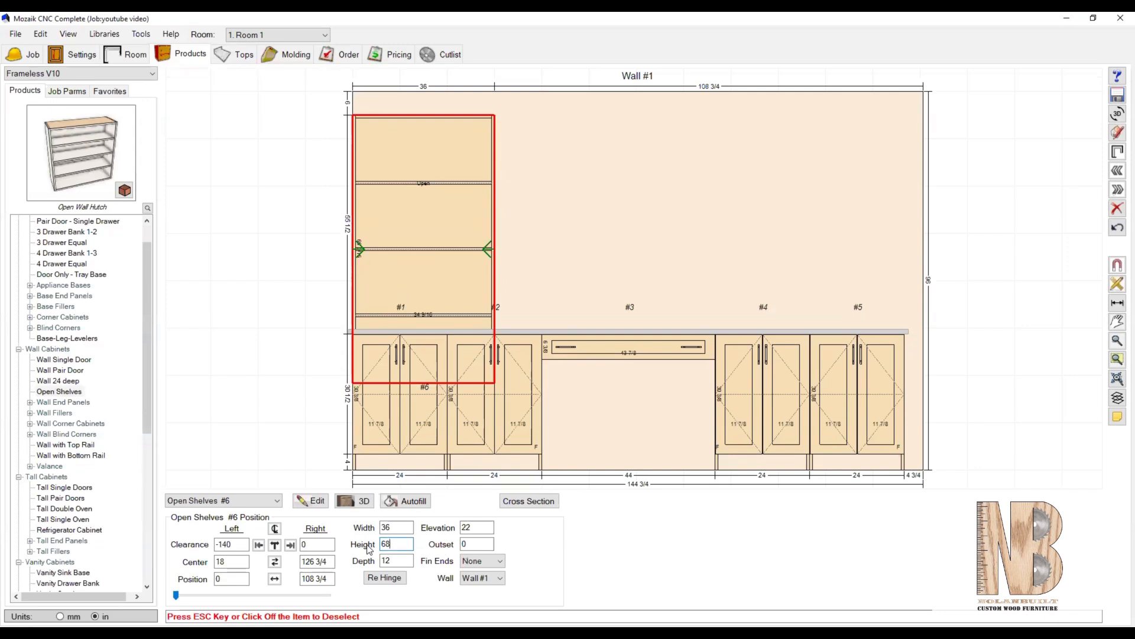
{"action": "left_click", "coordinate": [393, 525]}
{"action": "type", "text": "24"}
{"action": "key", "text": "Return"}
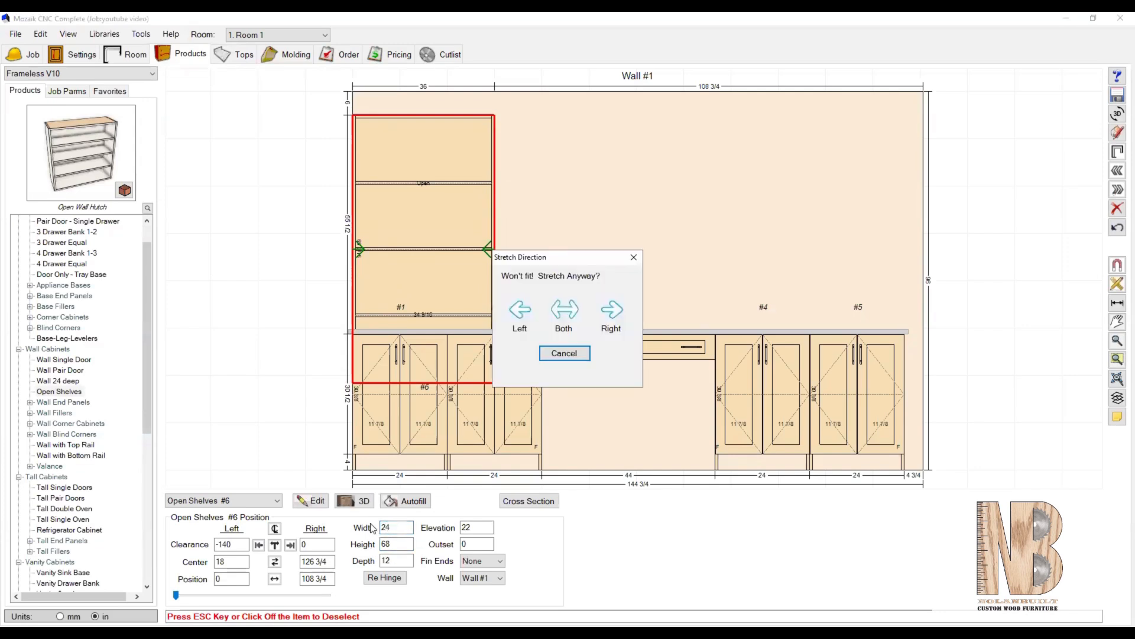
{"action": "left_click", "coordinate": [613, 309]}
Set the open shelves' elevation to 36 in and deselect the unit
{"action": "double_click", "coordinate": [465, 526]}
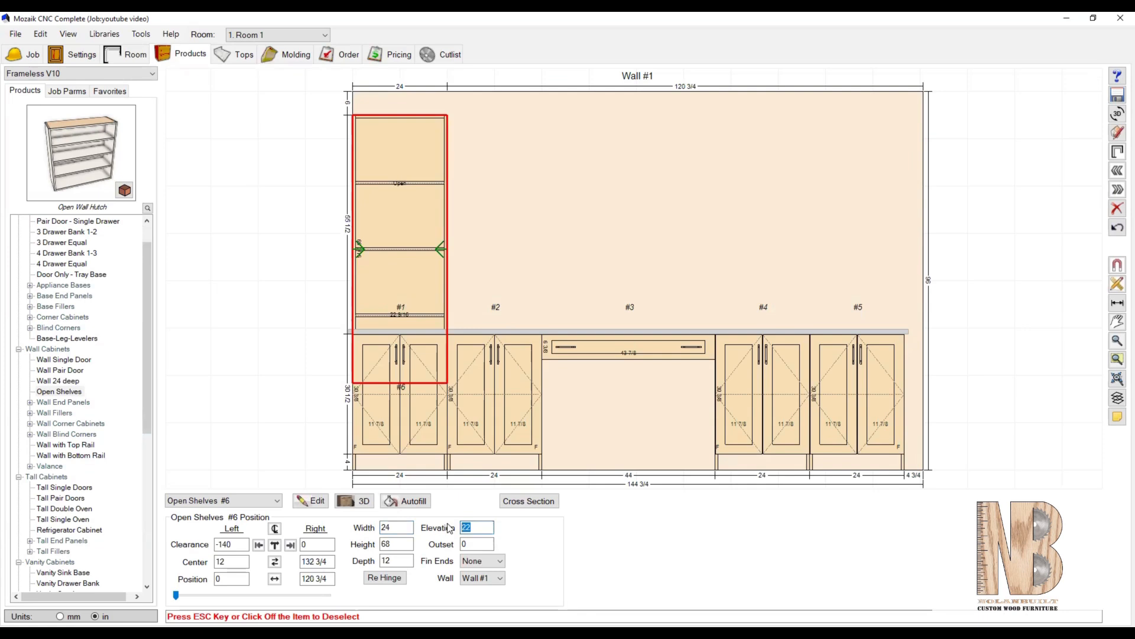
{"action": "type", "text": "36"}
{"action": "key", "text": "Return"}
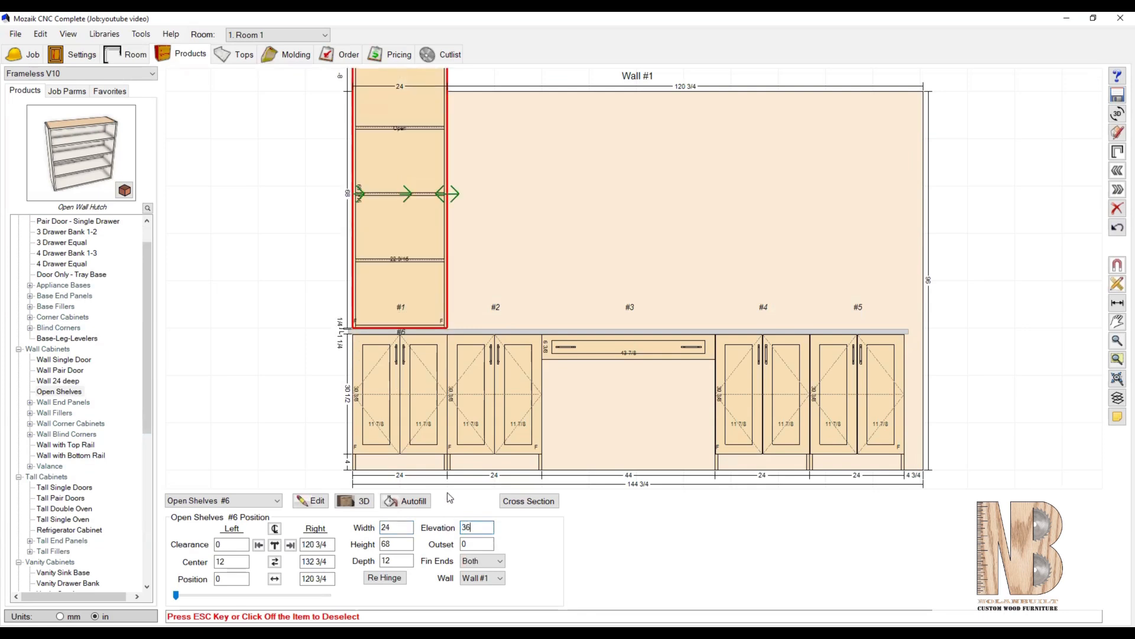
{"action": "left_click", "coordinate": [508, 264]}
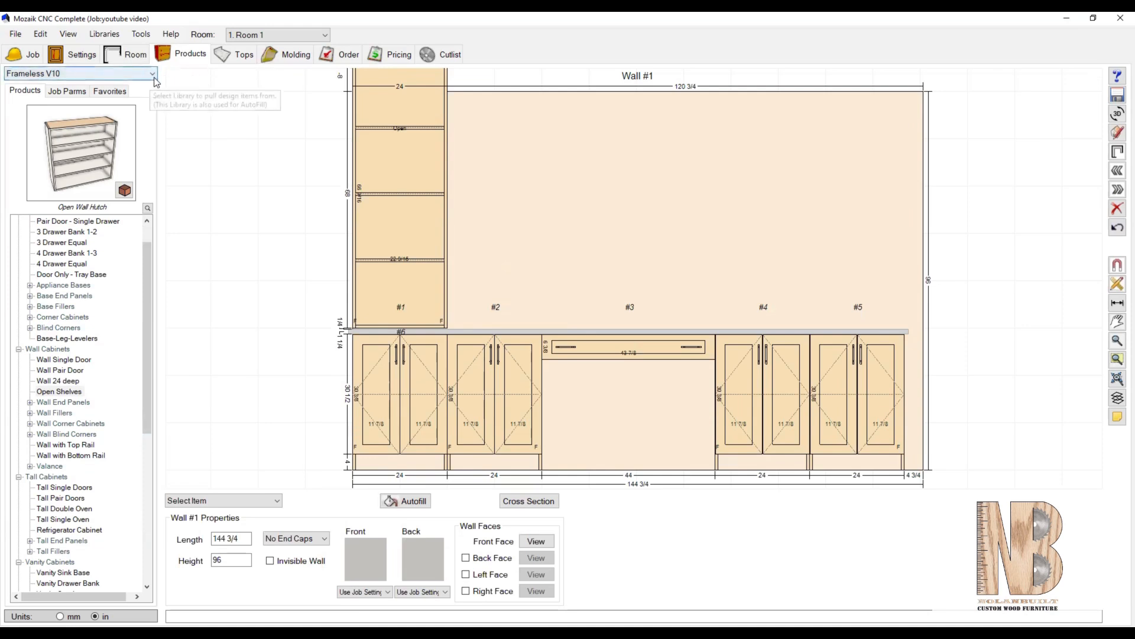
Set Wall #1's height to 109 in and display the cabinets in its front elevation view
{"action": "left_click", "coordinate": [133, 59]}
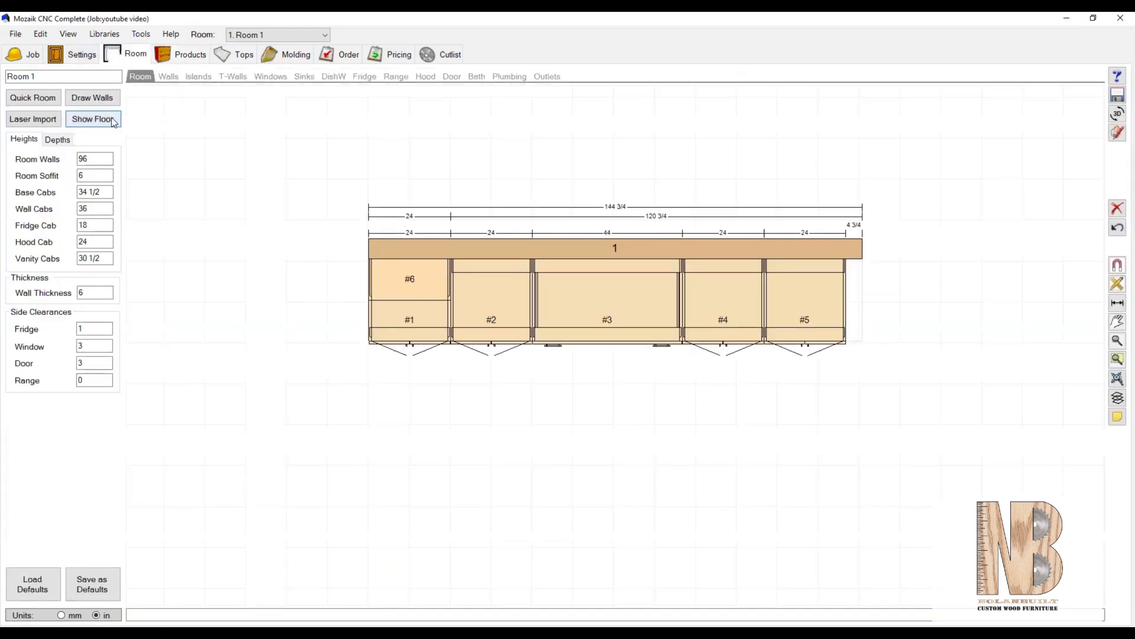
{"action": "left_click", "coordinate": [470, 252]}
{"action": "double_click", "coordinate": [50, 163]}
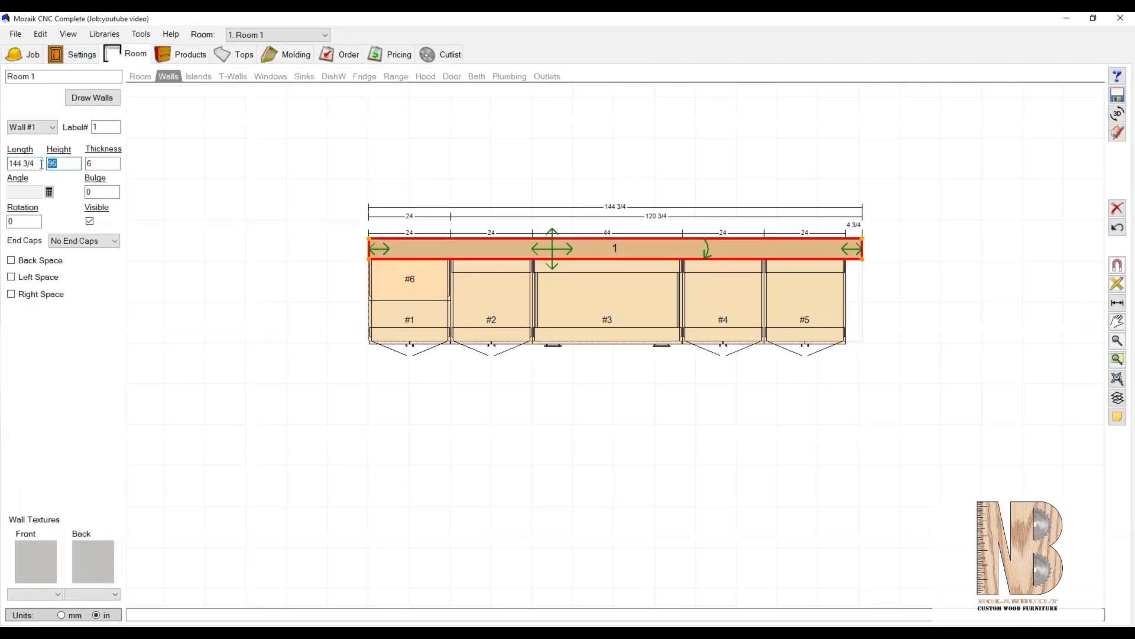
{"action": "type", "text": "10"}
{"action": "left_click", "coordinate": [181, 55]}
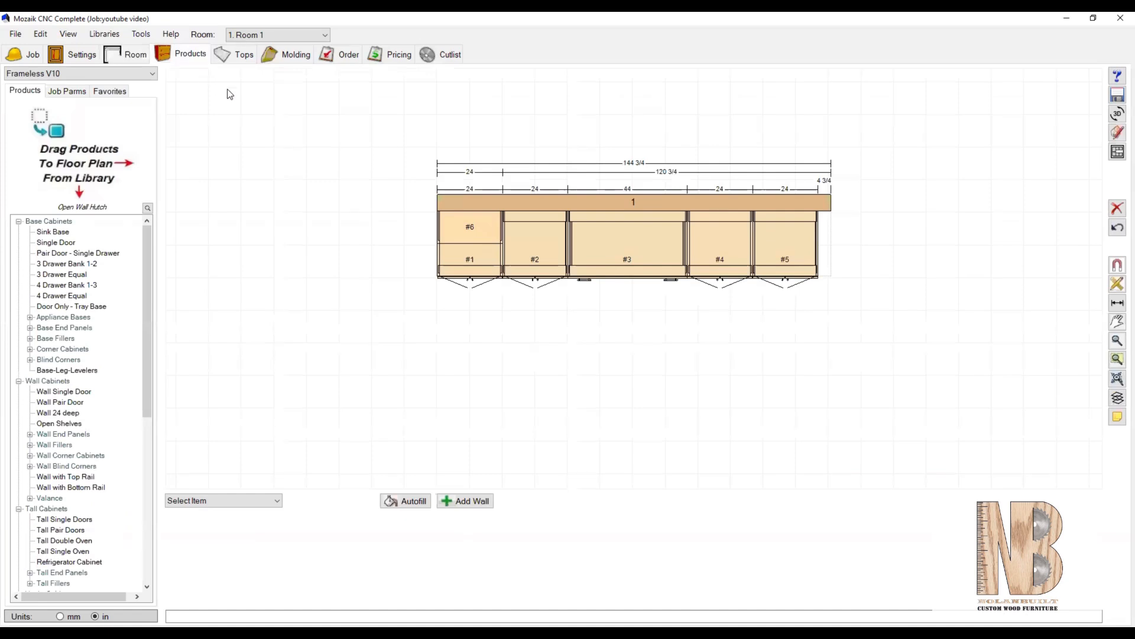
{"action": "left_click", "coordinate": [1117, 155]}
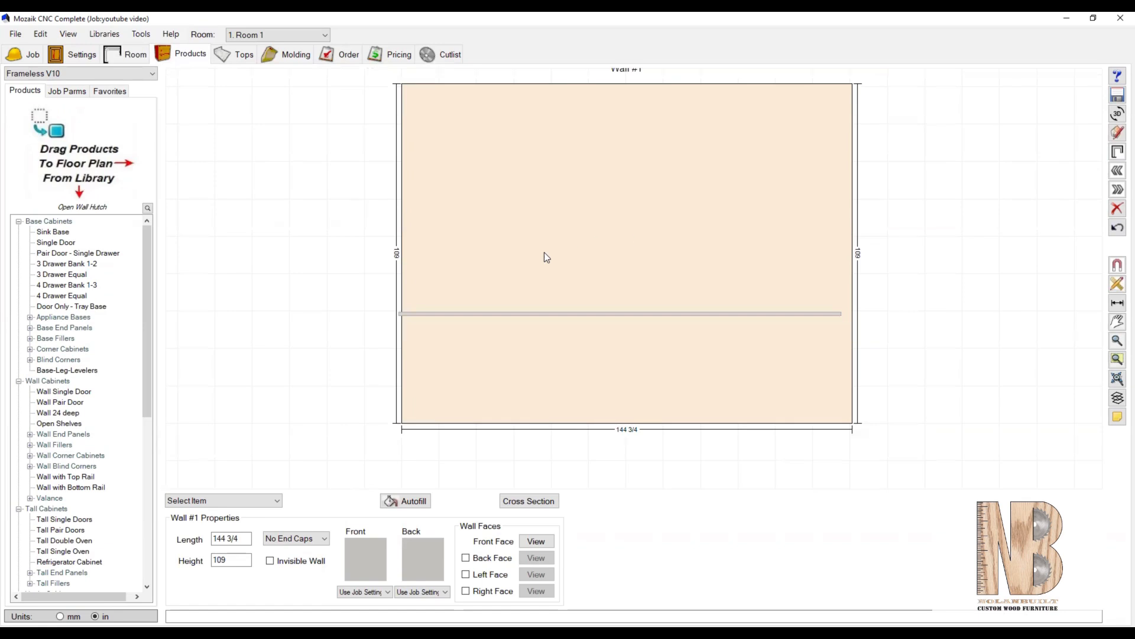
{"action": "left_click", "coordinate": [536, 541]}
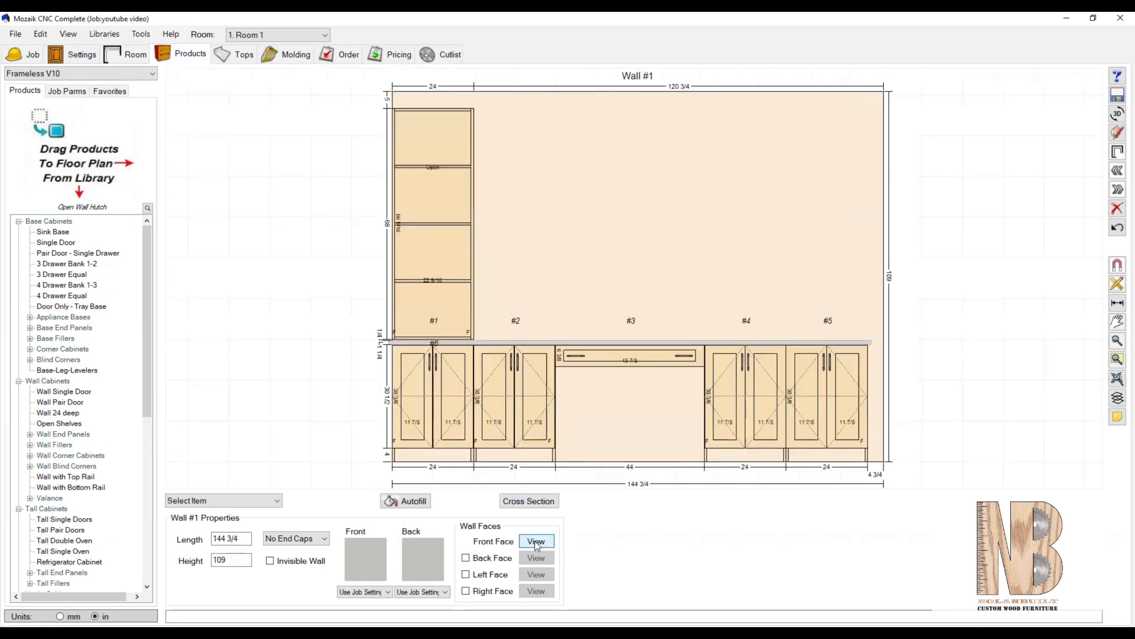
Exclude the Bottom from the tall open shelves' parts to build, review the parts list, and accept the product edits
{"action": "left_click", "coordinate": [451, 253]}
{"action": "left_click", "coordinate": [319, 502]}
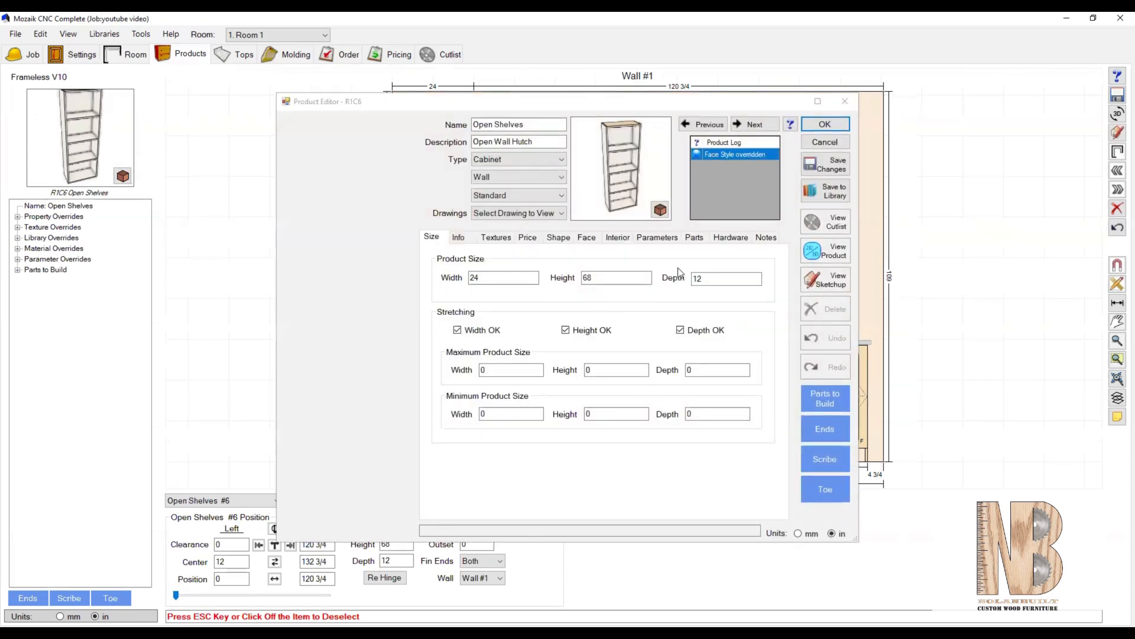
{"action": "left_click", "coordinate": [828, 400]}
{"action": "left_click", "coordinate": [496, 280]}
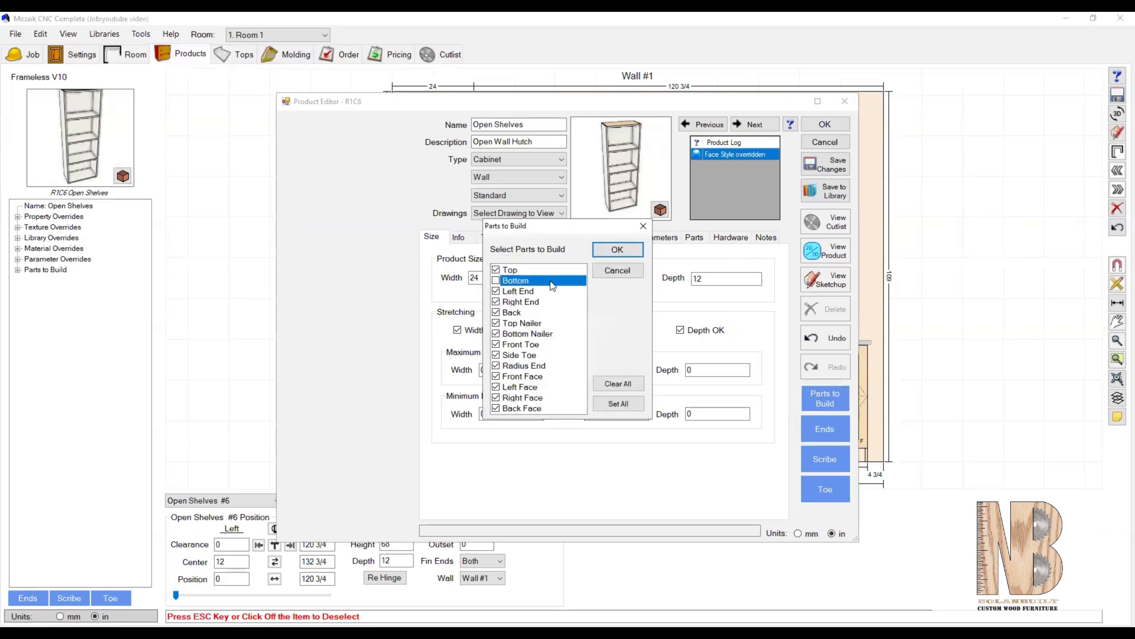
{"action": "left_click", "coordinate": [618, 250]}
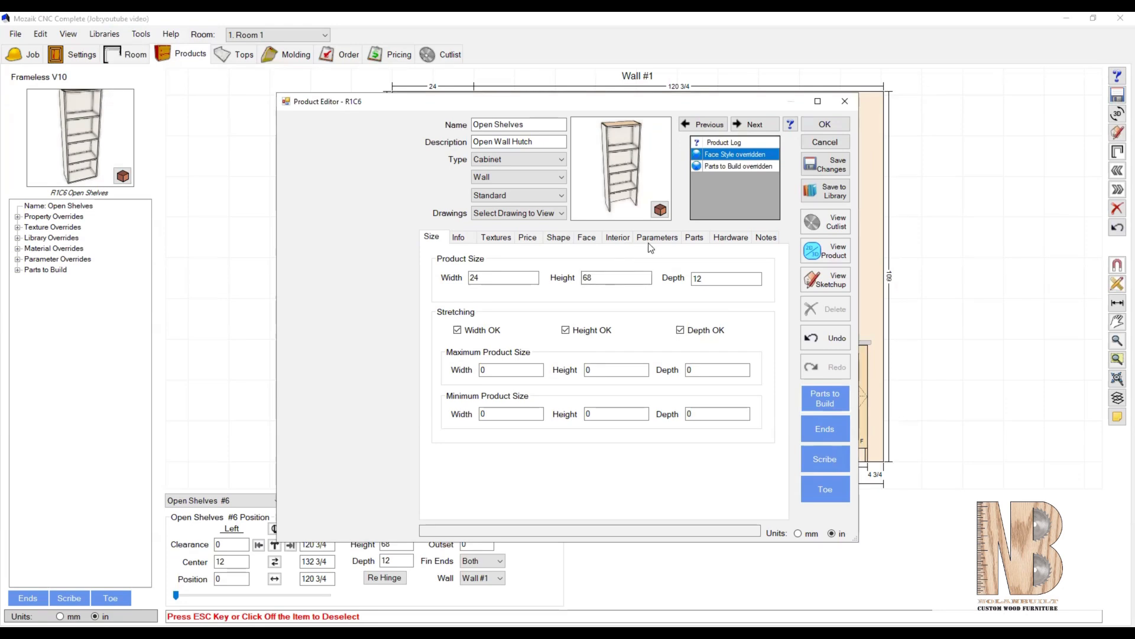
{"action": "left_click", "coordinate": [693, 238]}
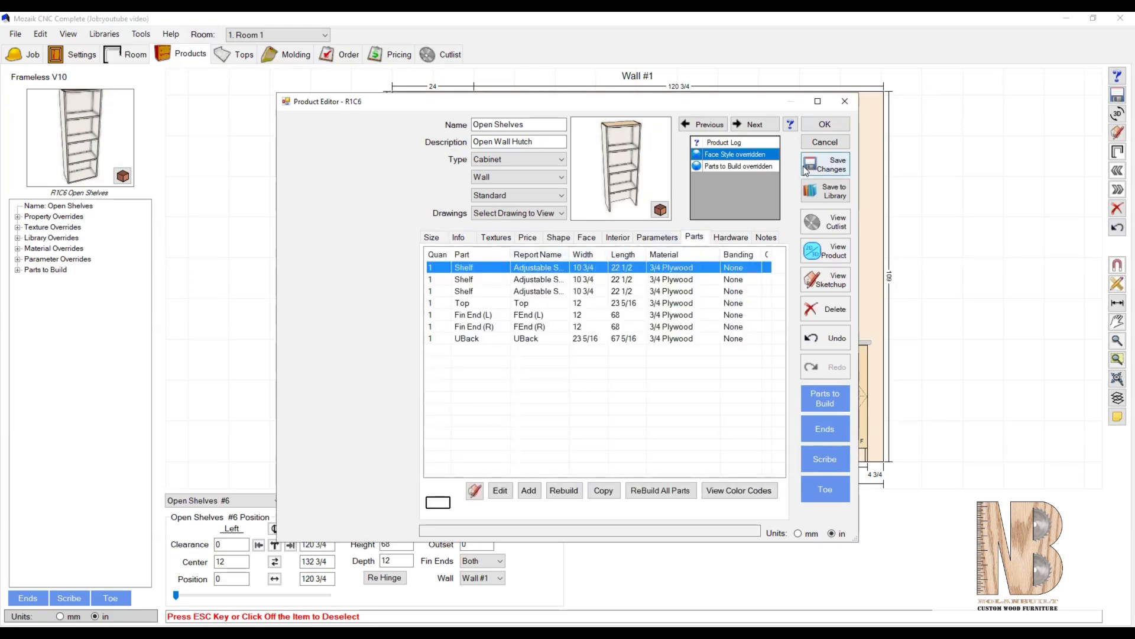
{"action": "left_click", "coordinate": [825, 124]}
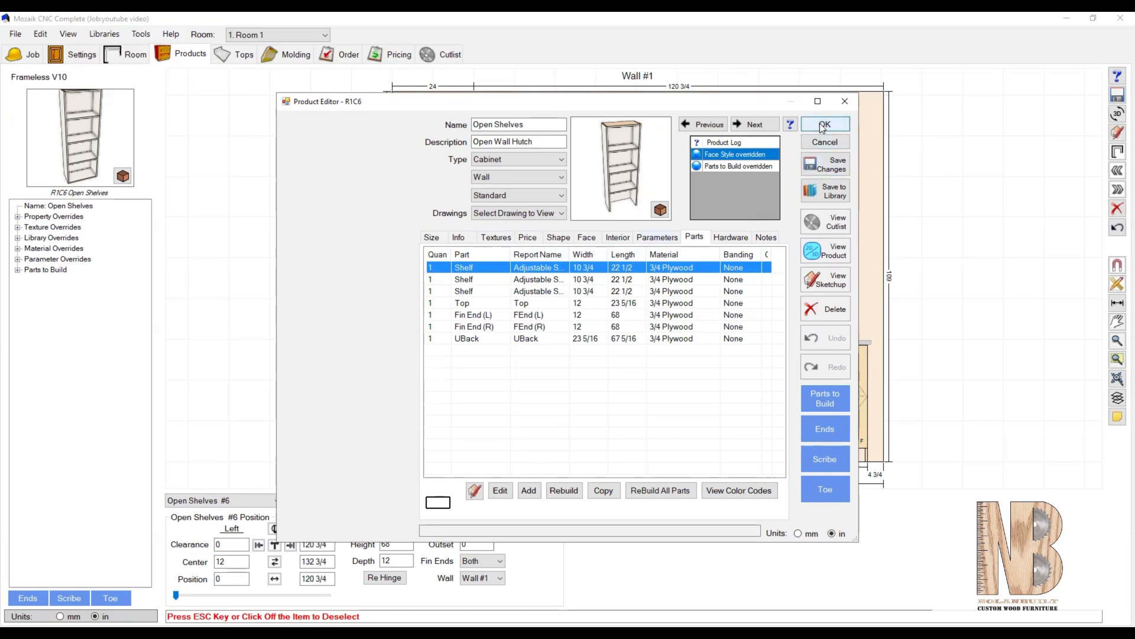
Override the open shelves' BkDadoBotW dado parameter with 0
{"action": "left_click", "coordinate": [17, 259]}
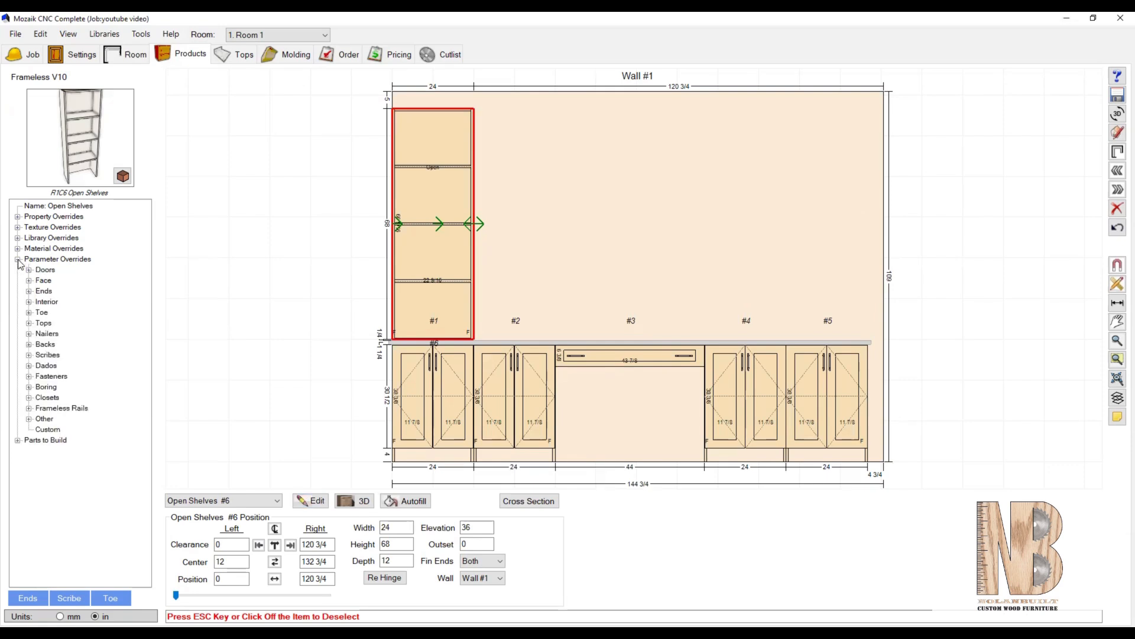
{"action": "left_click", "coordinate": [29, 291]}
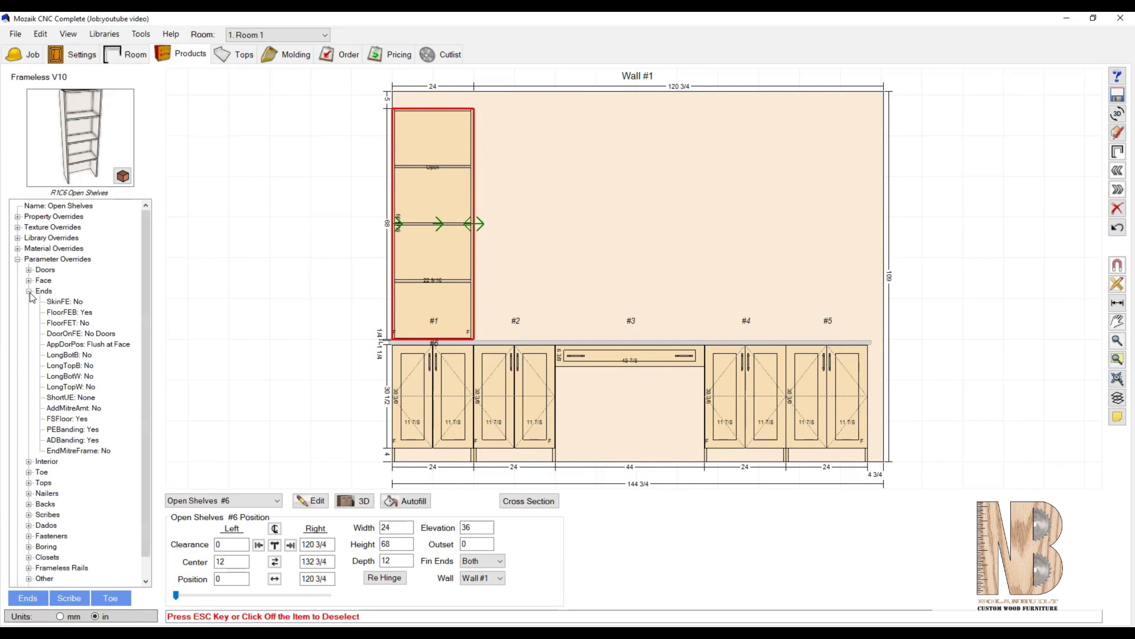
{"action": "left_click", "coordinate": [30, 292]}
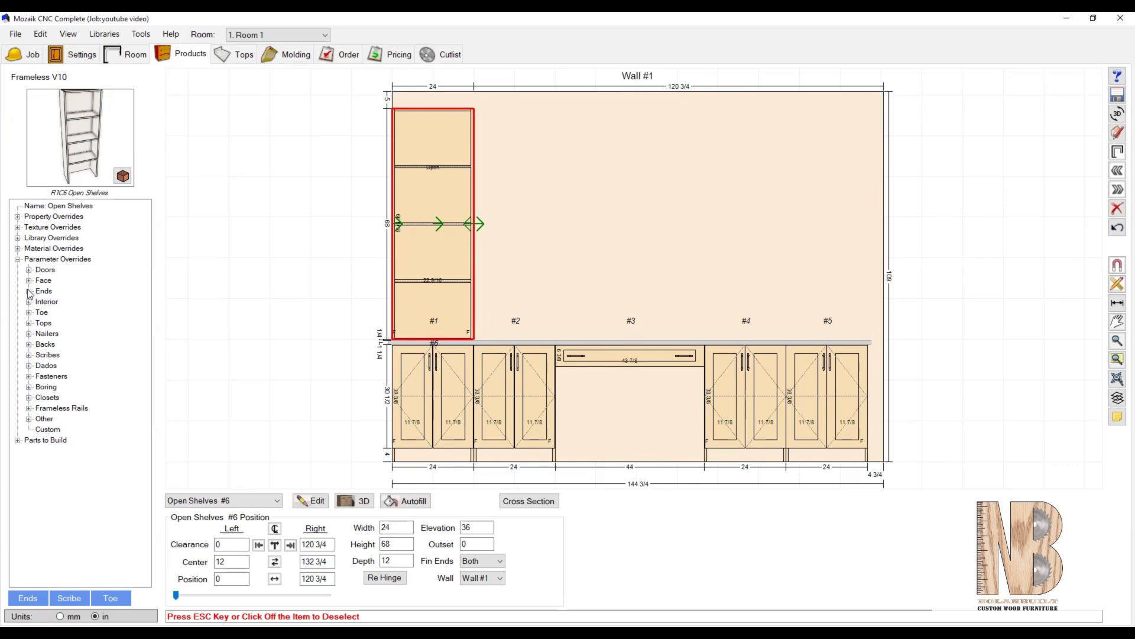
{"action": "left_click", "coordinate": [28, 365]}
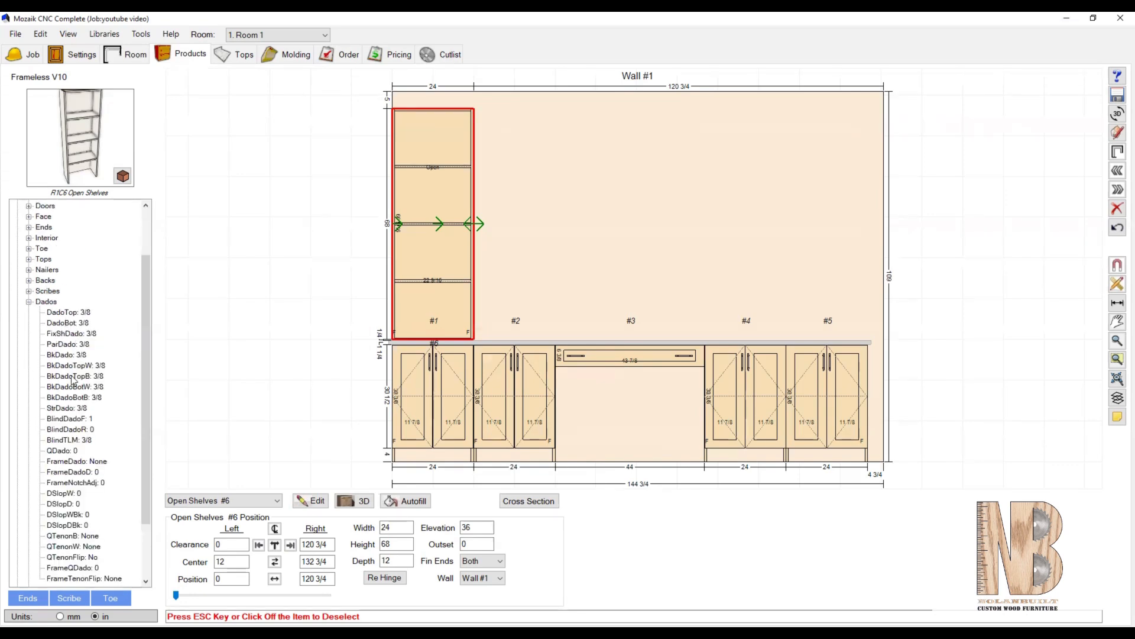
{"action": "left_click", "coordinate": [101, 387]}
{"action": "left_click", "coordinate": [103, 386]}
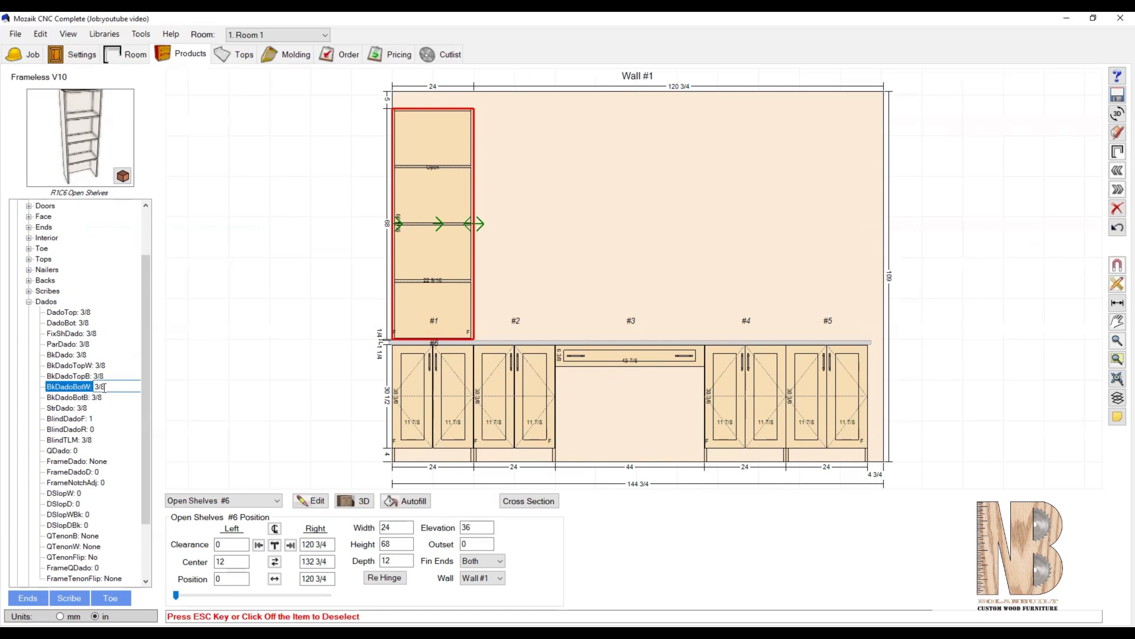
{"action": "type", "text": "0"}
{"action": "key", "text": "Return"}
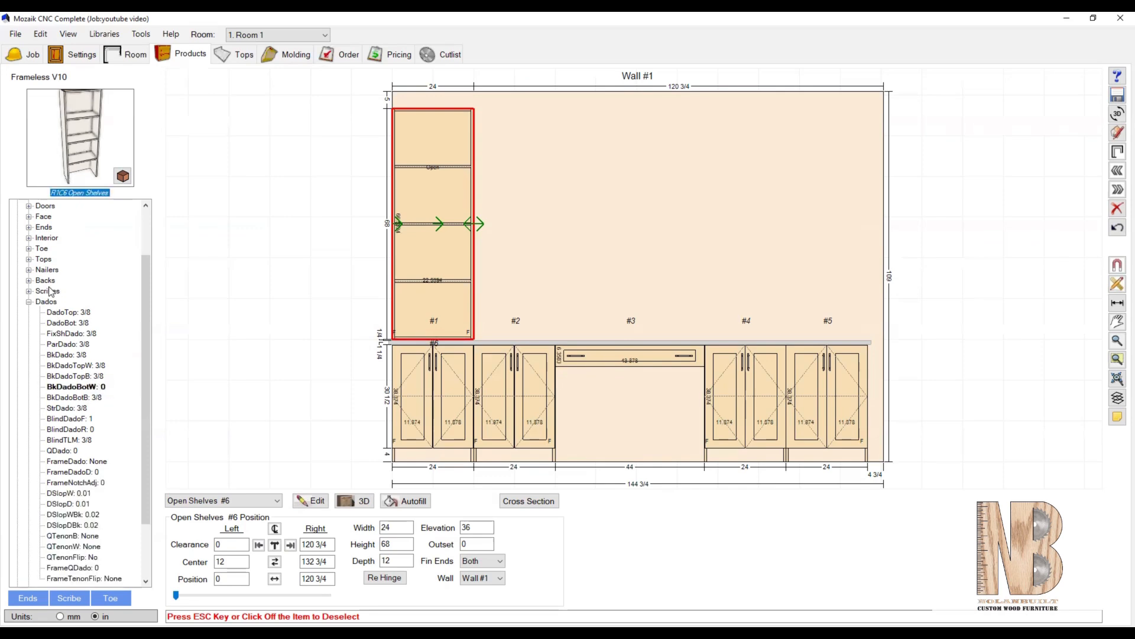
Set the open shelves' back/bottom joint (BkBW) to Plant-On Back and deselect the unit
{"action": "left_click", "coordinate": [28, 281]}
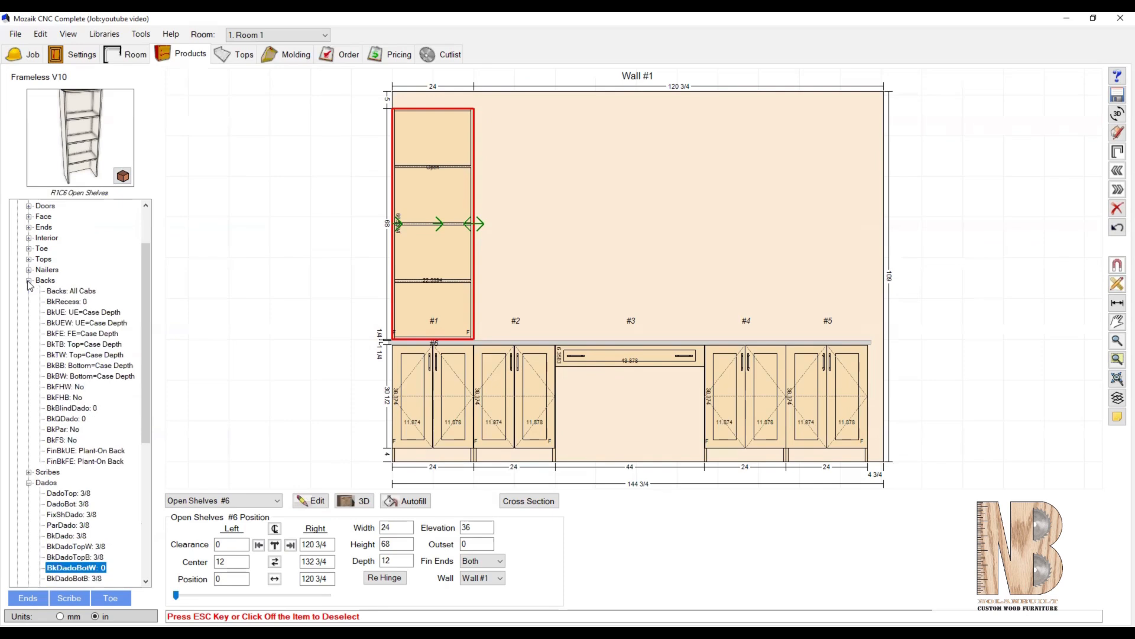
{"action": "double_click", "coordinate": [93, 377]}
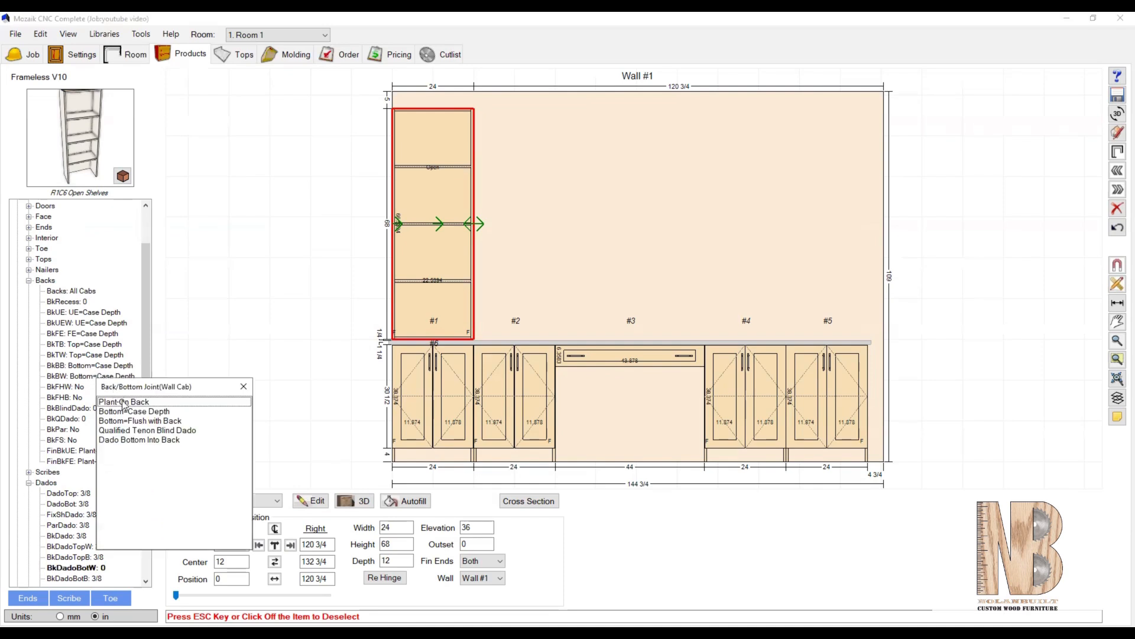
{"action": "left_click", "coordinate": [124, 403]}
{"action": "left_click", "coordinate": [125, 403]}
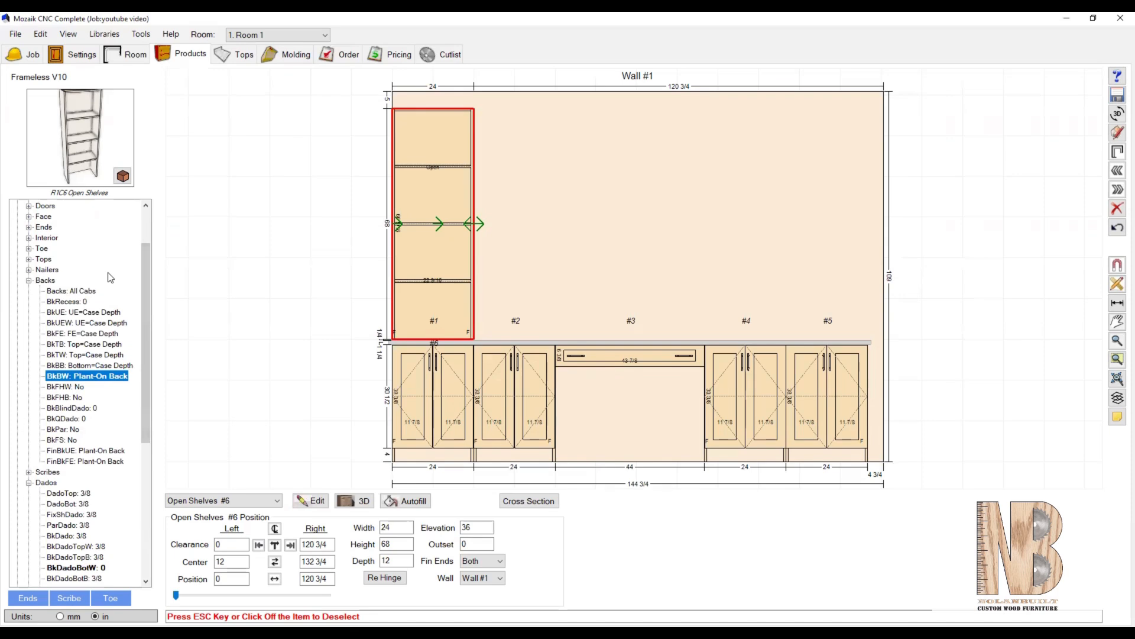
{"action": "left_click", "coordinate": [238, 274]}
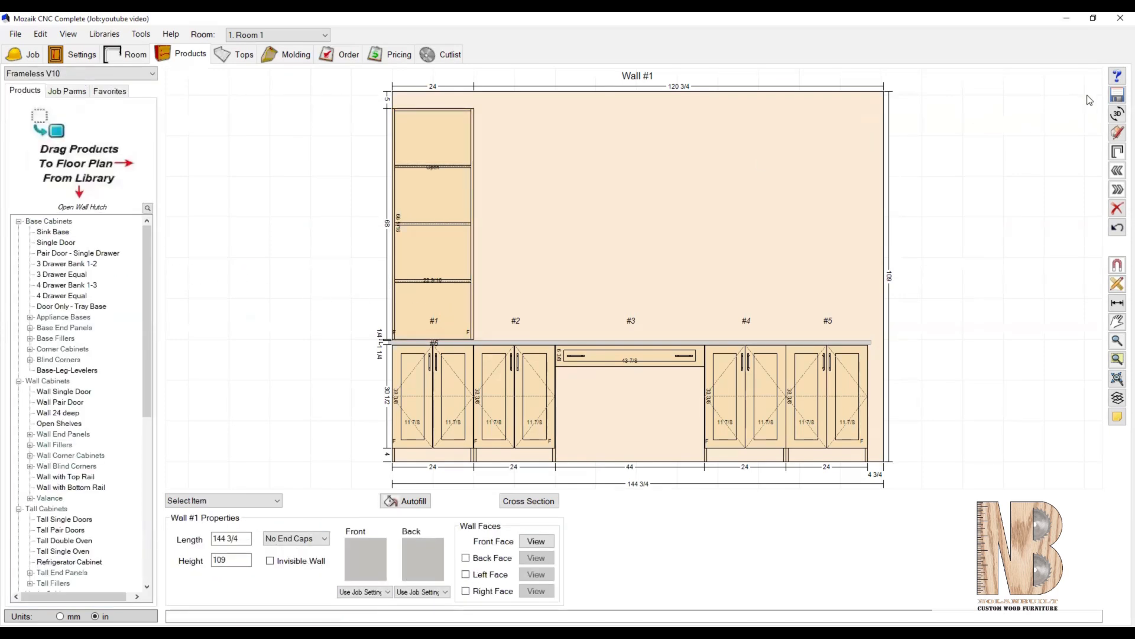
Inspect the bottomless open shelves on the countertop in the 3D room viewer
{"action": "left_click", "coordinate": [1117, 113]}
{"action": "mouse_move", "coordinate": [405, 313]}
{"action": "left_mouse_down"}
{"action": "mouse_move", "coordinate": [416, 289]}
{"action": "mouse_move", "coordinate": [443, 289]}
{"action": "mouse_move", "coordinate": [406, 296]}
{"action": "mouse_move", "coordinate": [423, 301]}
{"action": "left_mouse_up"}
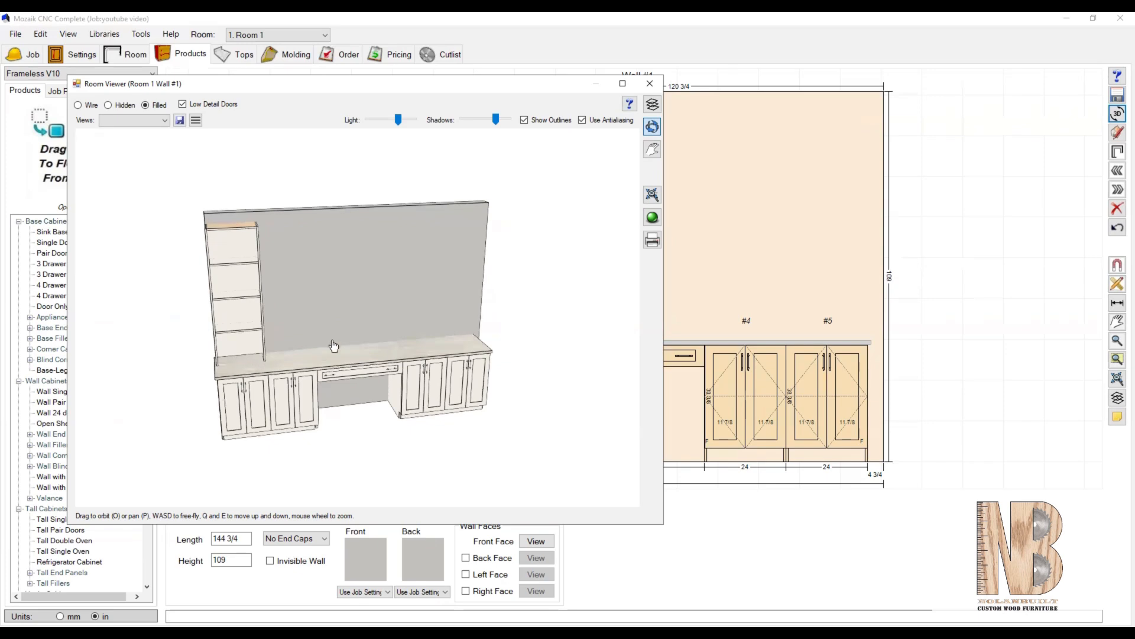
{"action": "left_click", "coordinate": [654, 86]}
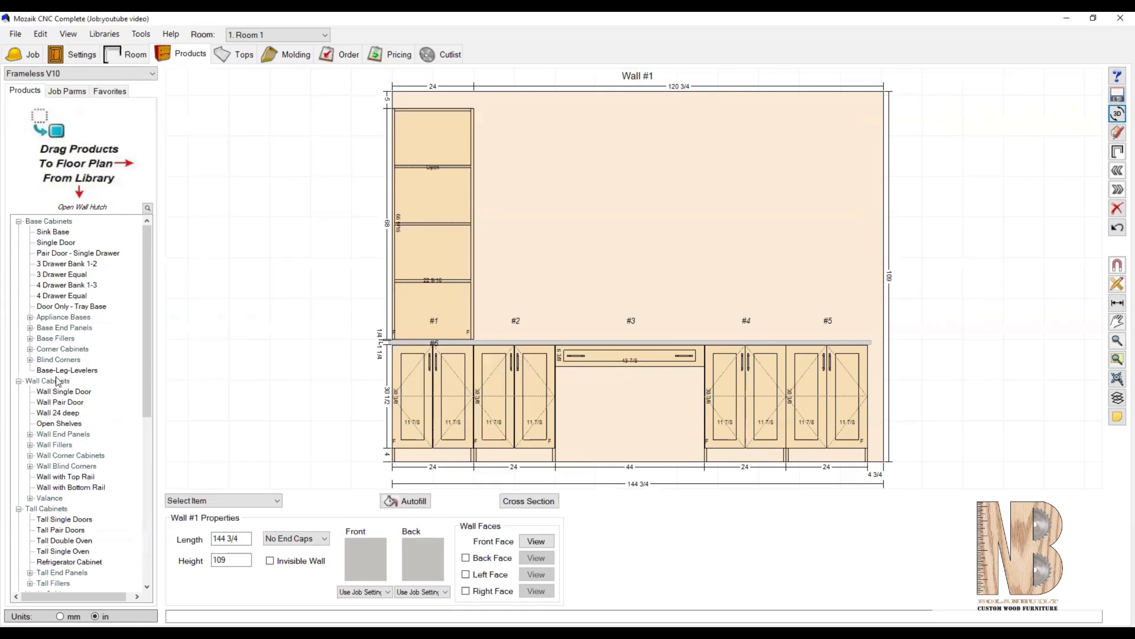
Try a default Open Shelves unit beside the tall shelves for a 3D comparison, and delete it
{"action": "left_click_drag", "start_coordinate": [66, 428], "coordinate": [550, 290]}
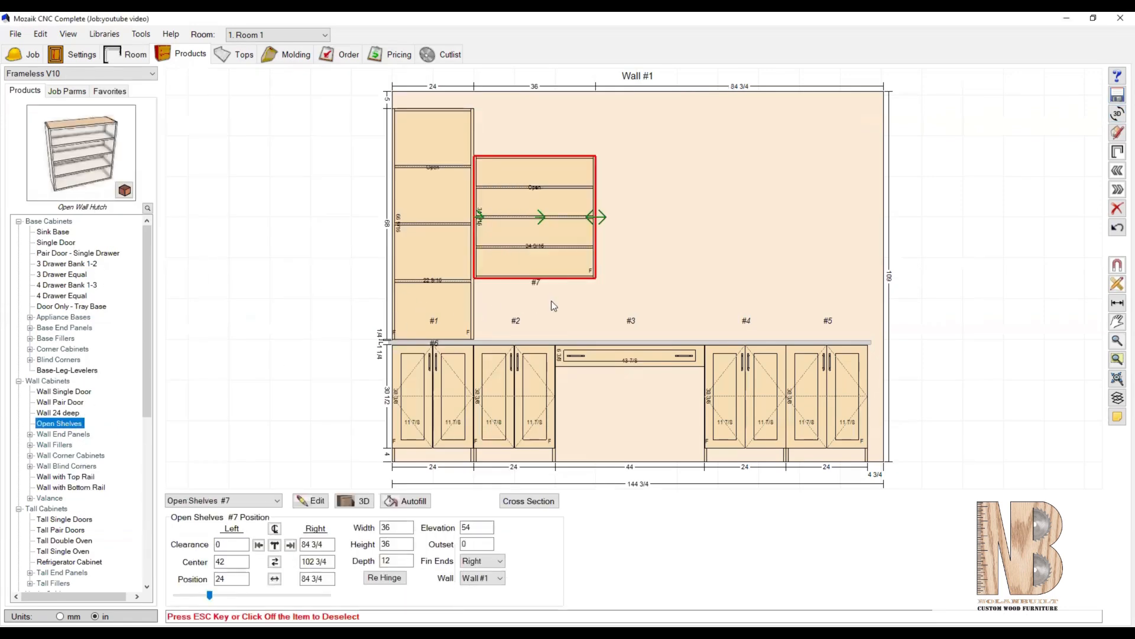
{"action": "left_click", "coordinate": [1118, 116]}
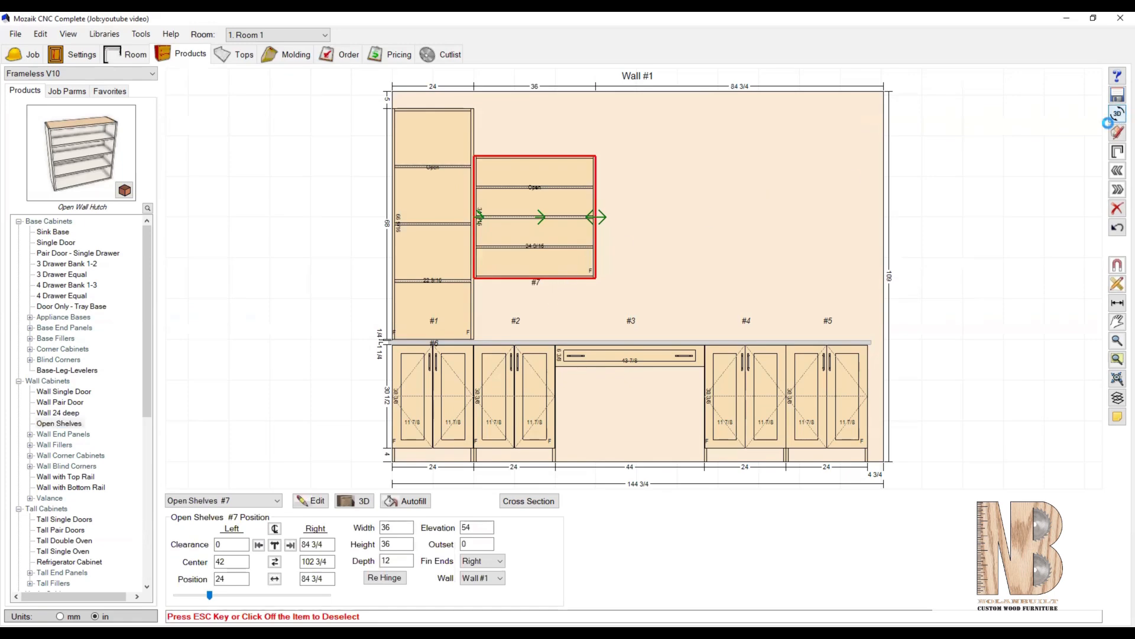
{"action": "left_click_drag", "start_coordinate": [382, 297], "coordinate": [316, 314]}
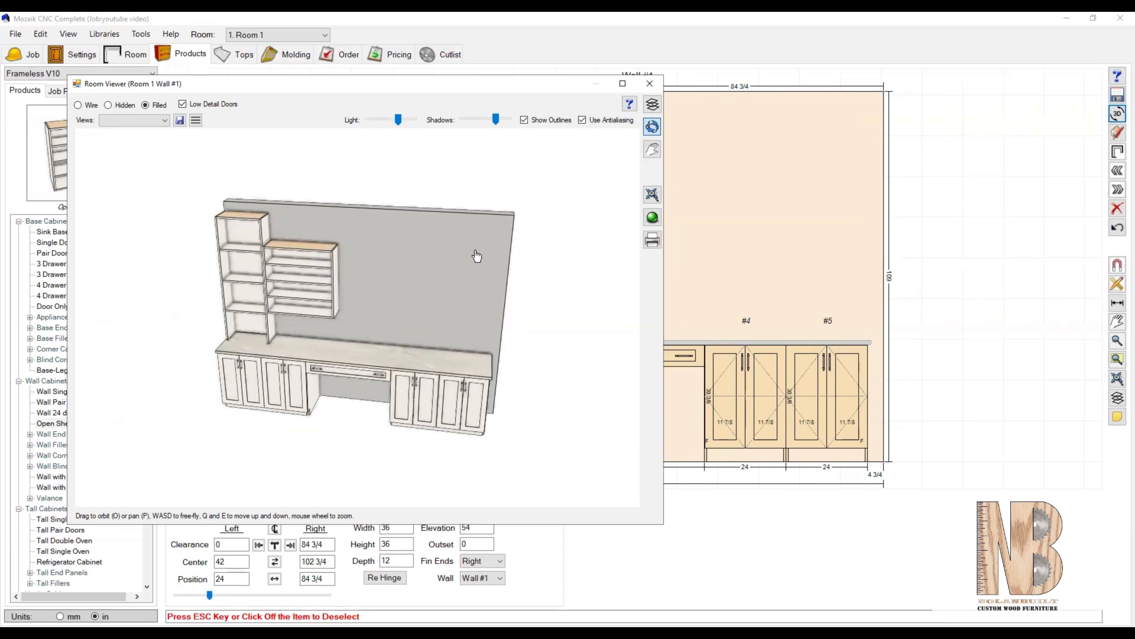
{"action": "left_click", "coordinate": [648, 83]}
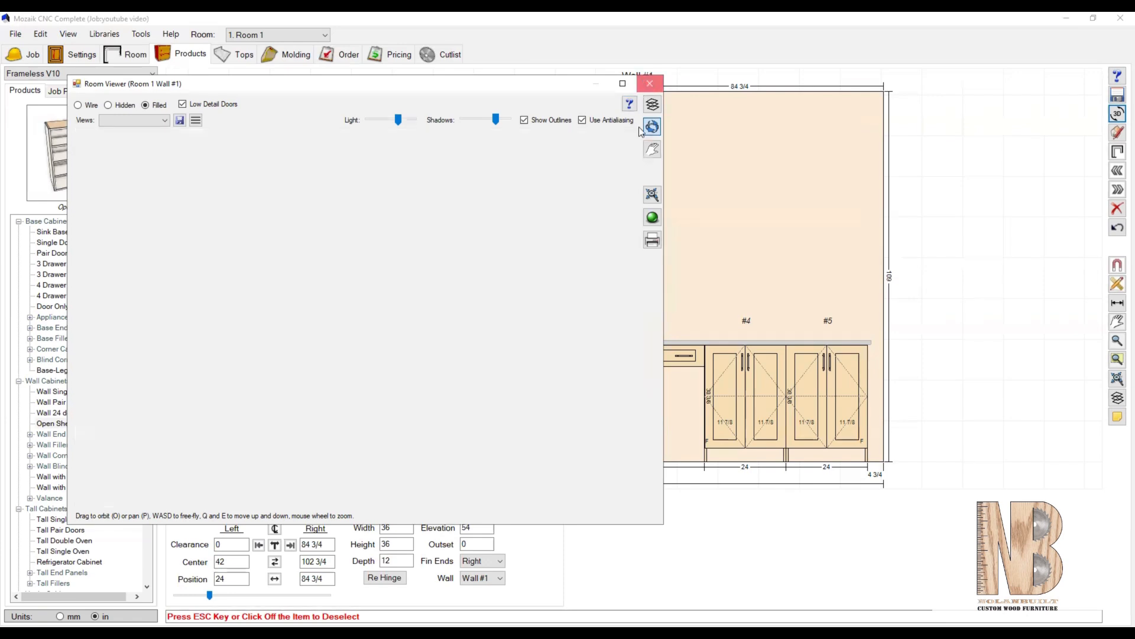
{"action": "key", "text": "Delete"}
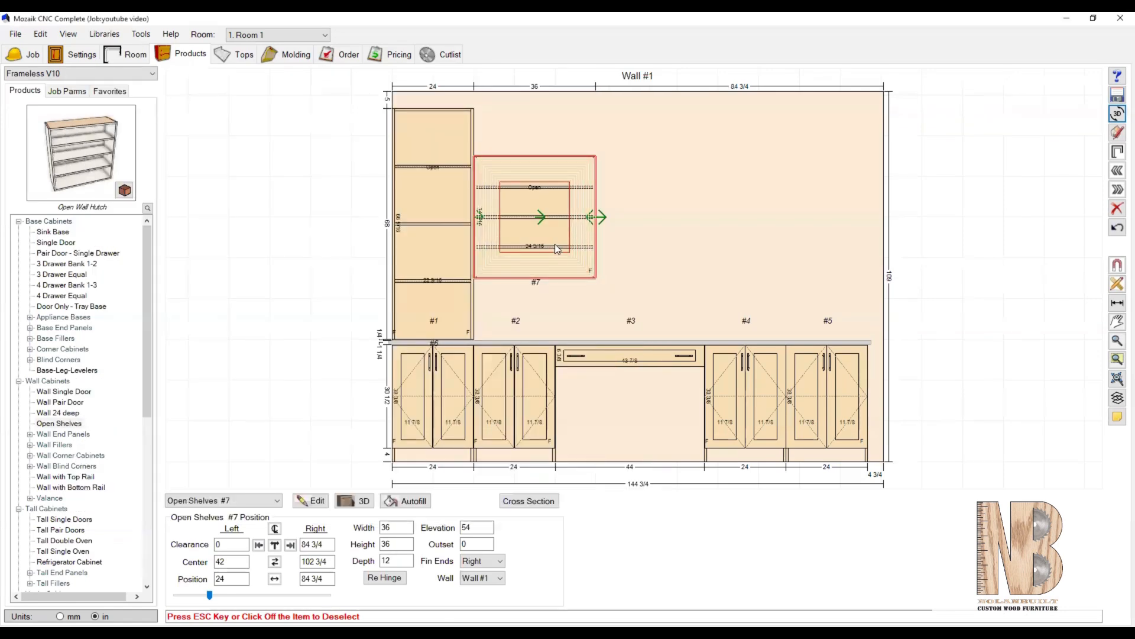
Copy the tall open shelves and paste four copies side by side along Wall #1
{"action": "left_click", "coordinate": [447, 263]}
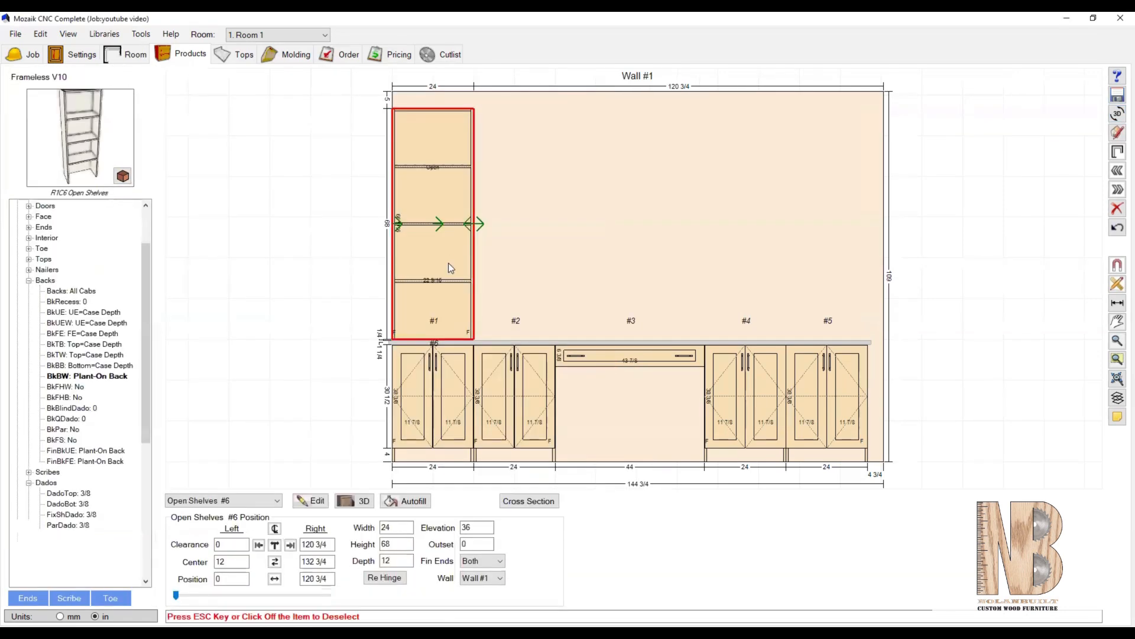
{"action": "right_click", "coordinate": [448, 262]}
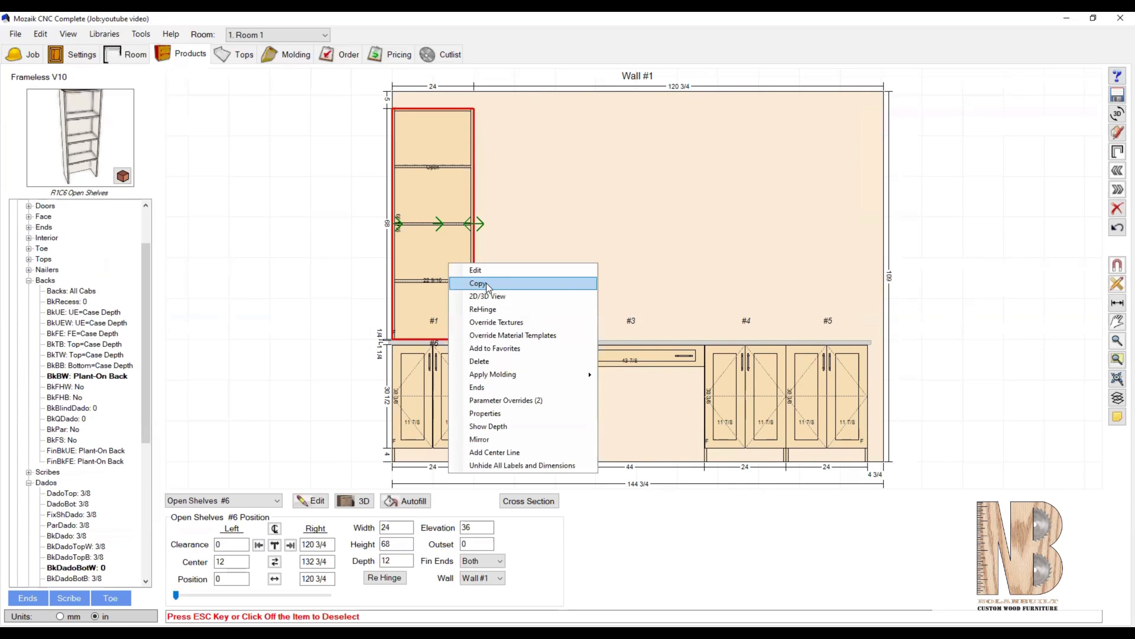
{"action": "left_click", "coordinate": [478, 283]}
{"action": "right_click", "coordinate": [507, 269]}
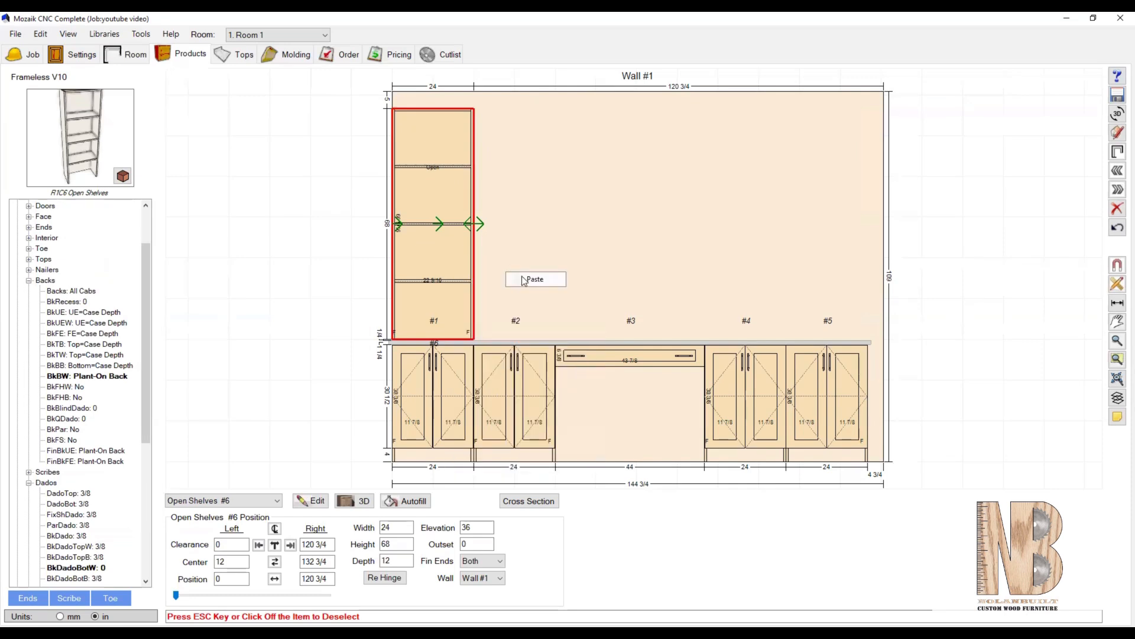
{"action": "left_click", "coordinate": [529, 279]}
{"action": "right_click", "coordinate": [583, 268]}
{"action": "left_click", "coordinate": [606, 277]}
{"action": "right_click", "coordinate": [676, 270]}
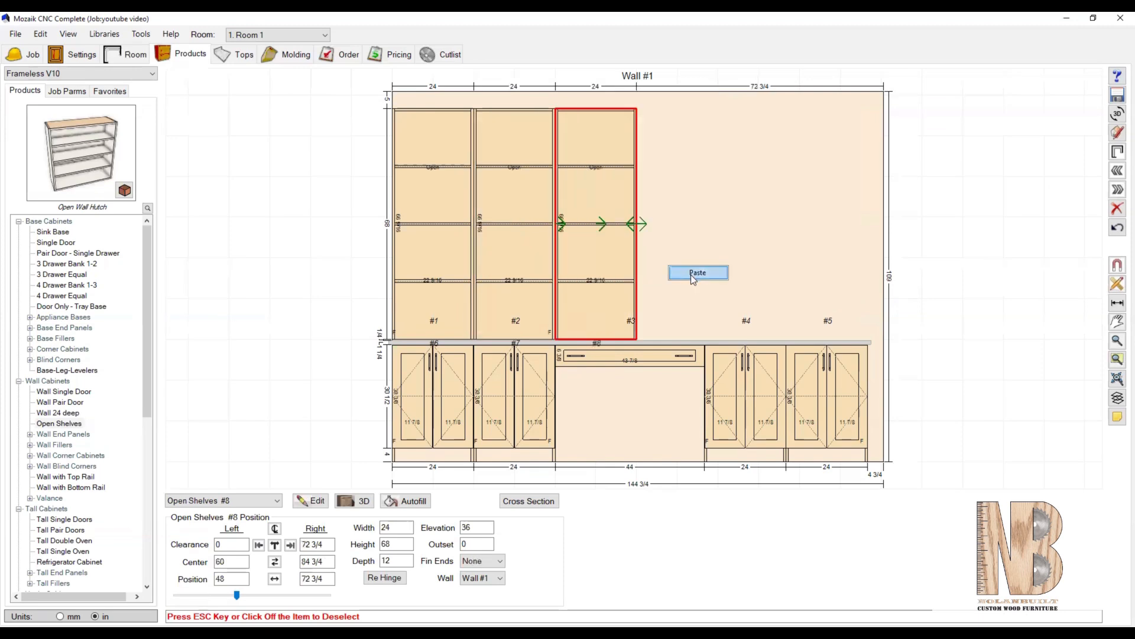
{"action": "left_click", "coordinate": [692, 277]}
{"action": "right_click", "coordinate": [752, 266]}
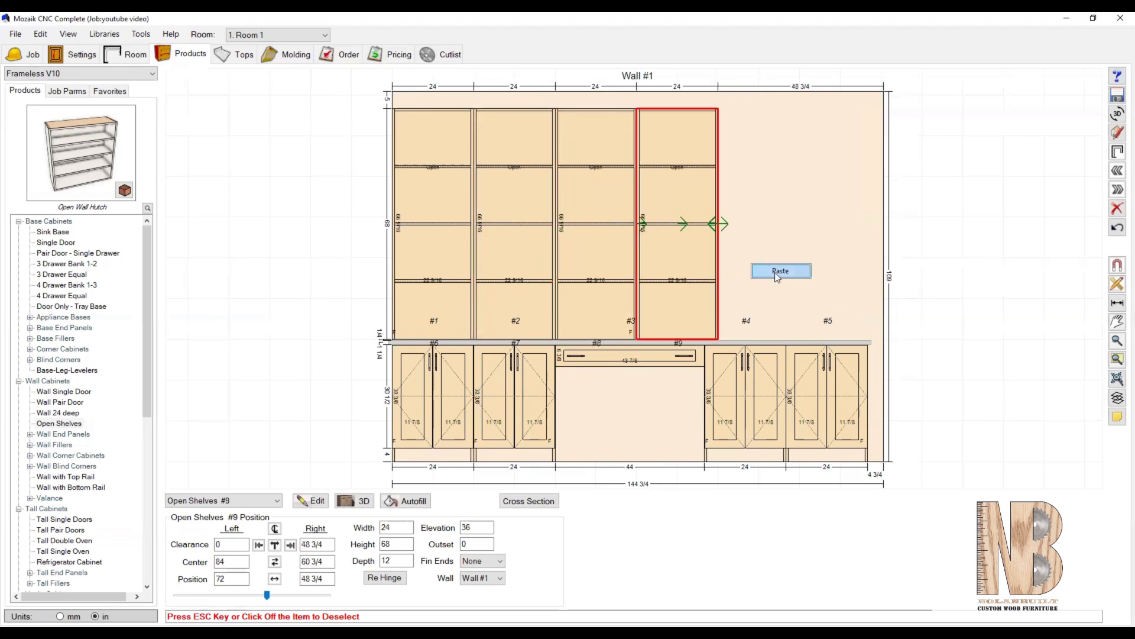
{"action": "left_click", "coordinate": [779, 271]}
Move the last two shelf copies along the wall so they stand above base cabinets #5 and #4
{"action": "left_click_drag", "start_coordinate": [763, 223], "coordinate": [826, 220]}
{"action": "left_click", "coordinate": [680, 224]}
{"action": "left_click_drag", "start_coordinate": [681, 225], "coordinate": [744, 224]}
Set the middle open shelves' width to 44 in, choosing Left as the stretch direction
{"action": "left_click", "coordinate": [631, 223]}
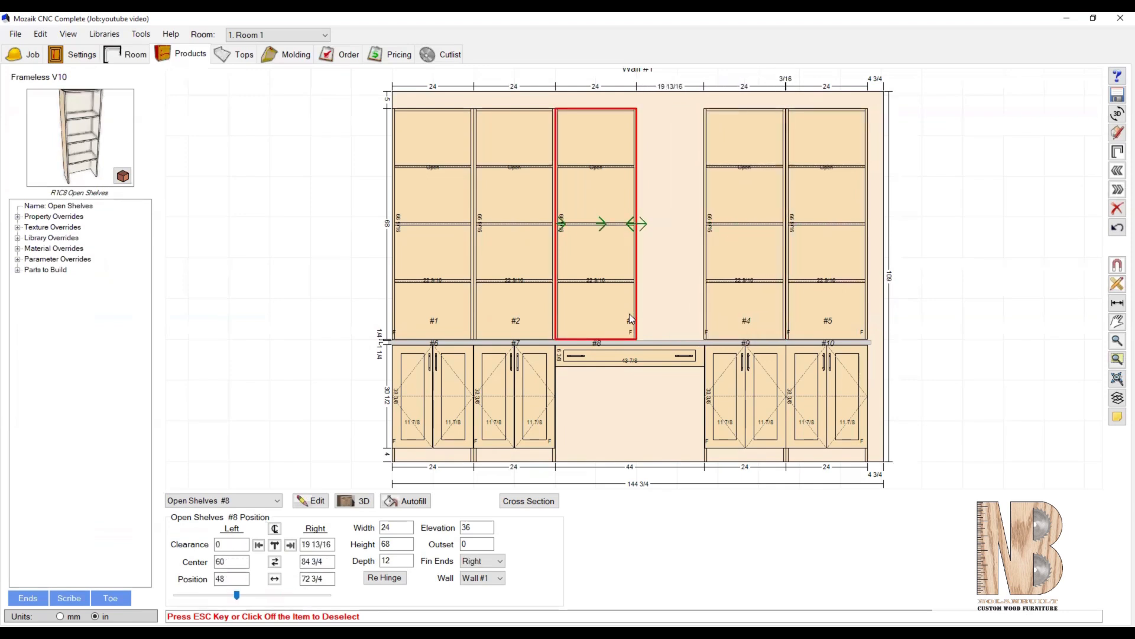
{"action": "double_click", "coordinate": [392, 527]}
{"action": "type", "text": "44"}
{"action": "key", "text": "Return"}
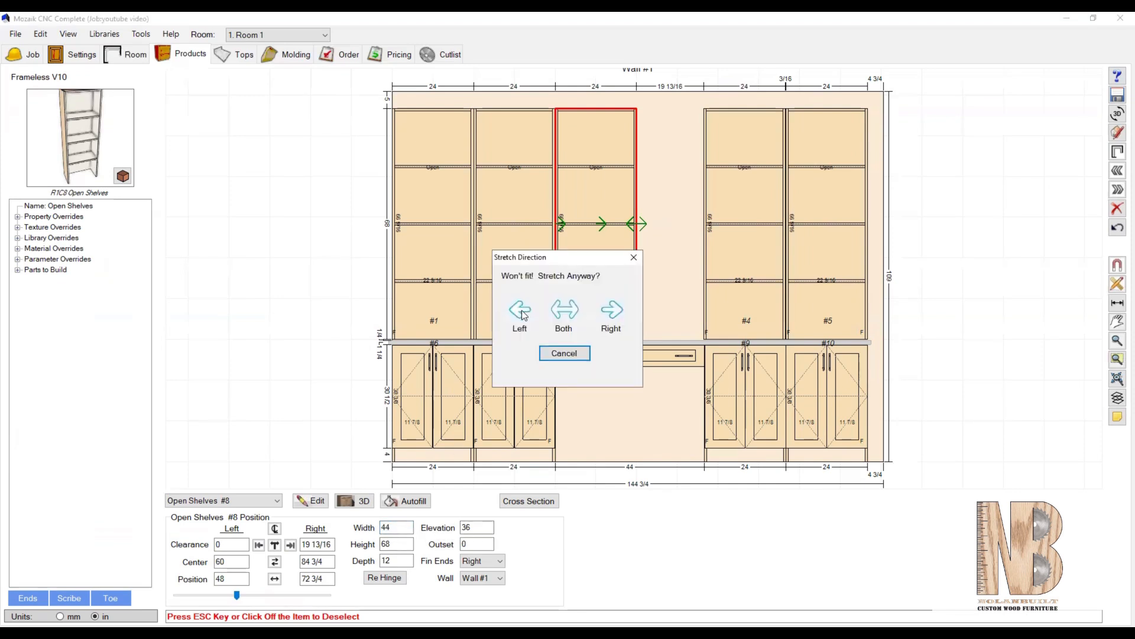
{"action": "left_click", "coordinate": [521, 312]}
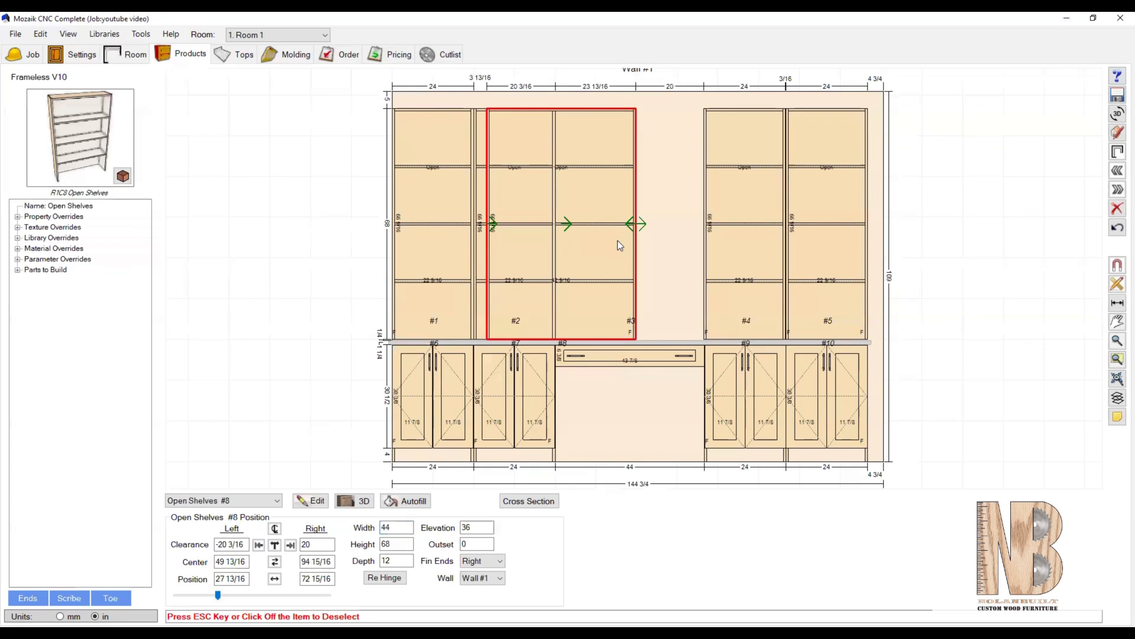
Stretch both ends of the middle open shelves to fill the gap between the neighbouring shelf units, about 43 13/16 in wide
{"action": "left_click_drag", "start_coordinate": [635, 224], "coordinate": [704, 224]}
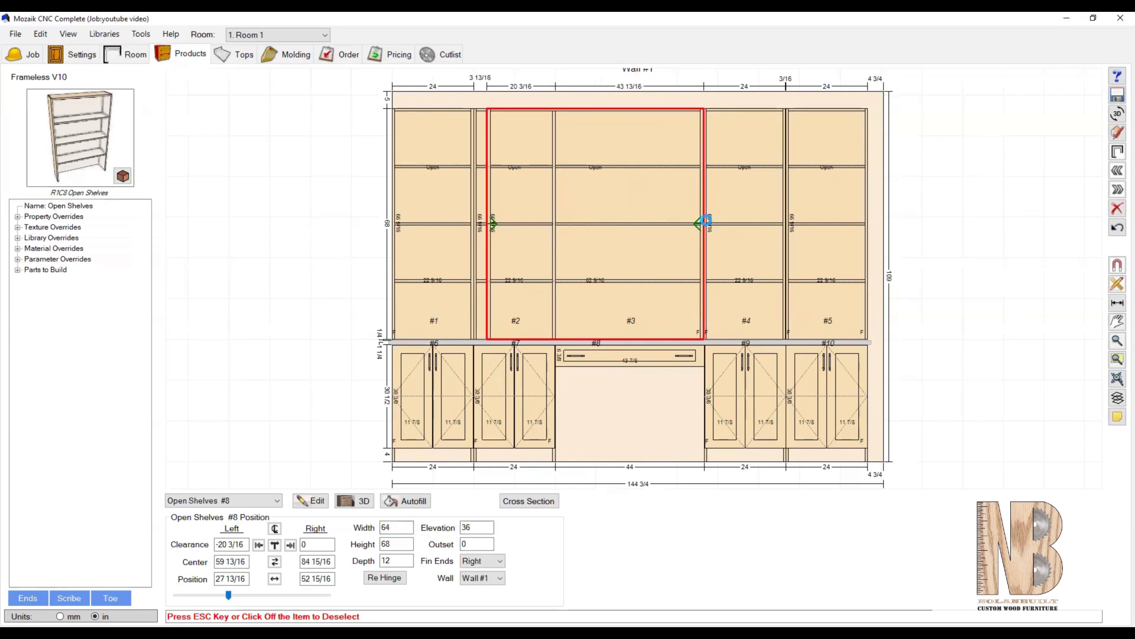
{"action": "left_click_drag", "start_coordinate": [493, 224], "coordinate": [556, 224]}
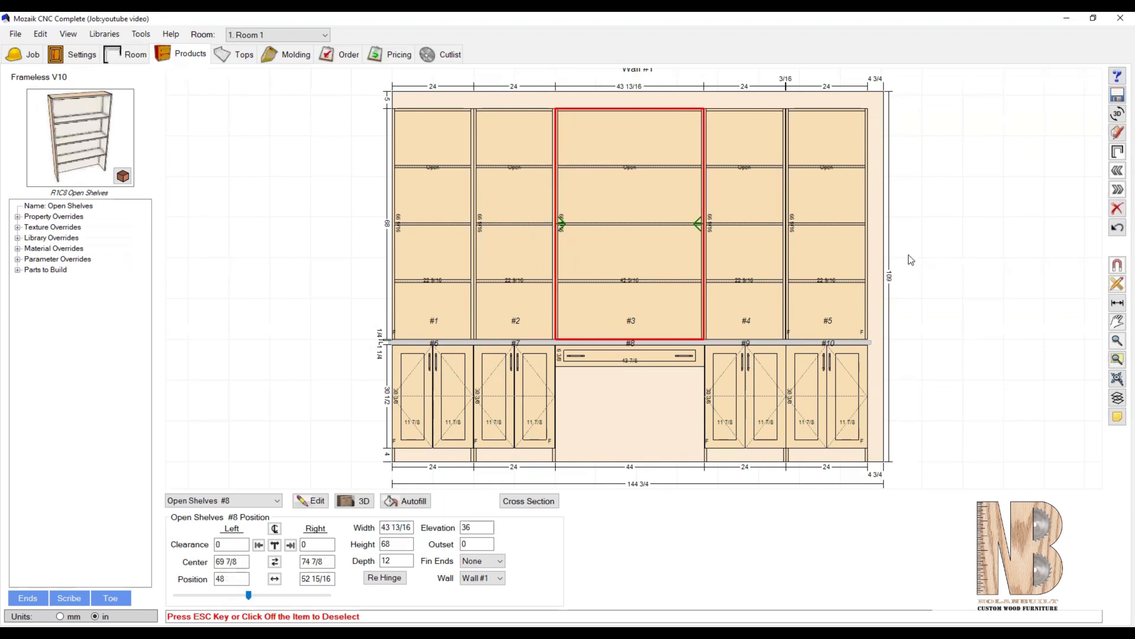
{"action": "left_click", "coordinate": [886, 262]}
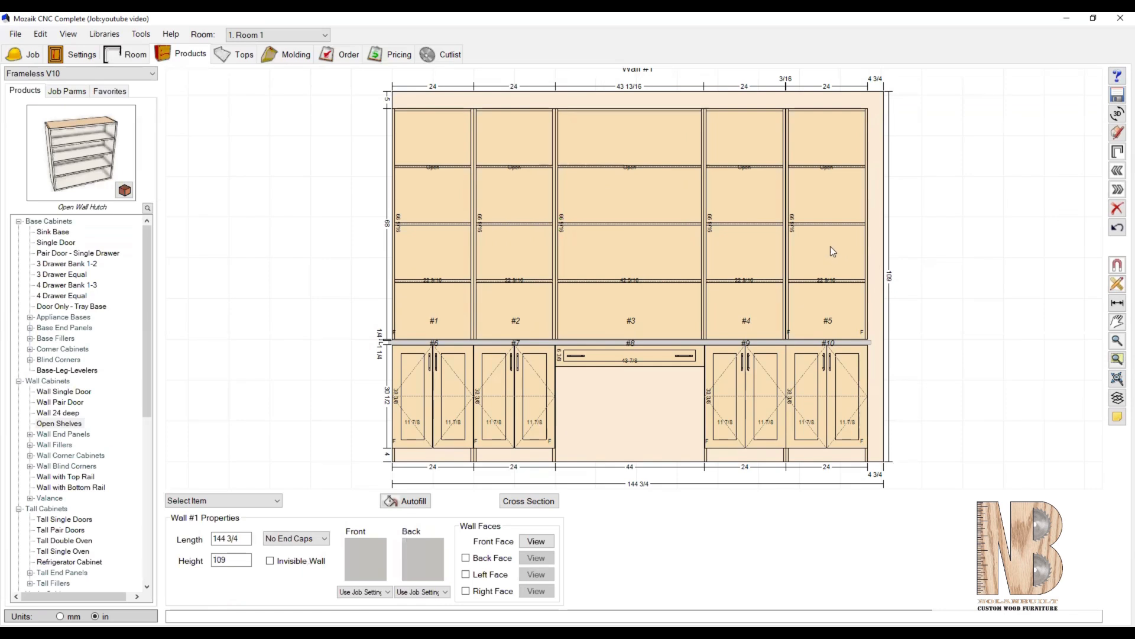
Examine the complete shelf and base cabinet run in the 3D room view from the front
{"action": "left_click", "coordinate": [1117, 113]}
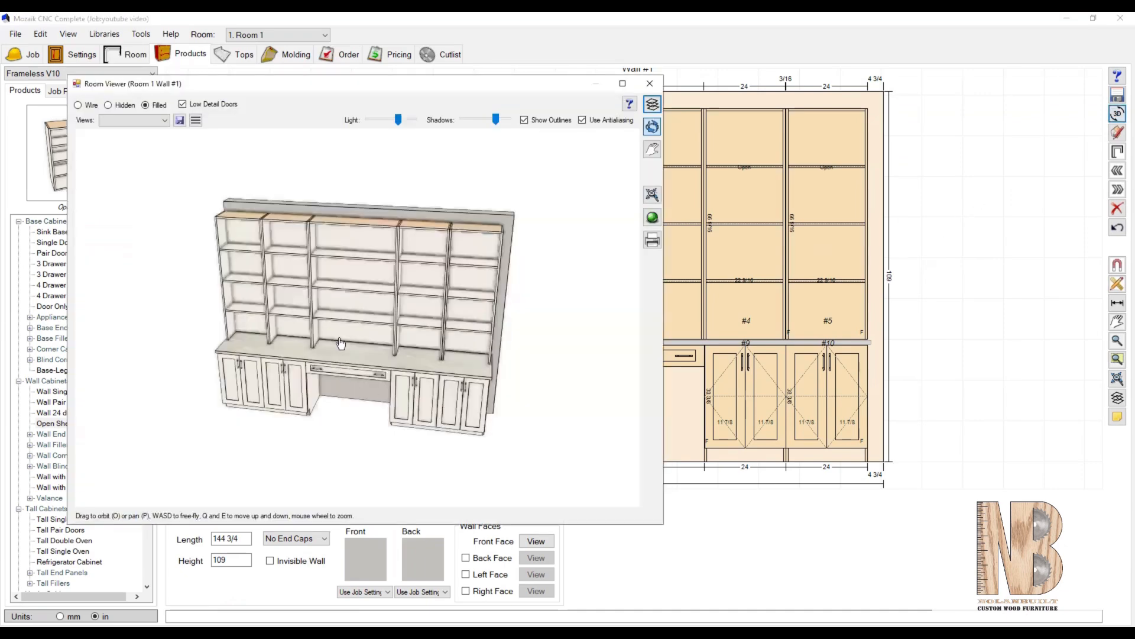
{"action": "left_click_drag", "start_coordinate": [381, 334], "coordinate": [354, 342]}
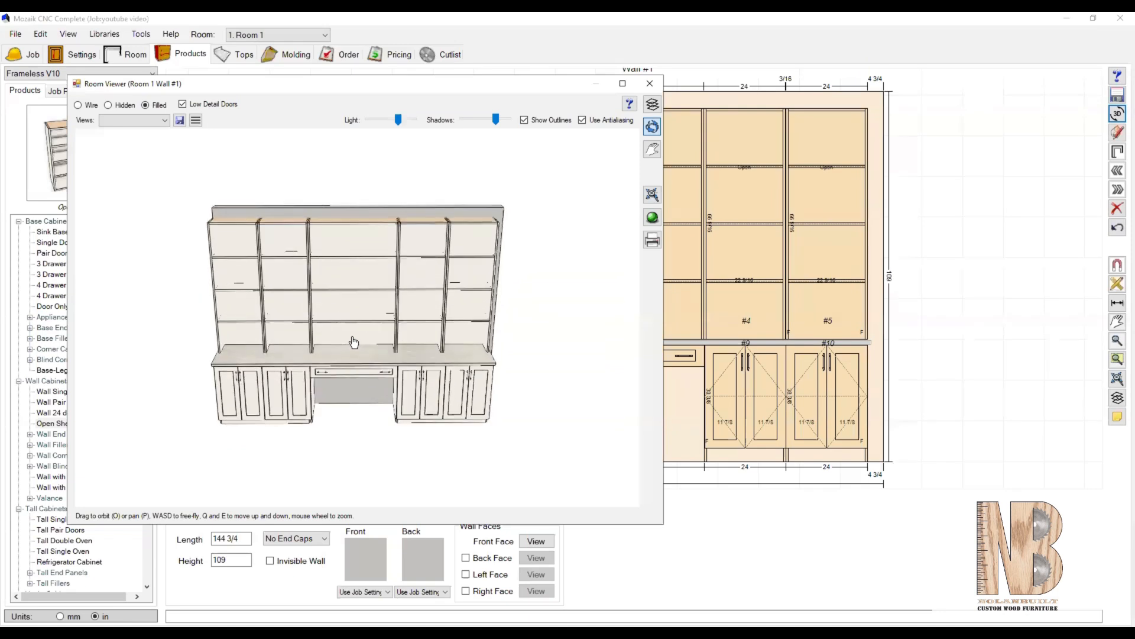
{"action": "left_click", "coordinate": [647, 86]}
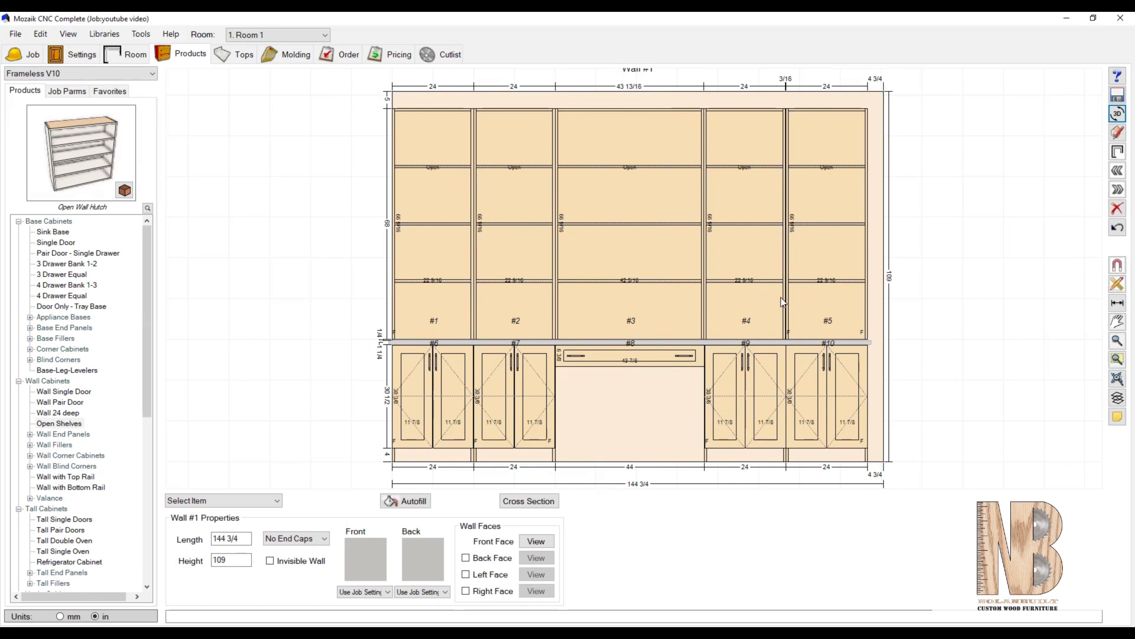
Shift open shelves #9 and #10 and base cabinets #4 and #5 about 2 1/8 in towards the wall's right end
{"action": "left_click", "coordinate": [811, 265]}
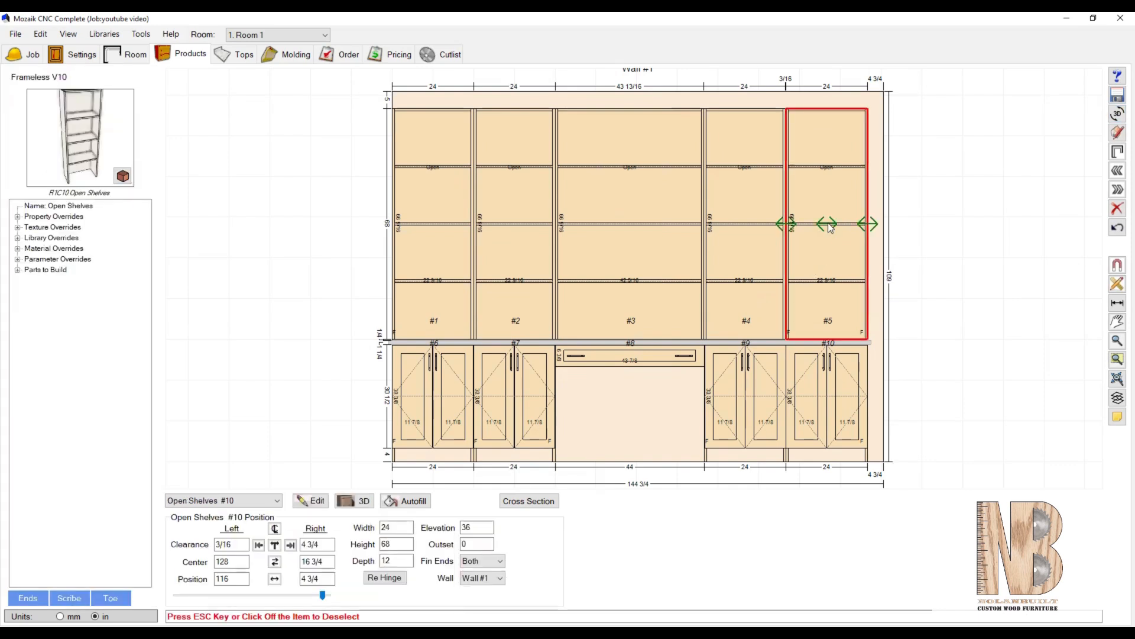
{"action": "left_click_drag", "start_coordinate": [829, 223], "coordinate": [836, 227]}
{"action": "left_click", "coordinate": [836, 367]}
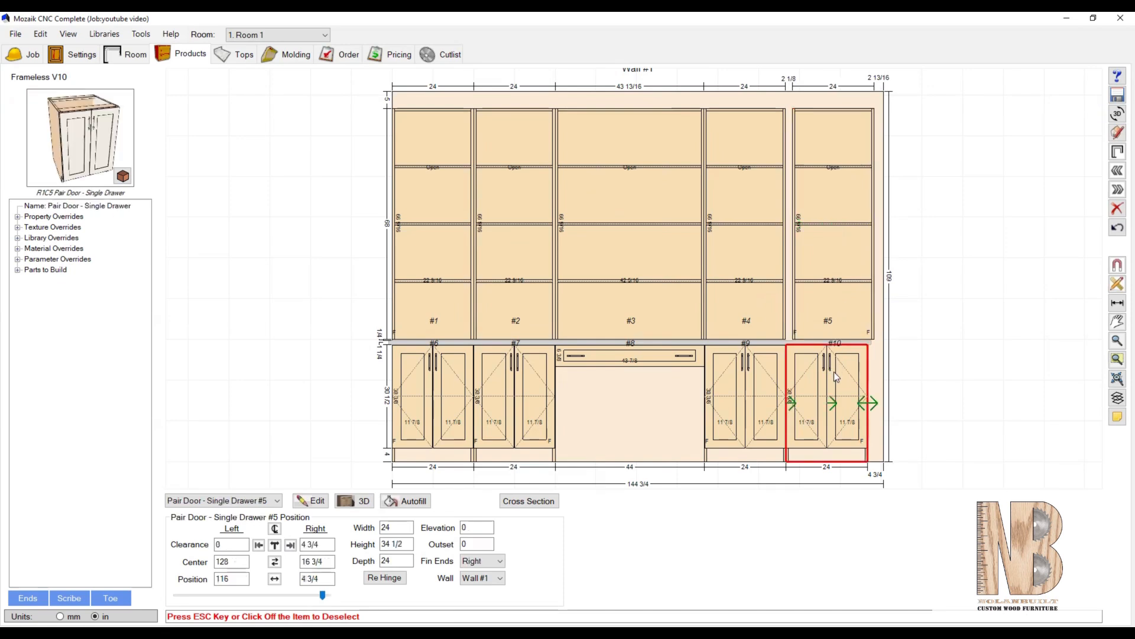
{"action": "left_click_drag", "start_coordinate": [834, 401], "coordinate": [834, 401]}
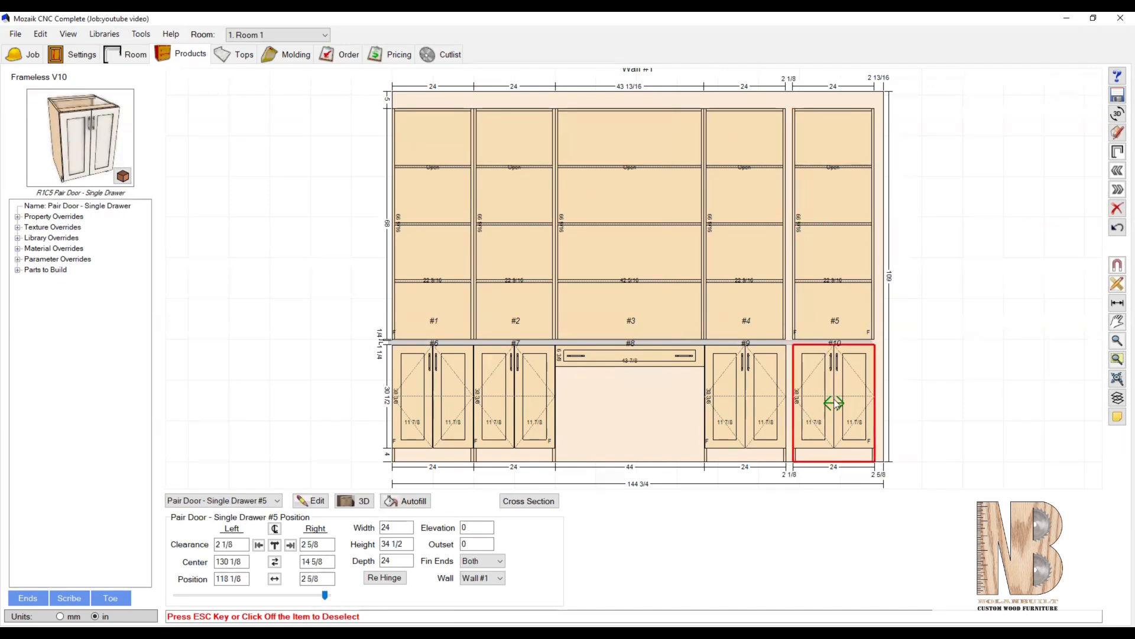
{"action": "left_click", "coordinate": [752, 389]}
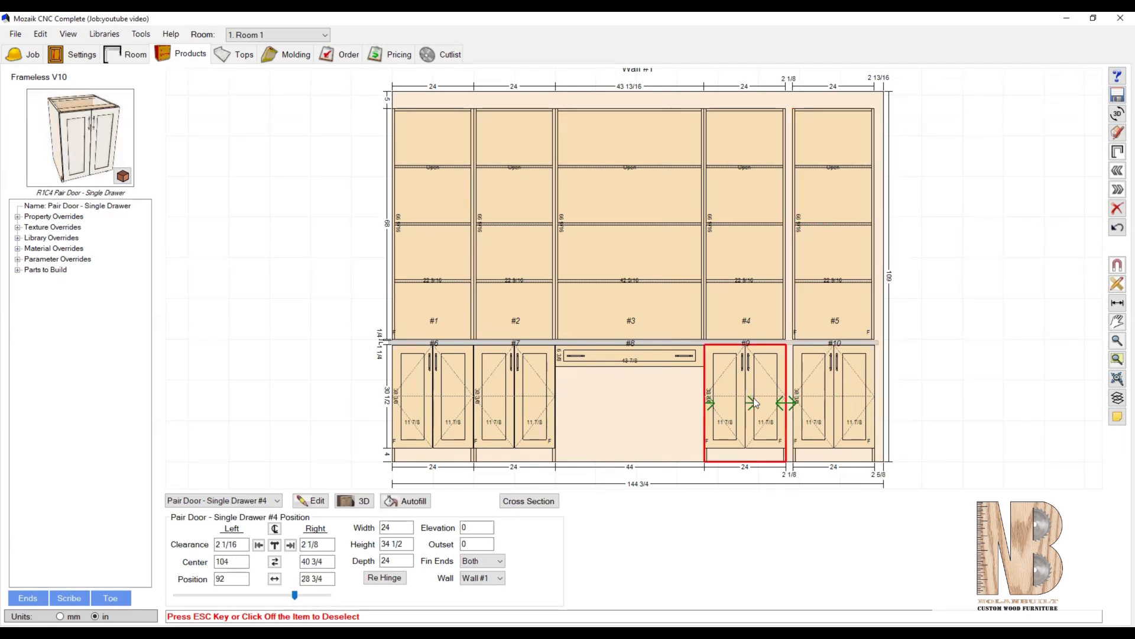
{"action": "left_click_drag", "start_coordinate": [746, 402], "coordinate": [753, 402]}
{"action": "left_click", "coordinate": [750, 279]}
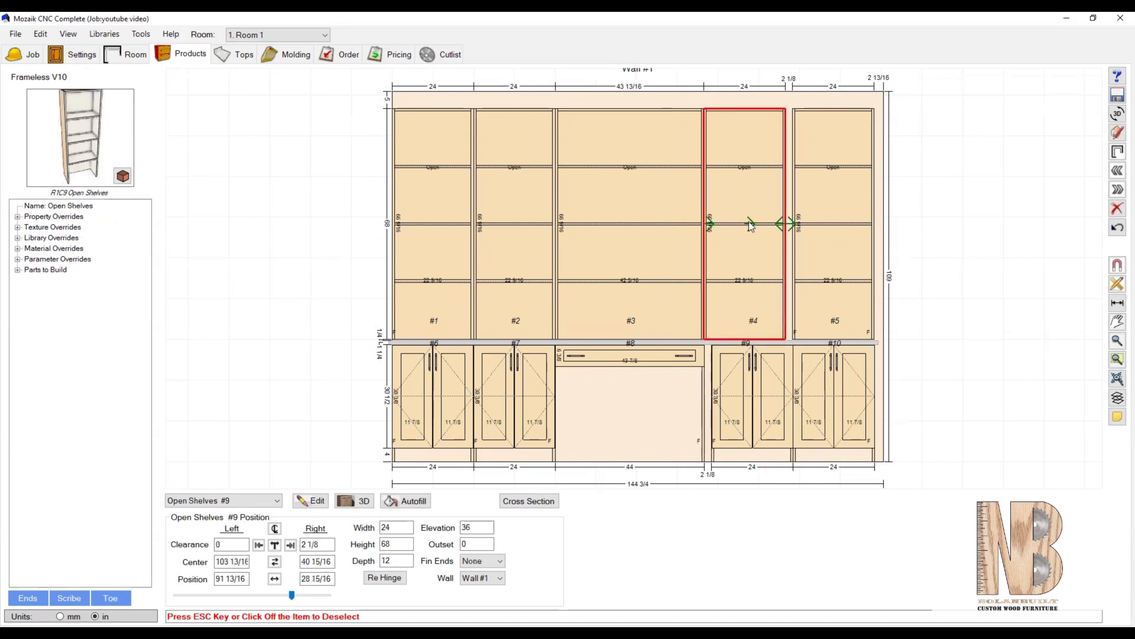
{"action": "left_click_drag", "start_coordinate": [749, 226], "coordinate": [753, 223]}
Shift open shelves #8, #7 and #6 right against their neighbours, leaving 2 1/8 in at the wall's left end
{"action": "left_click", "coordinate": [656, 238]}
{"action": "left_click_drag", "start_coordinate": [630, 225], "coordinate": [633, 223]}
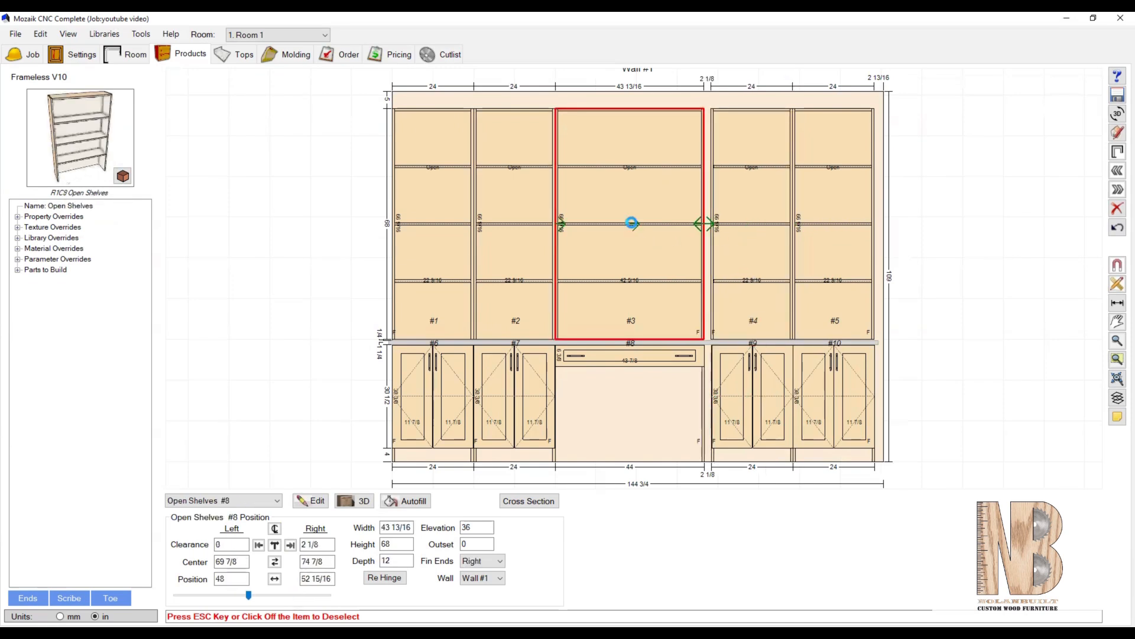
{"action": "left_click", "coordinate": [518, 231]}
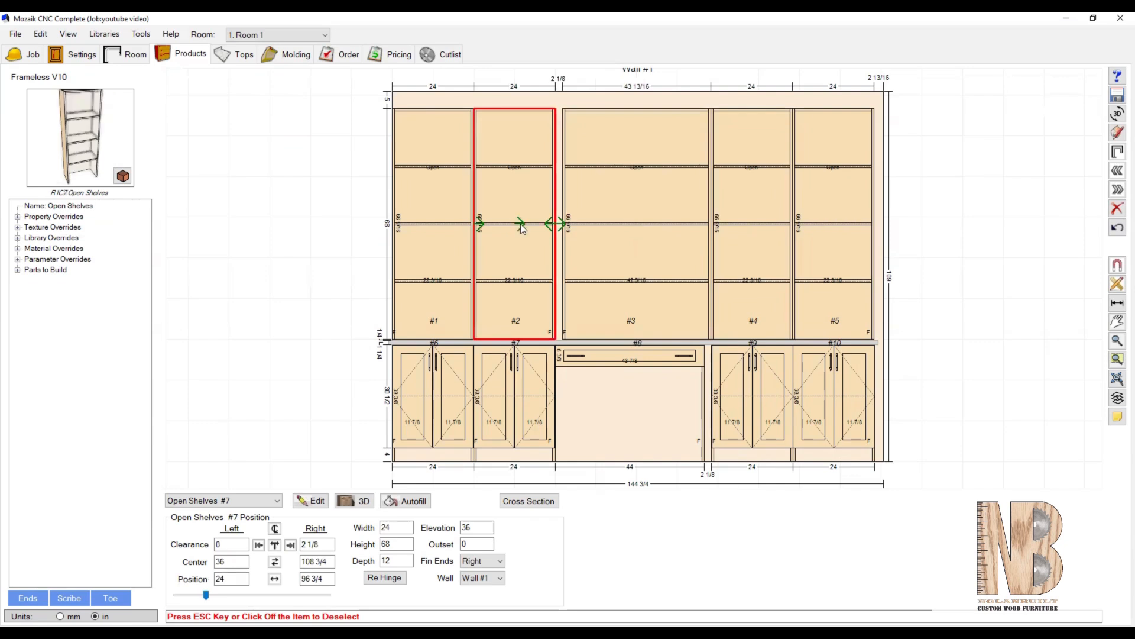
{"action": "left_click_drag", "start_coordinate": [519, 224], "coordinate": [522, 224]}
{"action": "left_click", "coordinate": [440, 216]}
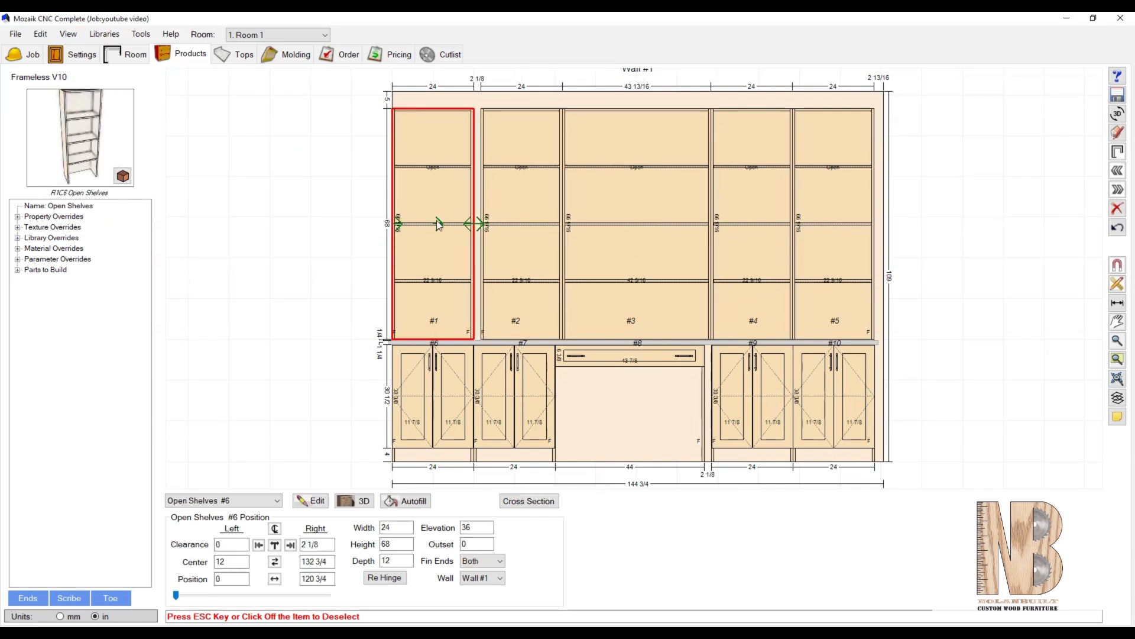
{"action": "left_click_drag", "start_coordinate": [436, 223], "coordinate": [445, 222]}
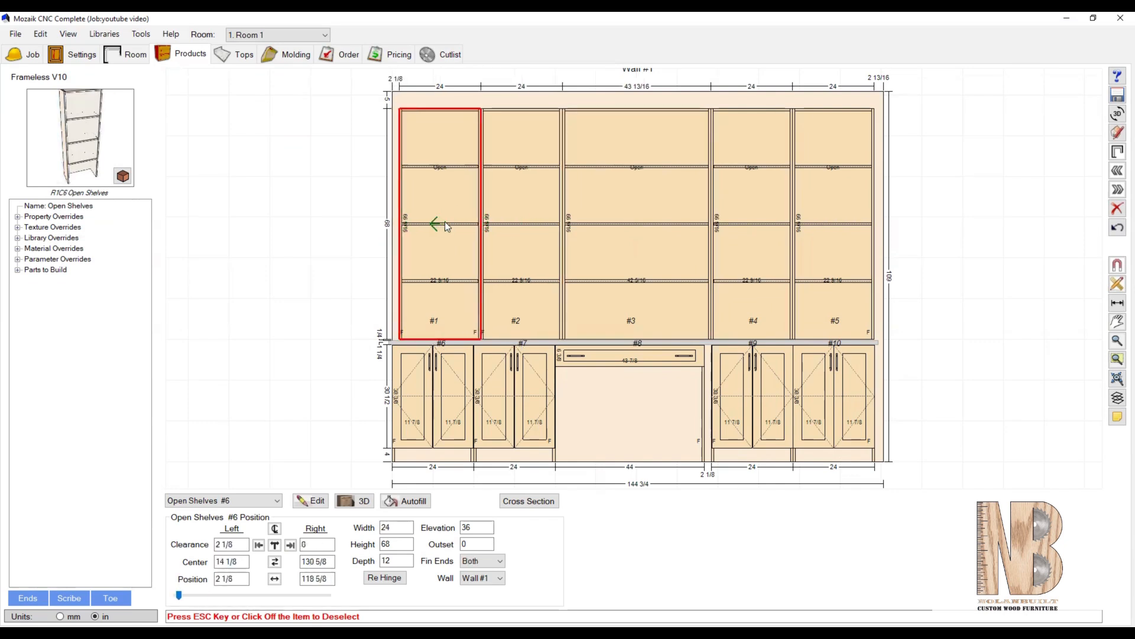
Shift the desk drawer and base cabinets #2 and #1 right against their neighbours, leaving 2 1/8 in at the wall's left end
{"action": "left_click", "coordinate": [594, 366]}
{"action": "left_click_drag", "start_coordinate": [634, 395], "coordinate": [636, 395]}
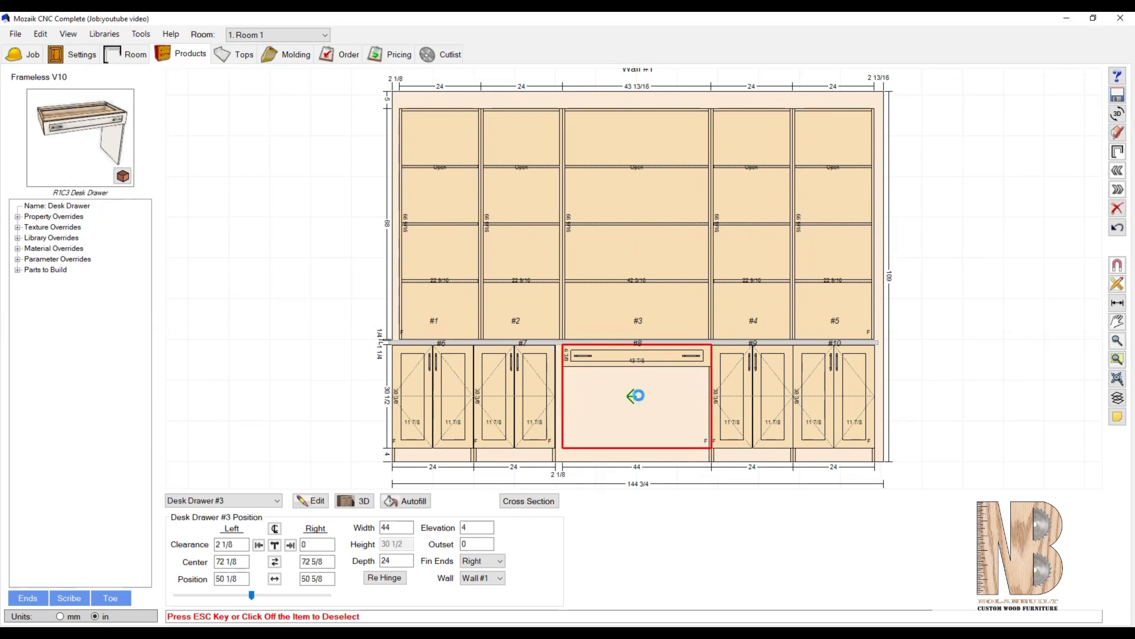
{"action": "left_click", "coordinate": [519, 402]}
{"action": "left_click_drag", "start_coordinate": [519, 402], "coordinate": [525, 402]}
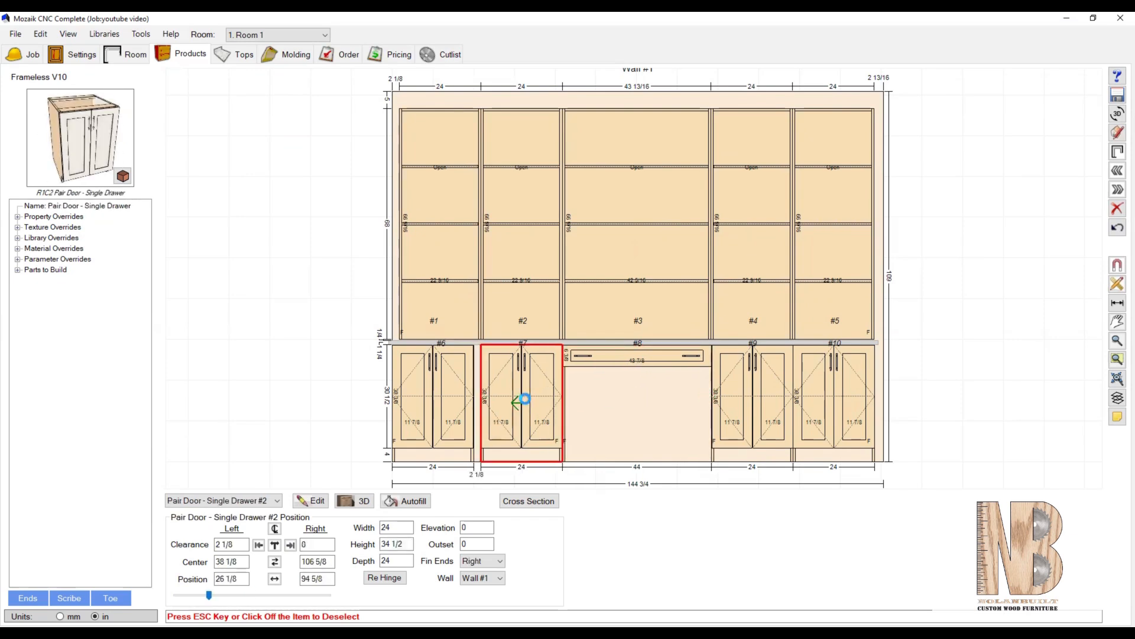
{"action": "left_click", "coordinate": [448, 398]}
{"action": "left_click_drag", "start_coordinate": [437, 400], "coordinate": [444, 401]}
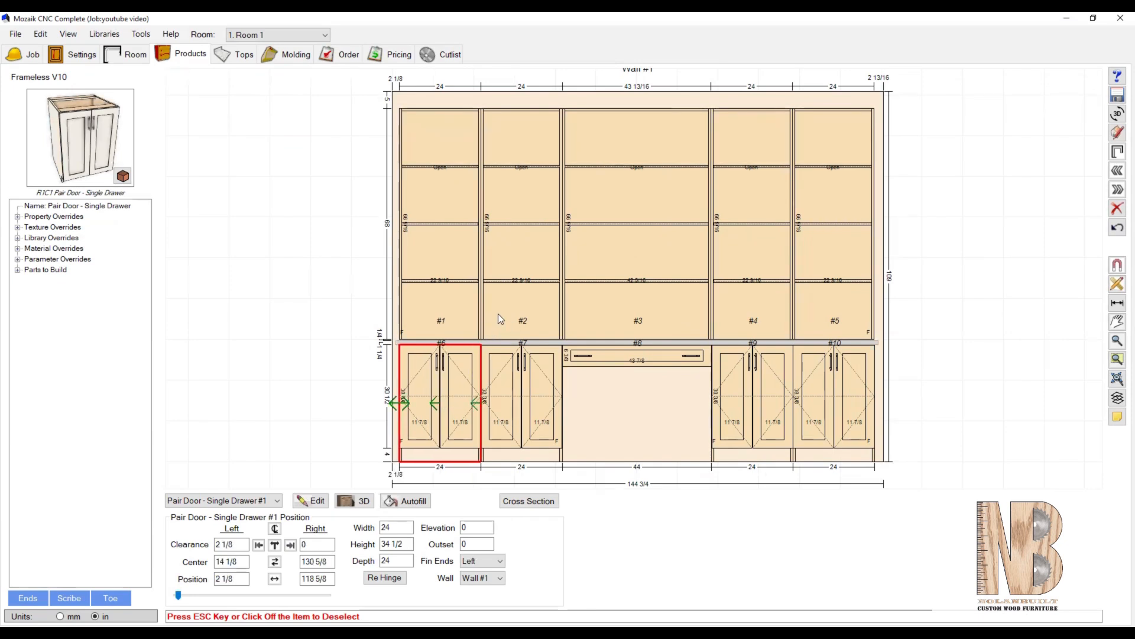
{"action": "left_click", "coordinate": [355, 340]}
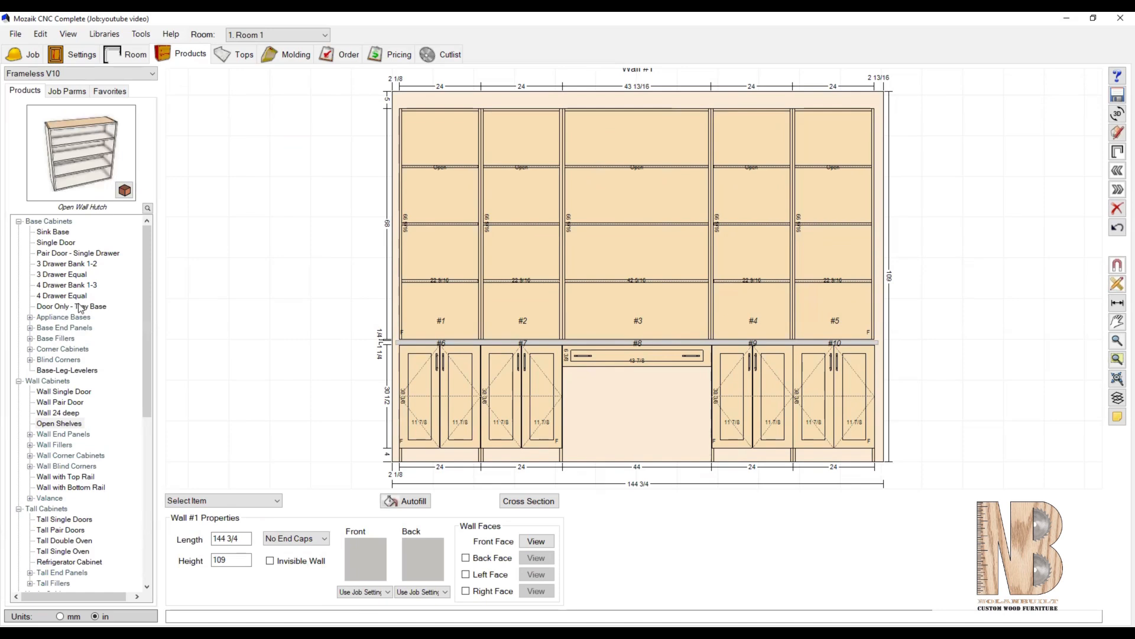
Place BF3 base fillers in the gaps at both ends of the base cabinet run
{"action": "left_click", "coordinate": [53, 338]}
{"action": "left_click", "coordinate": [30, 339]}
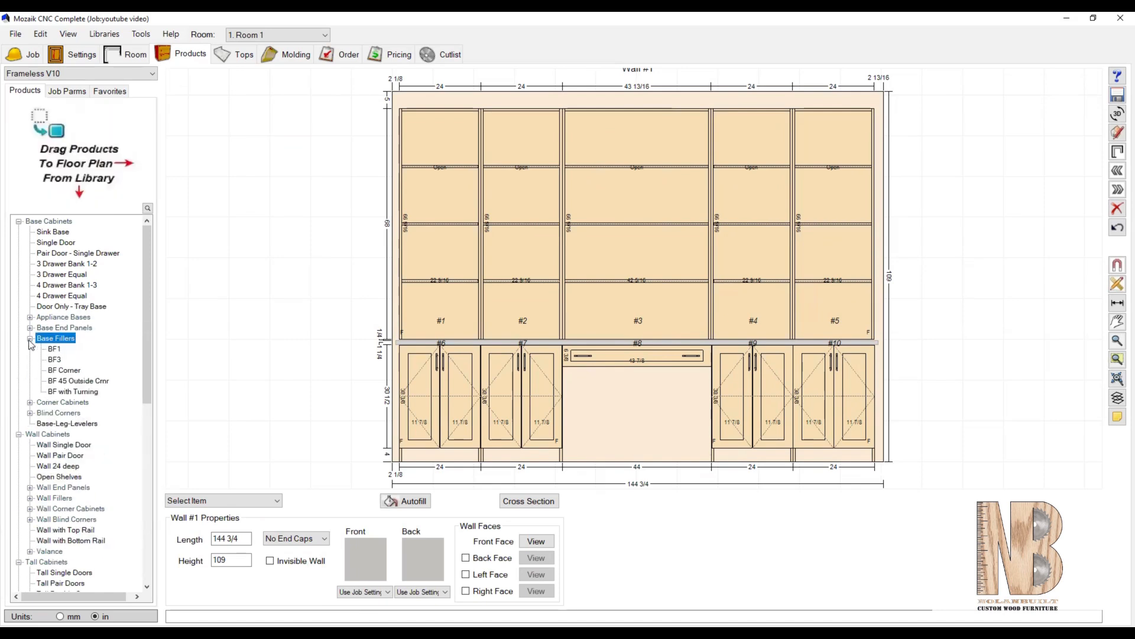
{"action": "left_click", "coordinate": [53, 360]}
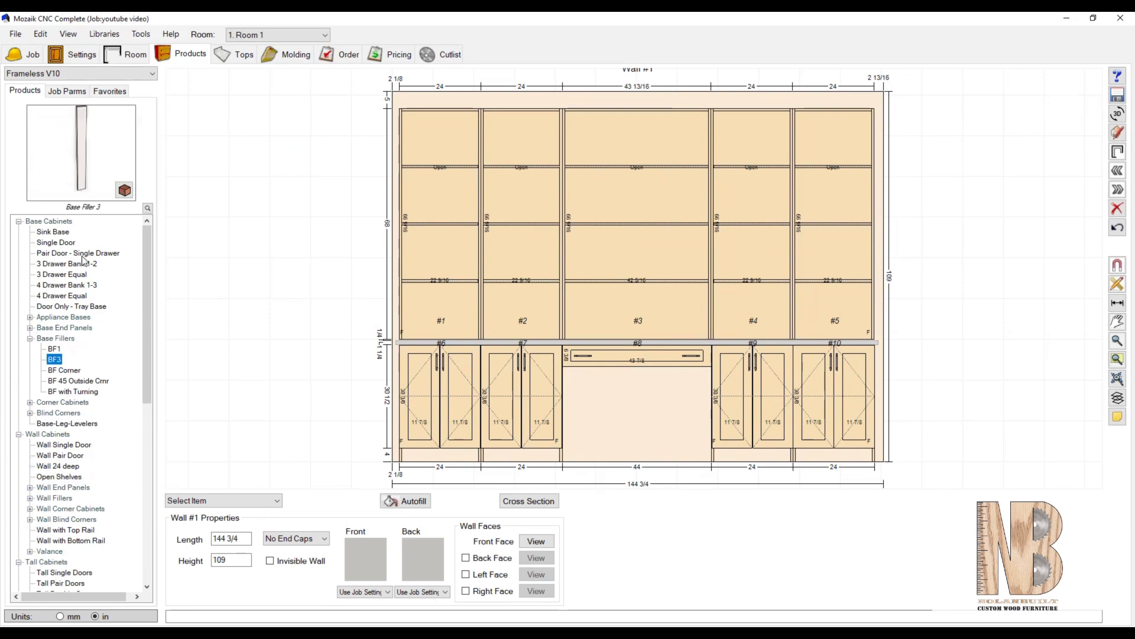
{"action": "left_click_drag", "start_coordinate": [58, 363], "coordinate": [397, 404]}
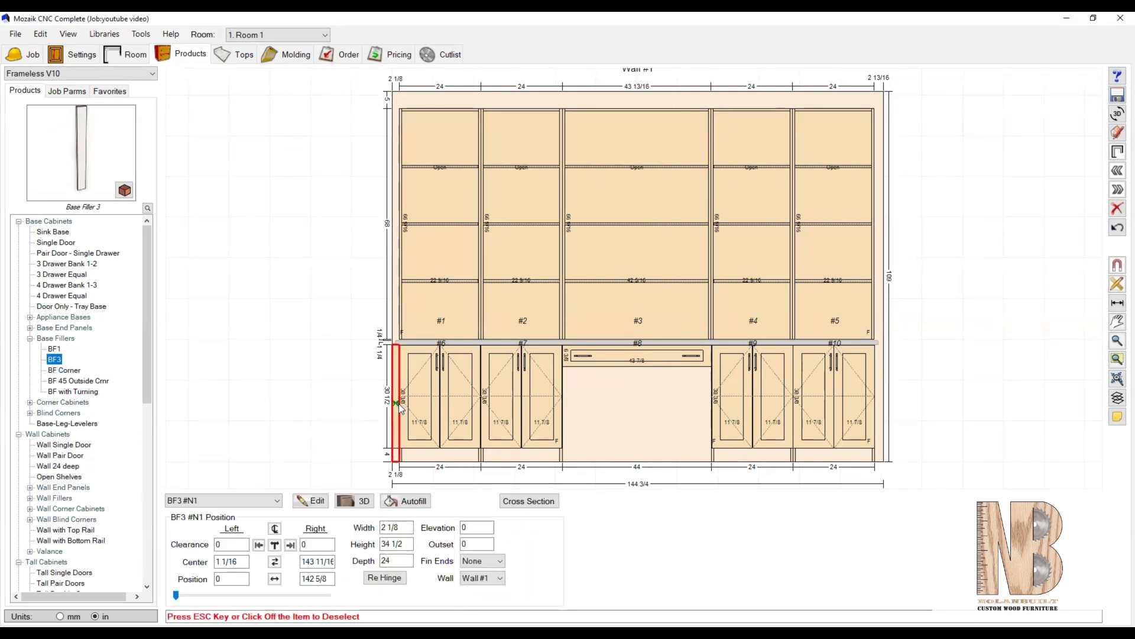
{"action": "left_click_drag", "start_coordinate": [55, 363], "coordinate": [879, 380]}
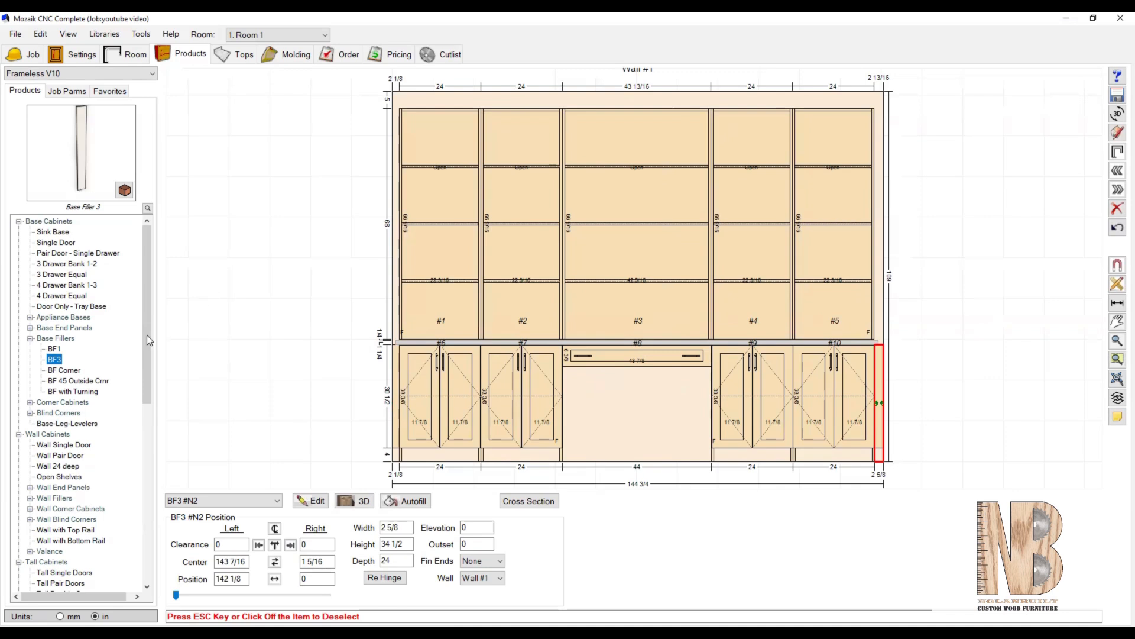
Place a Wall Filler in the gap beside the leftmost open shelves, with height 68 in and elevation 36 in
{"action": "scroll", "coordinate": [95, 377], "scroll_direction": "down", "scroll_amount": 2}
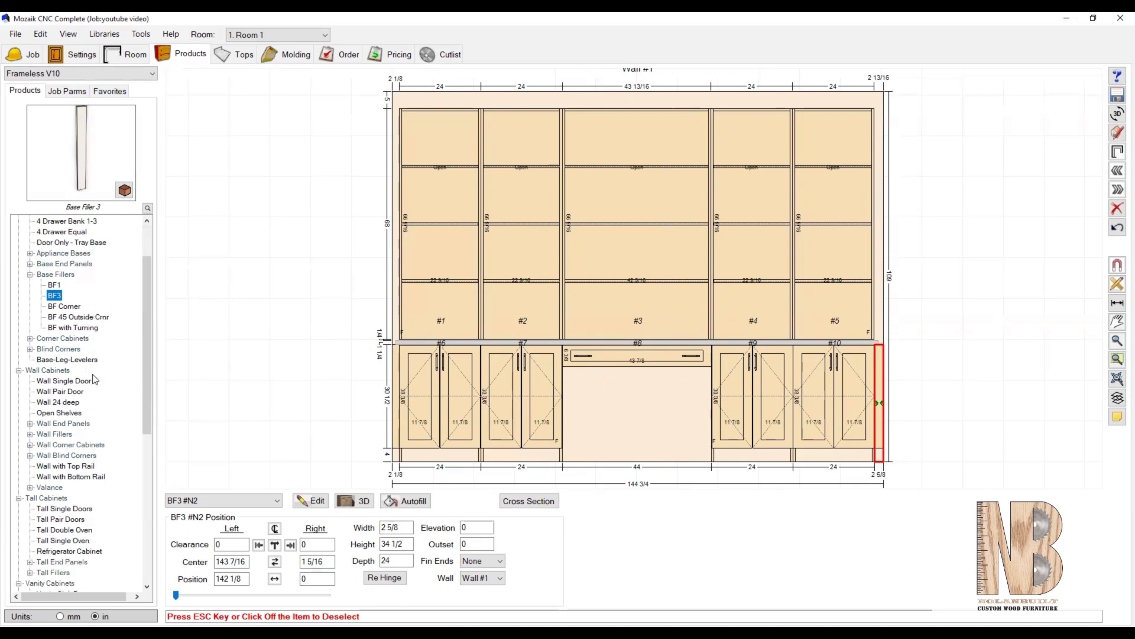
{"action": "scroll", "coordinate": [93, 378], "scroll_direction": "down", "scroll_amount": 1}
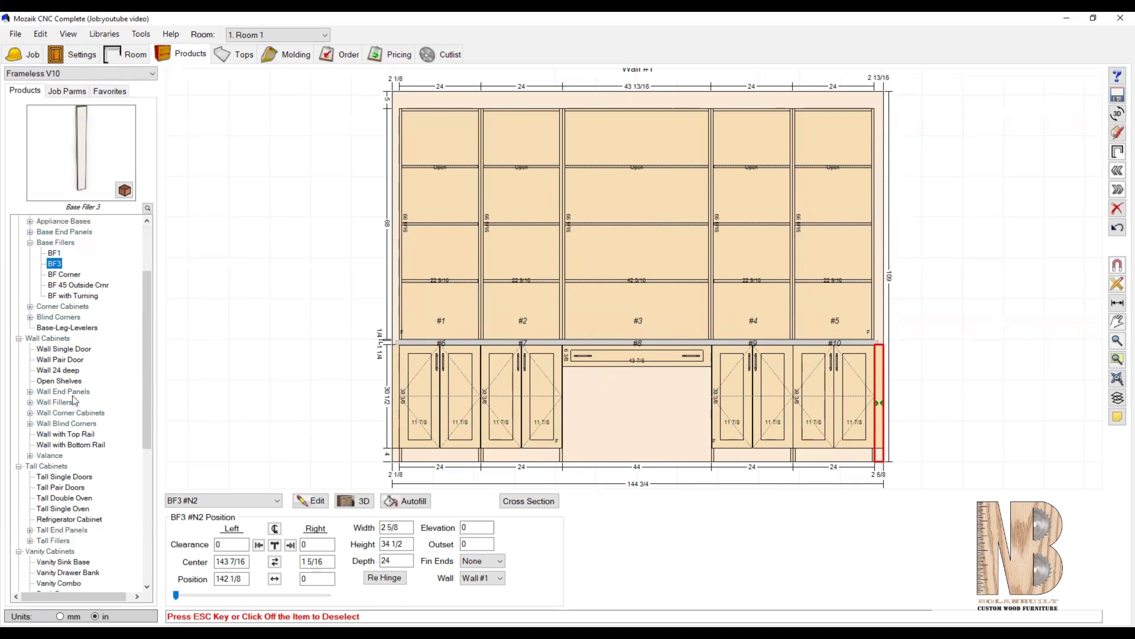
{"action": "left_click", "coordinate": [31, 402]}
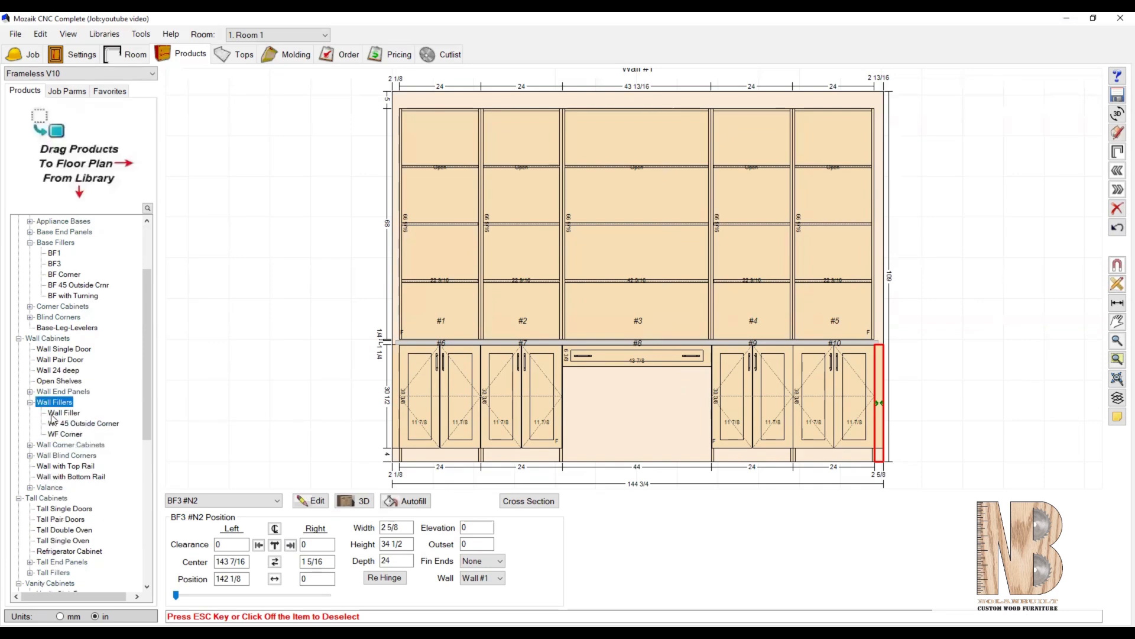
{"action": "left_click", "coordinate": [61, 413]}
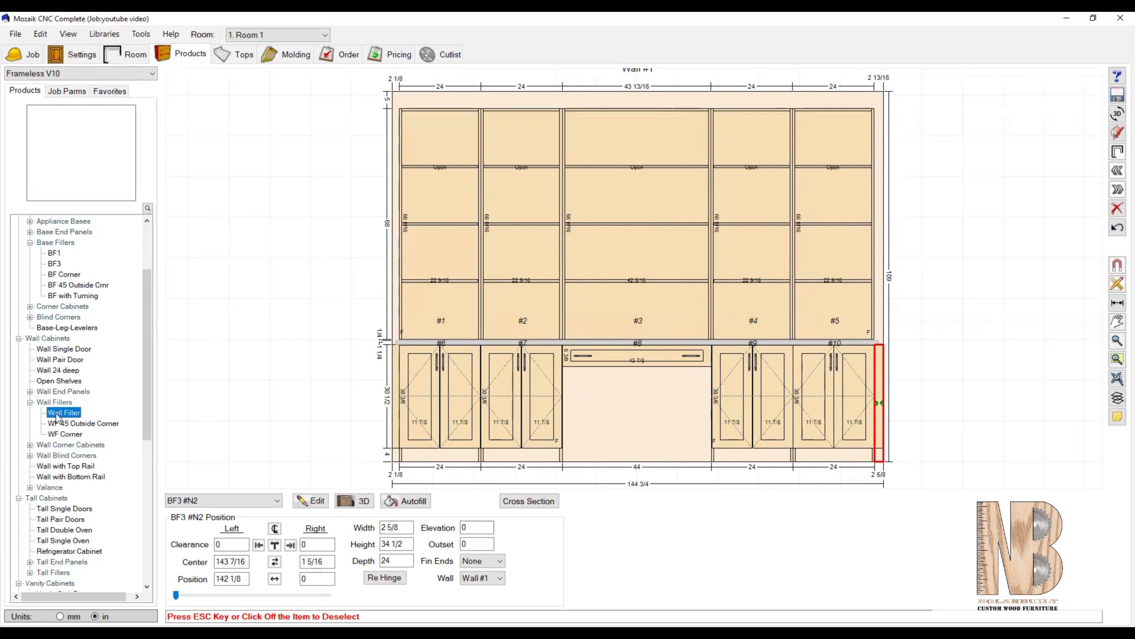
{"action": "left_click", "coordinate": [400, 260]}
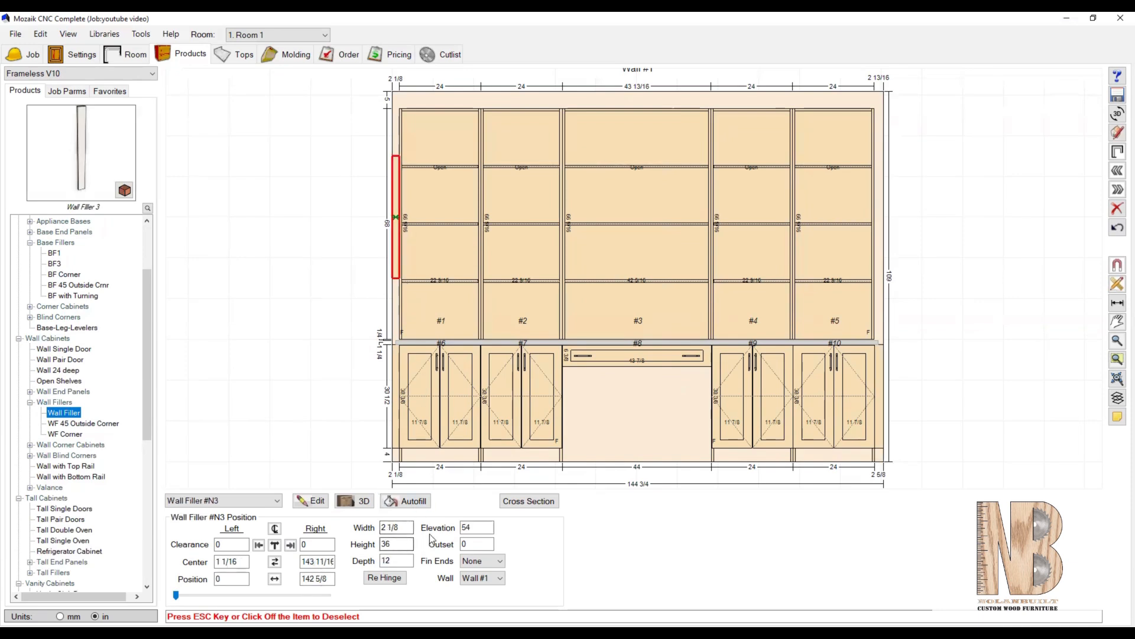
{"action": "double_click", "coordinate": [378, 544]}
{"action": "key", "text": "Return"}
{"action": "double_click", "coordinate": [473, 526]}
{"action": "type", "text": "36"}
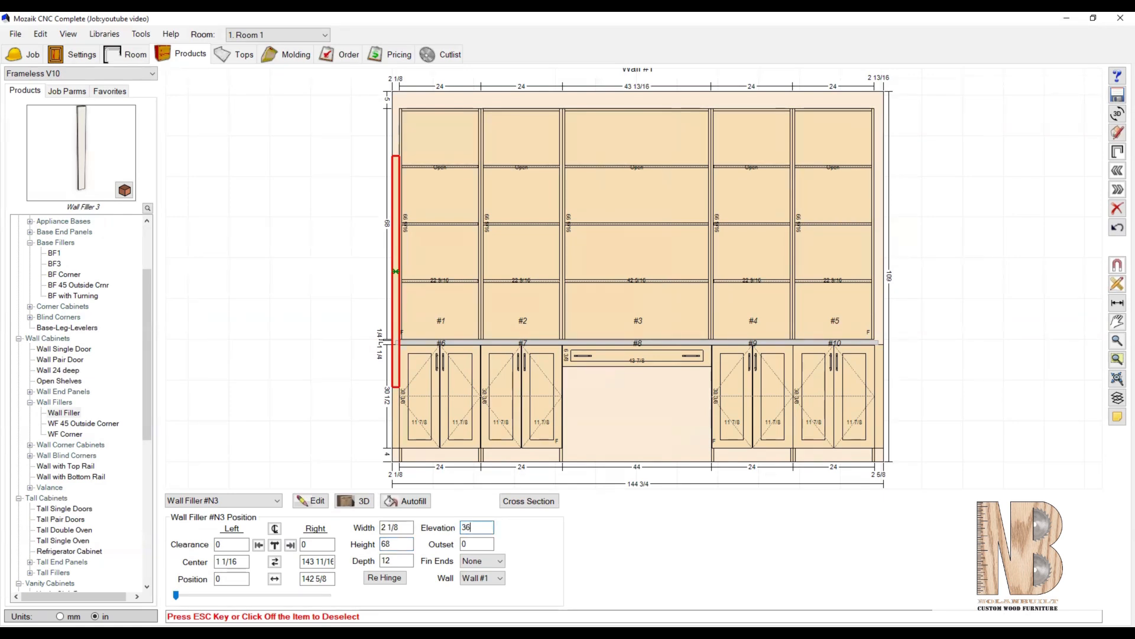
{"action": "key", "text": "Return"}
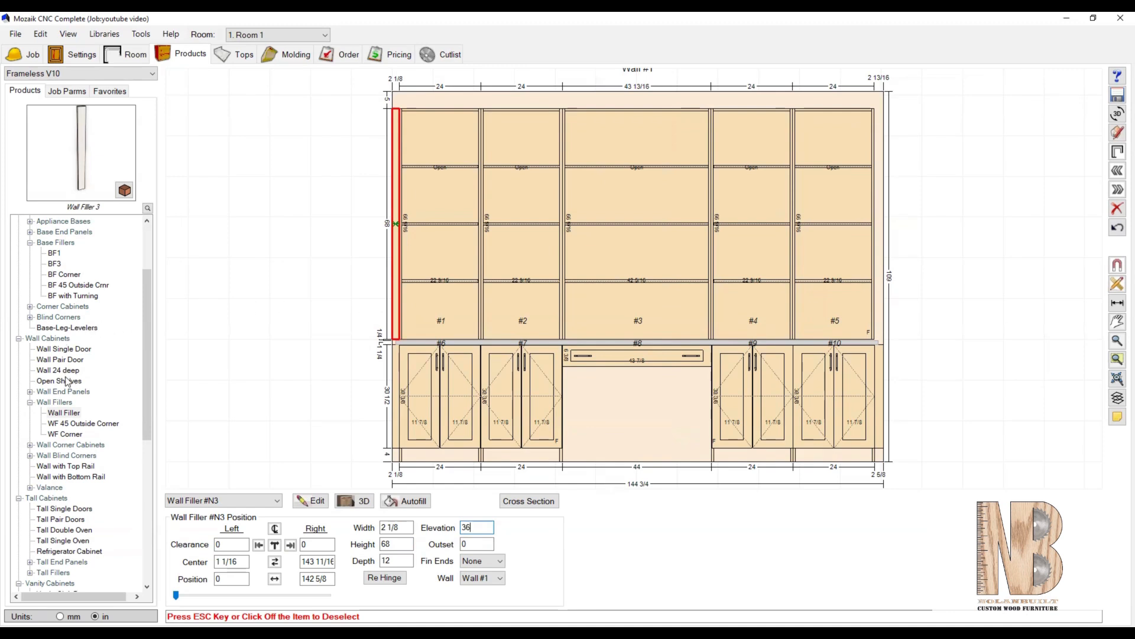
Place a Wall Filler in the gap beside the rightmost open shelves, with height 68 in and elevation 36 in
{"action": "left_click", "coordinate": [67, 414]}
{"action": "left_click", "coordinate": [878, 255]}
{"action": "double_click", "coordinate": [388, 543]}
{"action": "type", "text": "6"}
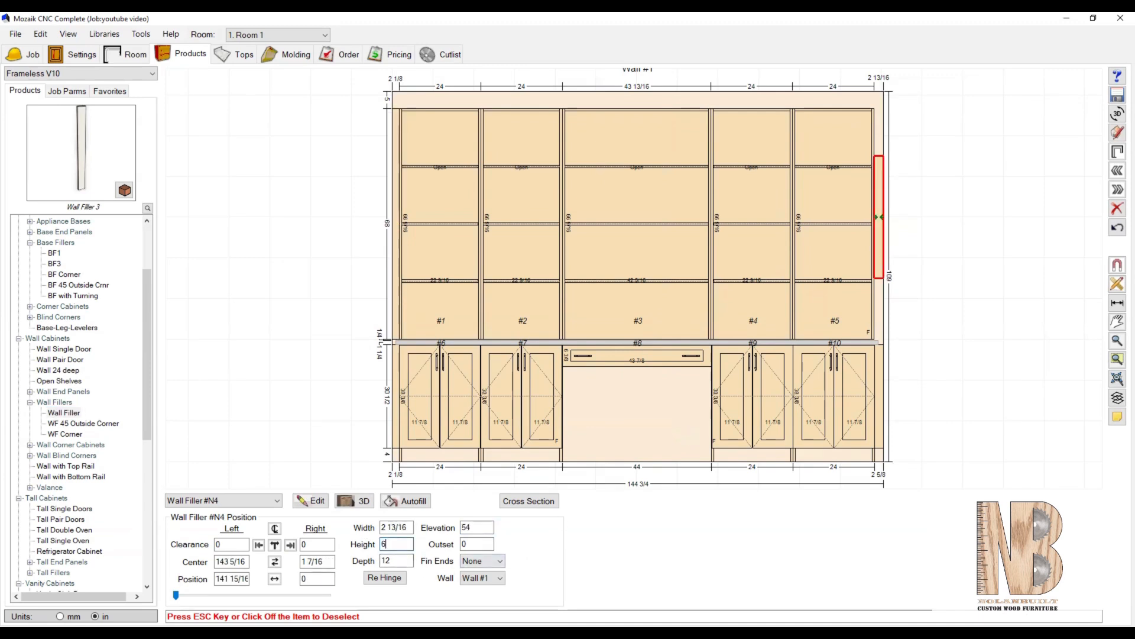
{"action": "double_click", "coordinate": [456, 525]}
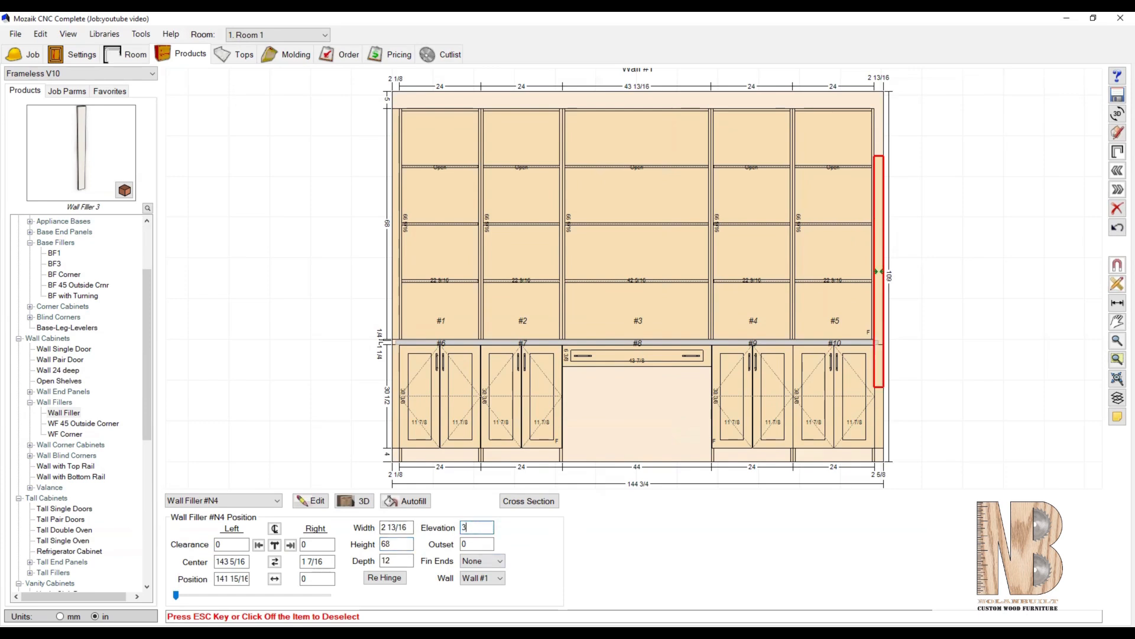
{"action": "type", "text": "36"}
{"action": "key", "text": "Return"}
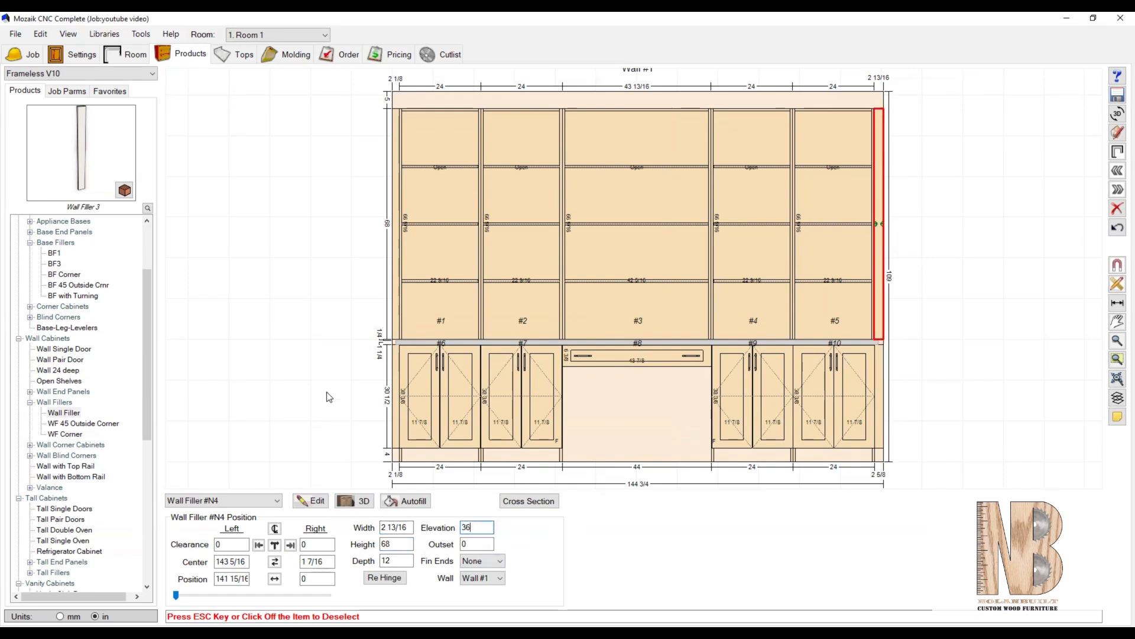
{"action": "left_click", "coordinate": [322, 313]}
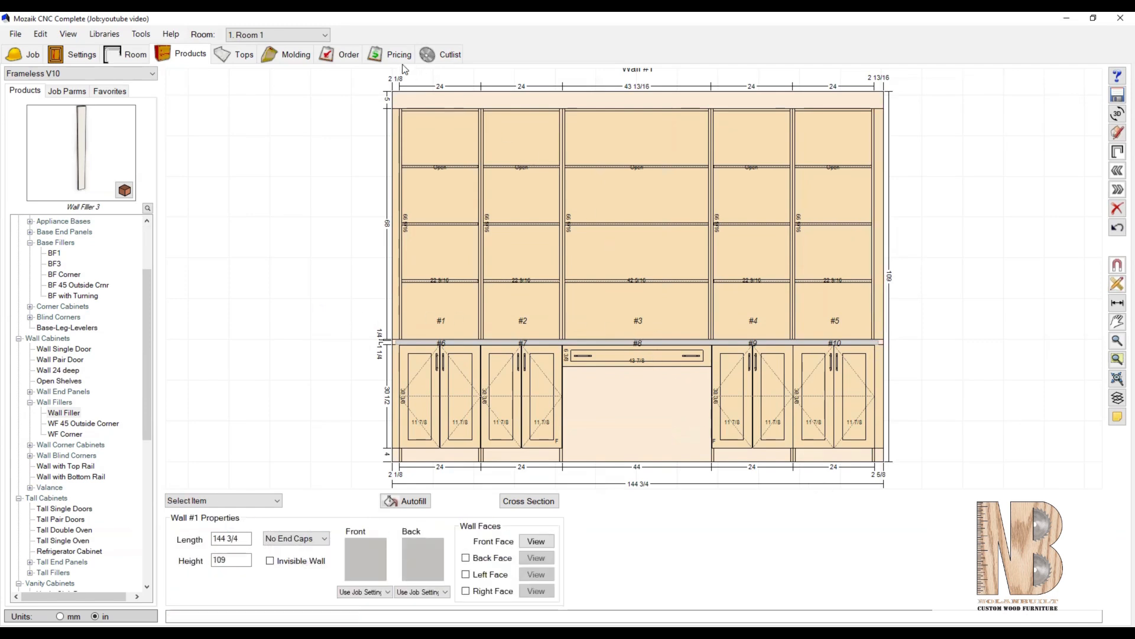
Add automatic crown molding to the wall cabinet tops using the Crown library's Cr426 profile
{"action": "left_click", "coordinate": [302, 54]}
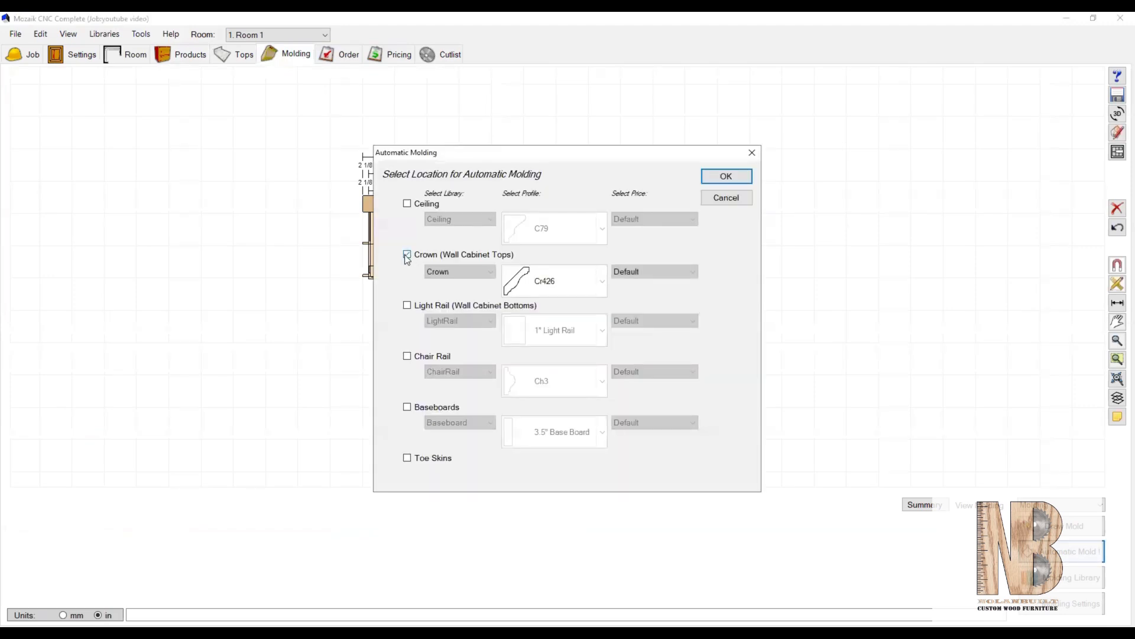
{"action": "left_click", "coordinate": [407, 256]}
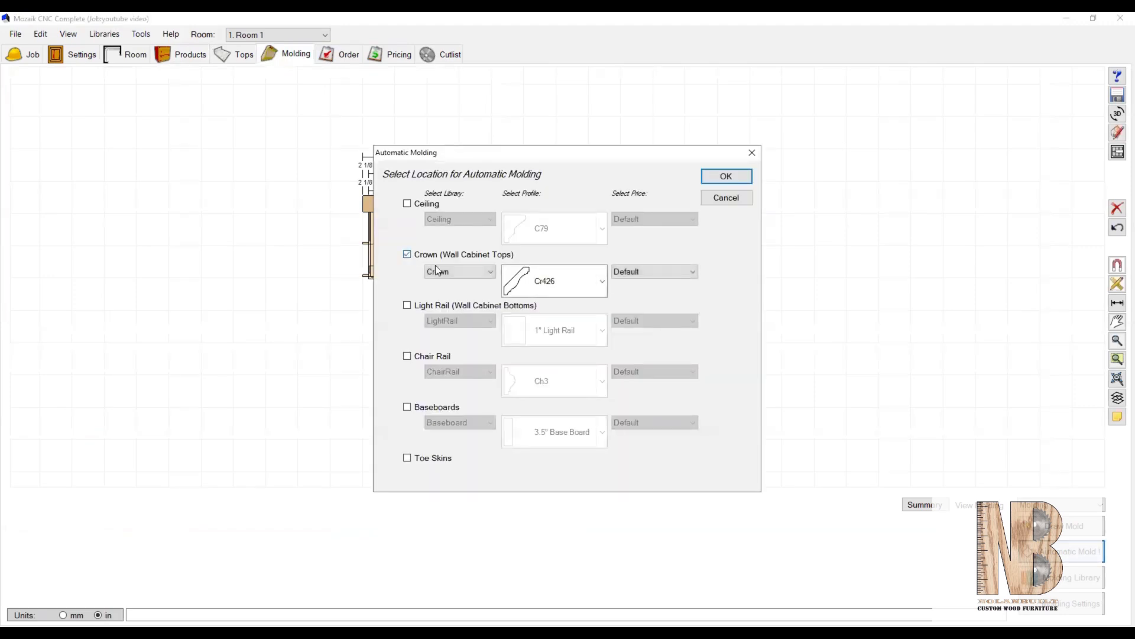
{"action": "left_click", "coordinate": [727, 177]}
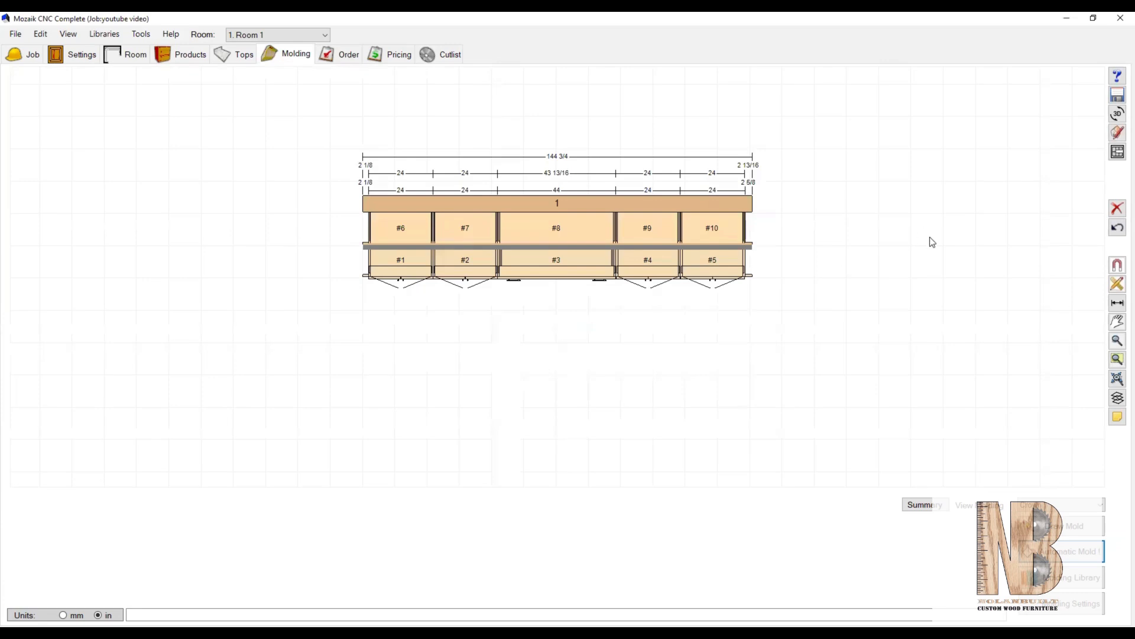
Inspect the crown molding in the 3D room view and in the wall's elevation
{"action": "left_click", "coordinate": [1117, 114]}
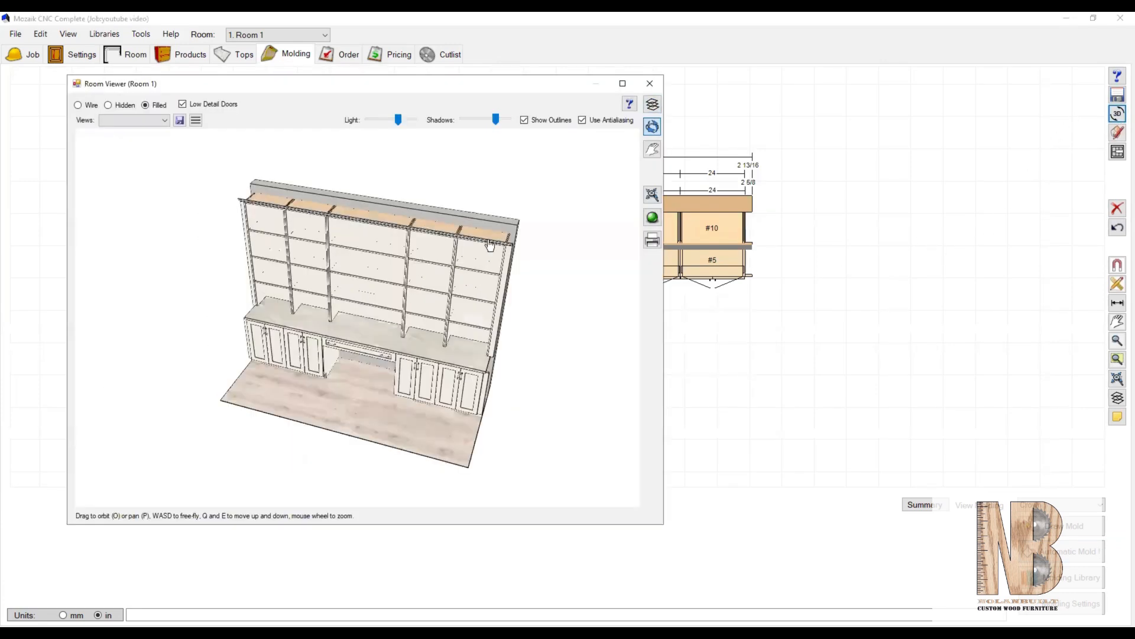
{"action": "mouse_move", "coordinate": [489, 252]}
{"action": "left_mouse_down"}
{"action": "mouse_move", "coordinate": [514, 250]}
{"action": "mouse_move", "coordinate": [454, 267]}
{"action": "mouse_move", "coordinate": [432, 258]}
{"action": "mouse_move", "coordinate": [507, 253]}
{"action": "left_mouse_up"}
{"action": "left_click", "coordinate": [648, 83]}
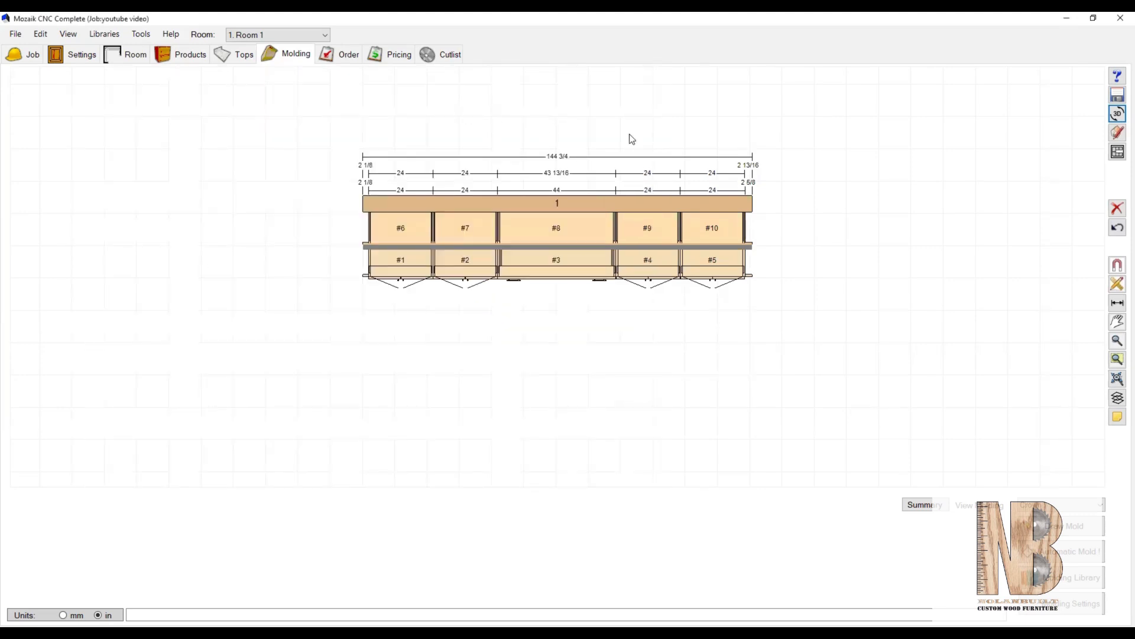
{"action": "left_click", "coordinate": [1117, 152]}
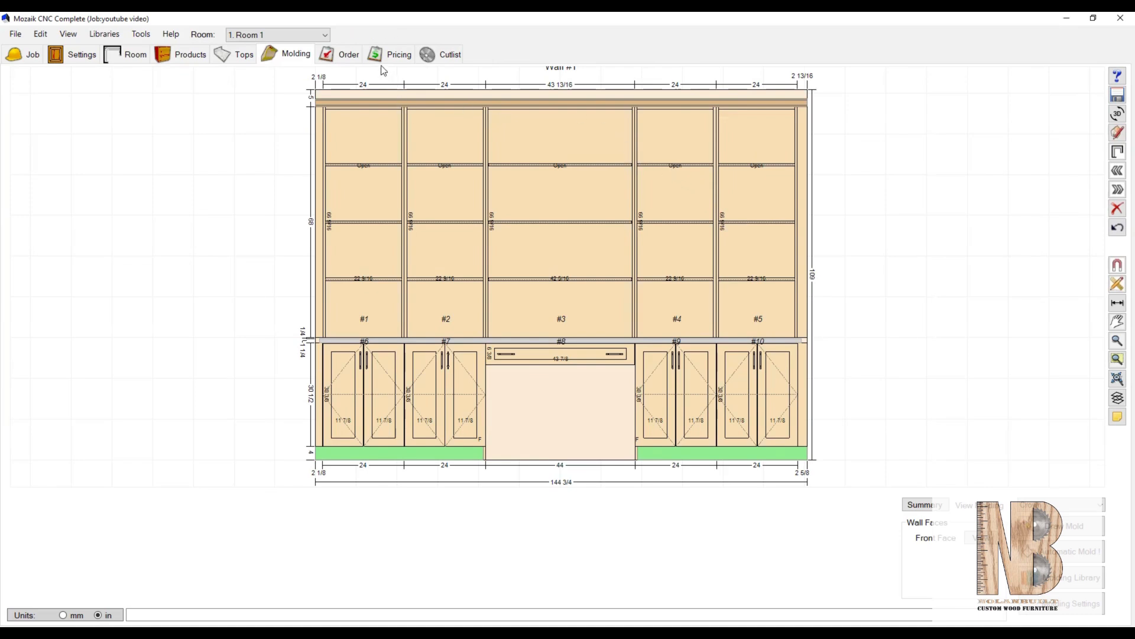
Check the job's cutlist and the materials offered for optimization, leaving without optimizing
{"action": "left_click", "coordinate": [442, 56]}
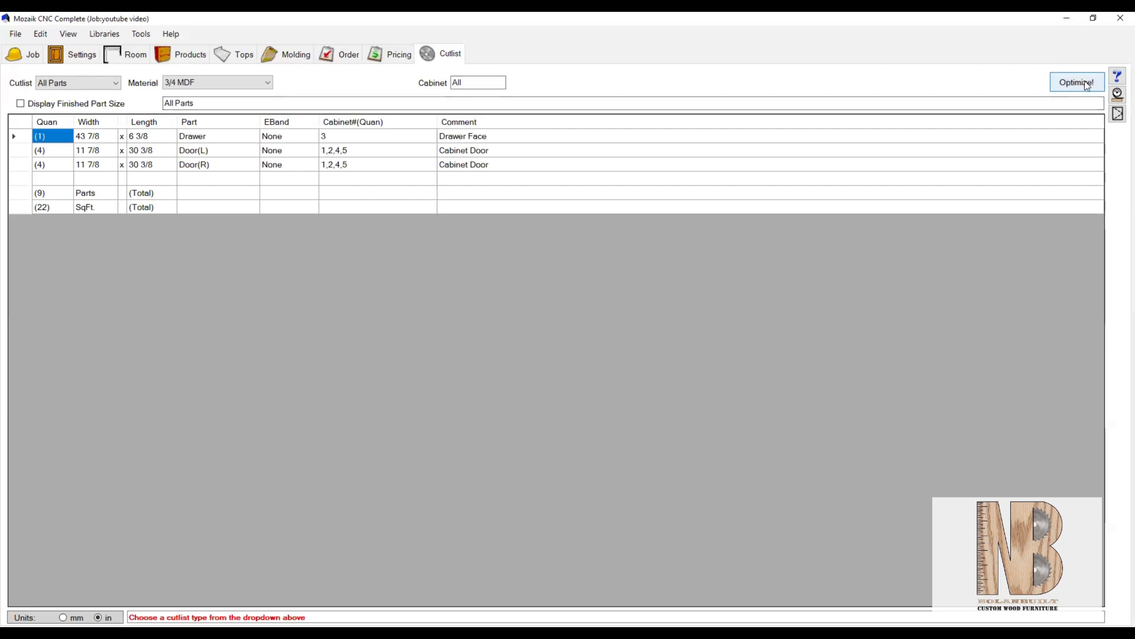
{"action": "left_click", "coordinate": [1086, 86]}
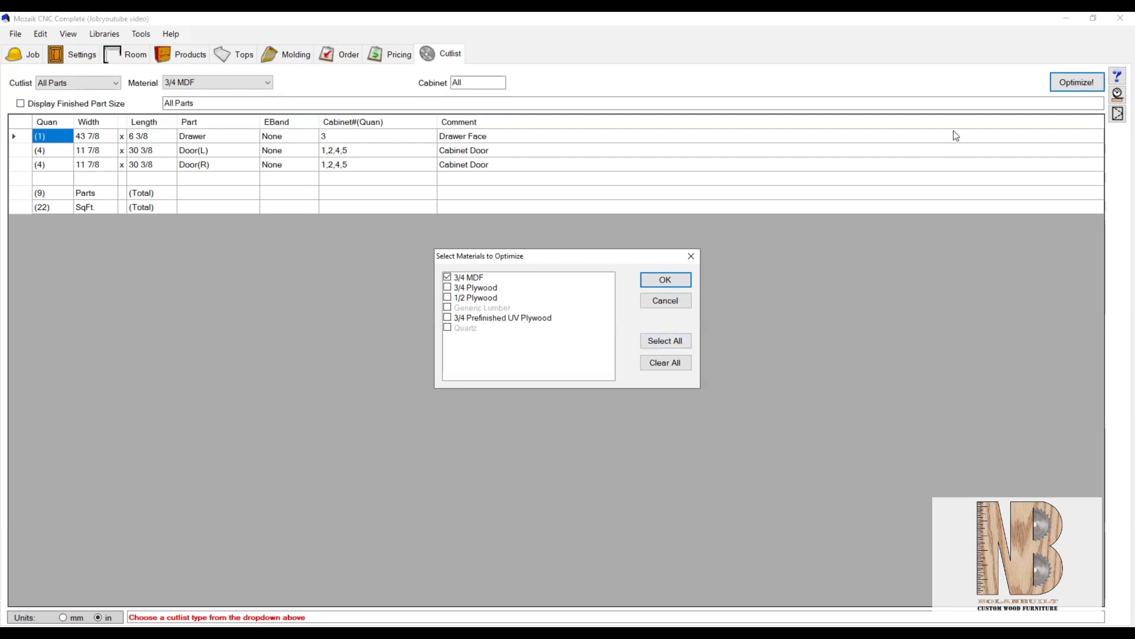
{"action": "left_click", "coordinate": [666, 301]}
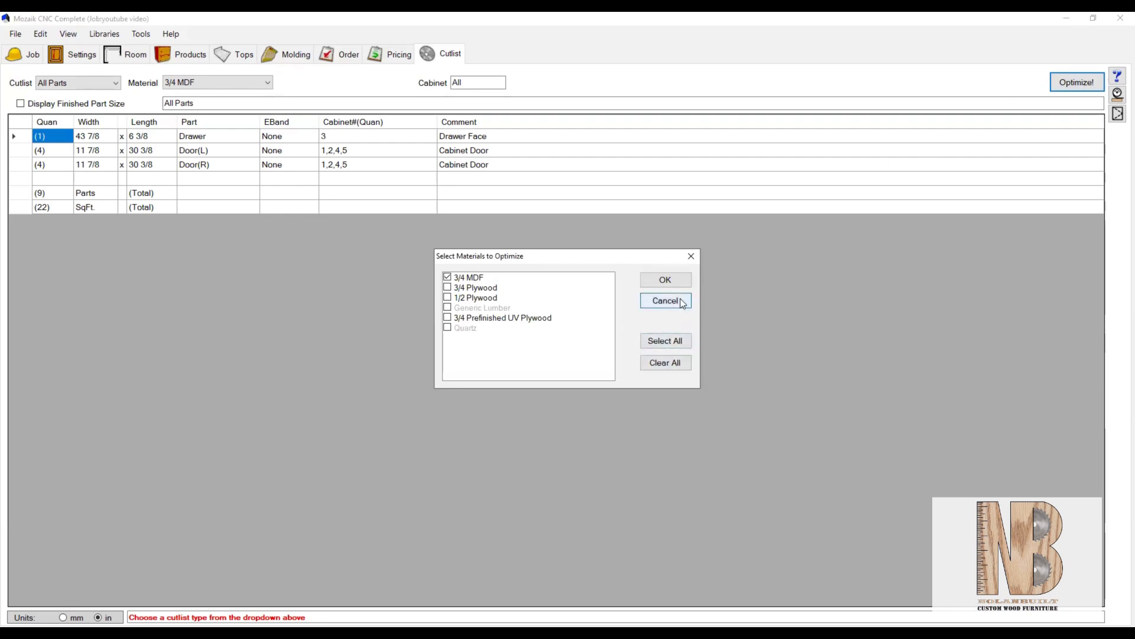
In the room settings, set the drawer boxes to 3-4 Blum CNC 3/8" Blind Dado box and the rollout trays to the 3-4 3/8" Blind Dado type
{"action": "left_click", "coordinate": [76, 55]}
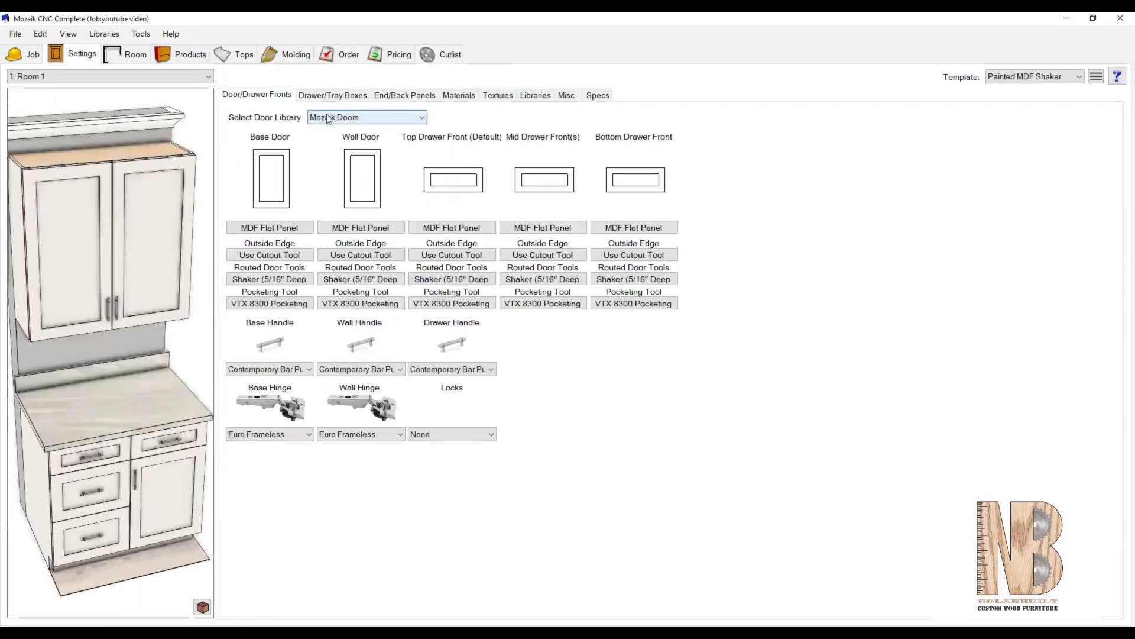
{"action": "left_click", "coordinate": [182, 54]}
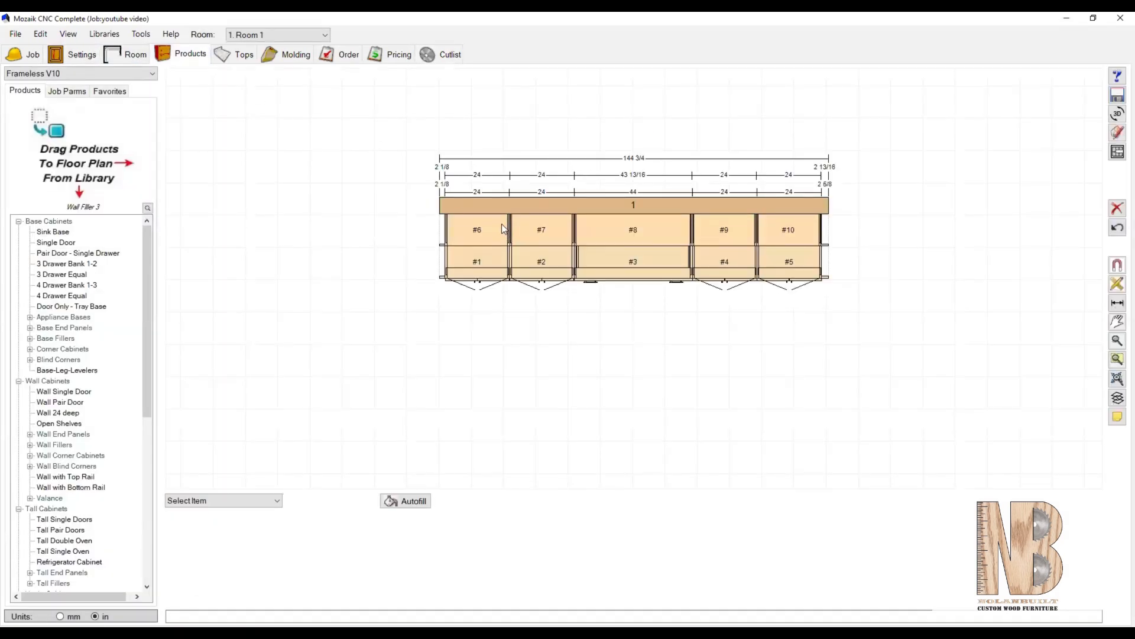
{"action": "left_click", "coordinate": [83, 54]}
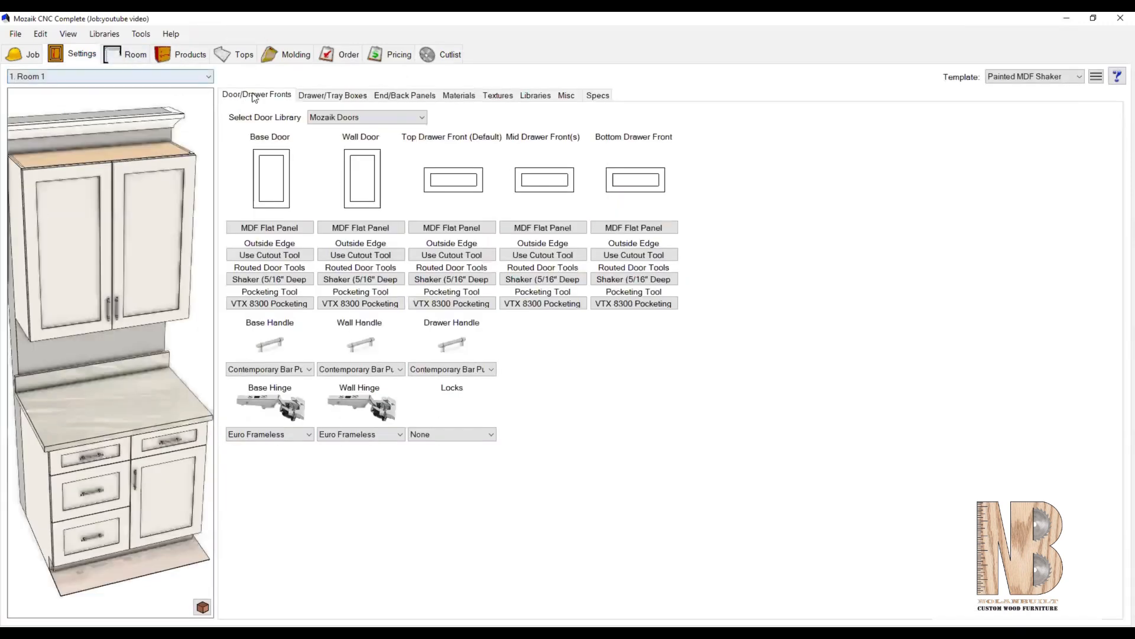
{"action": "left_click", "coordinate": [340, 98]}
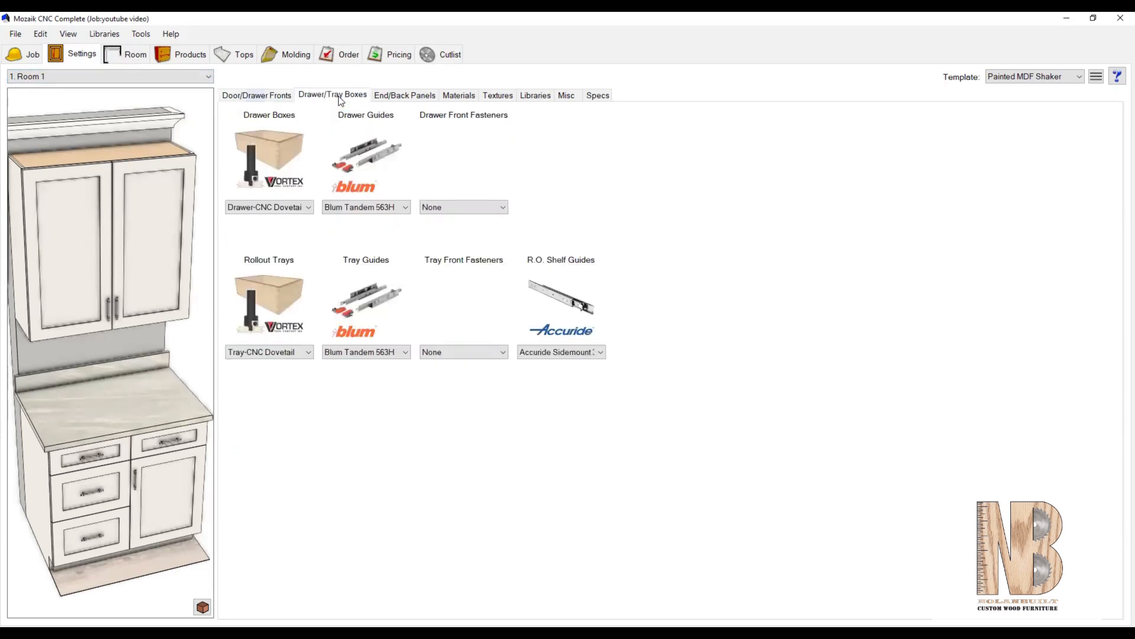
{"action": "left_click", "coordinate": [300, 207]}
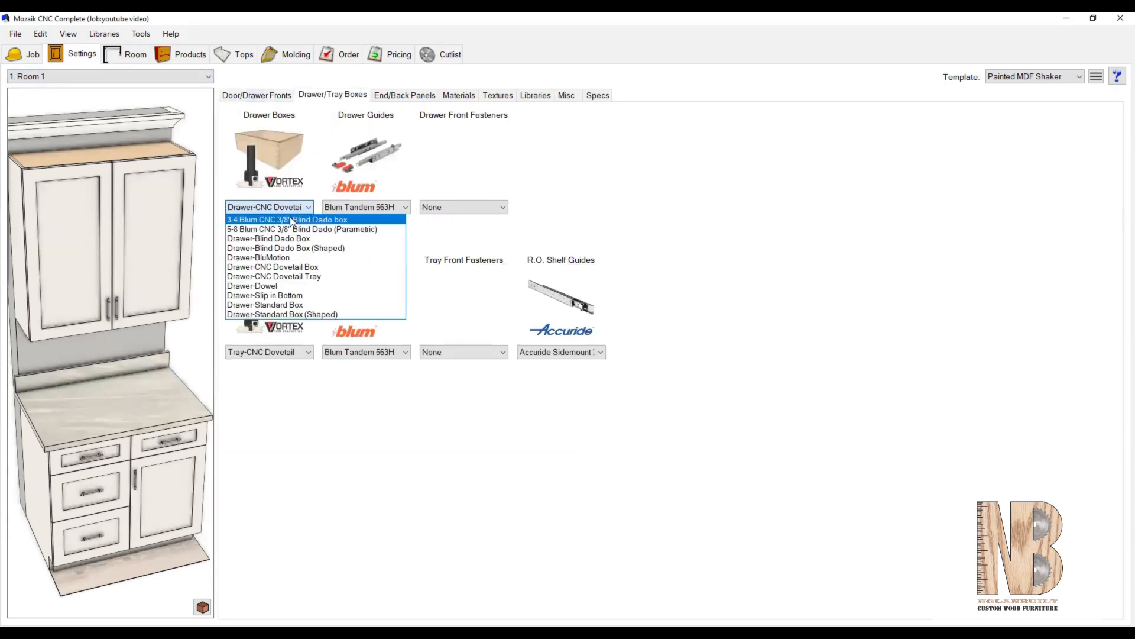
{"action": "left_click", "coordinate": [290, 227]}
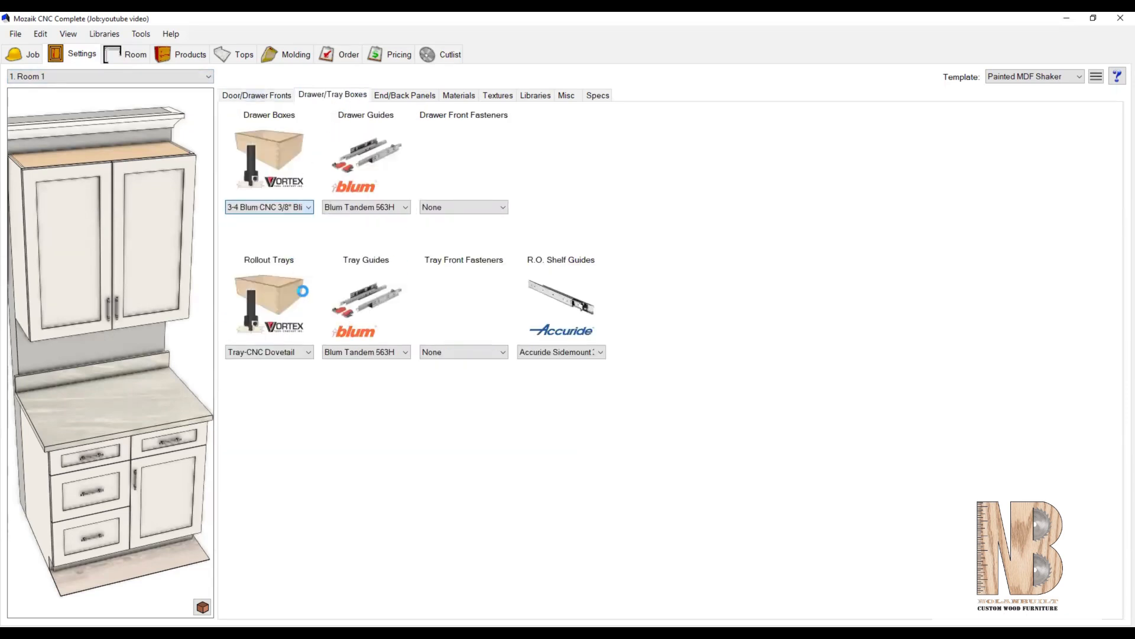
{"action": "left_click", "coordinate": [308, 353]}
{"action": "left_click", "coordinate": [307, 366]}
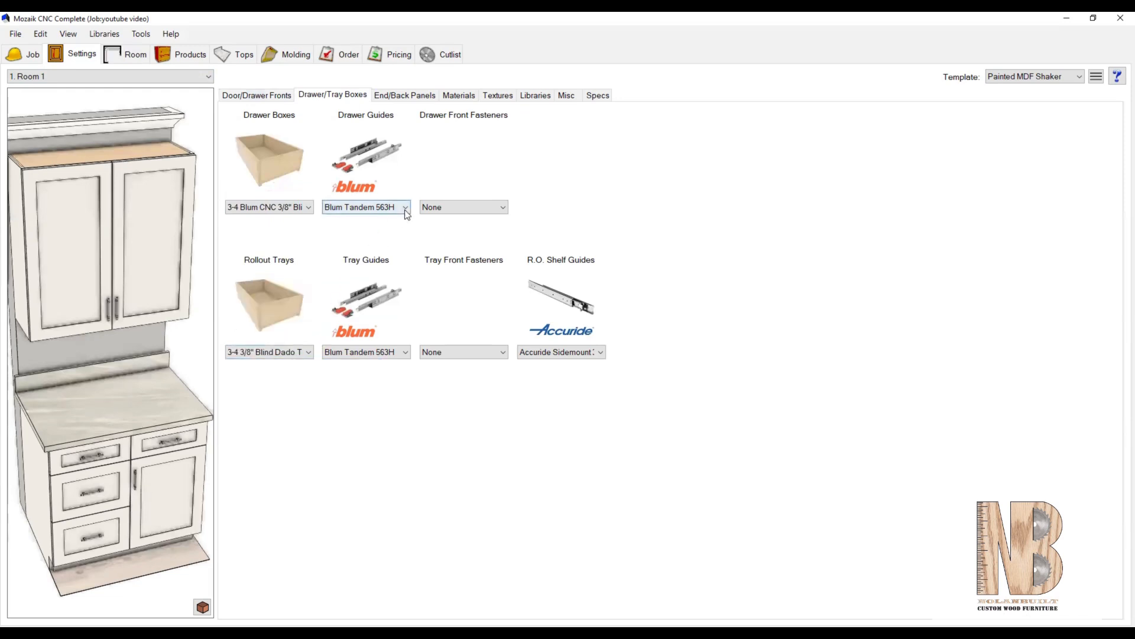
Set the drawer guides, tray guides and rollout shelf guides to Blum Tandem 563F
{"action": "left_click", "coordinate": [402, 210]}
{"action": "scroll", "coordinate": [396, 235], "scroll_direction": "up", "scroll_amount": 2}
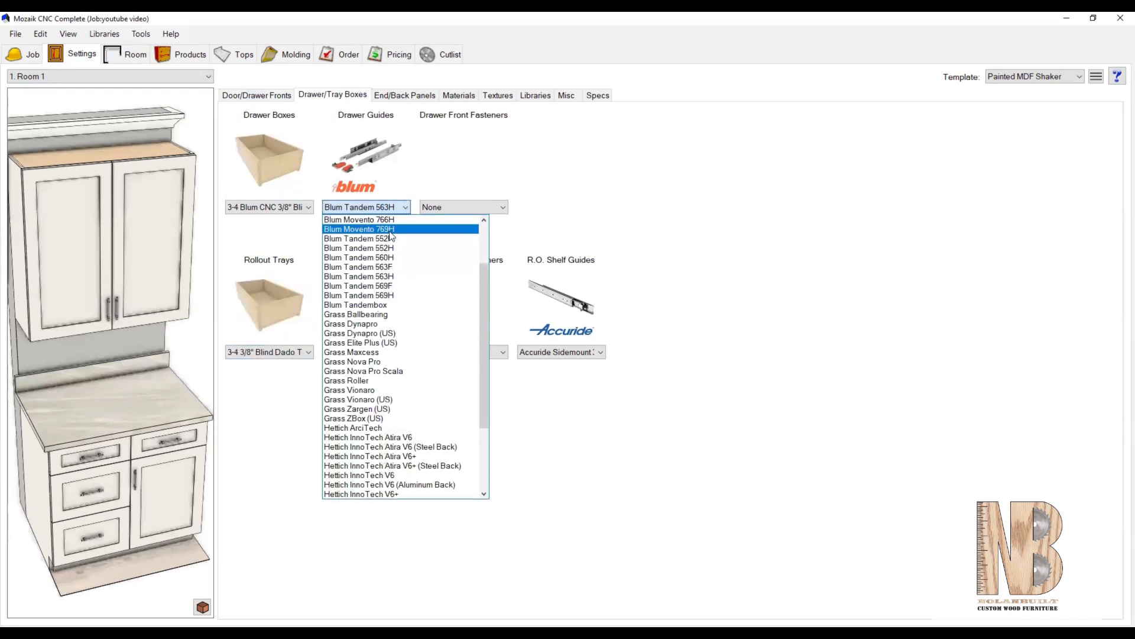
{"action": "left_click", "coordinate": [387, 266]}
{"action": "left_click", "coordinate": [396, 355]}
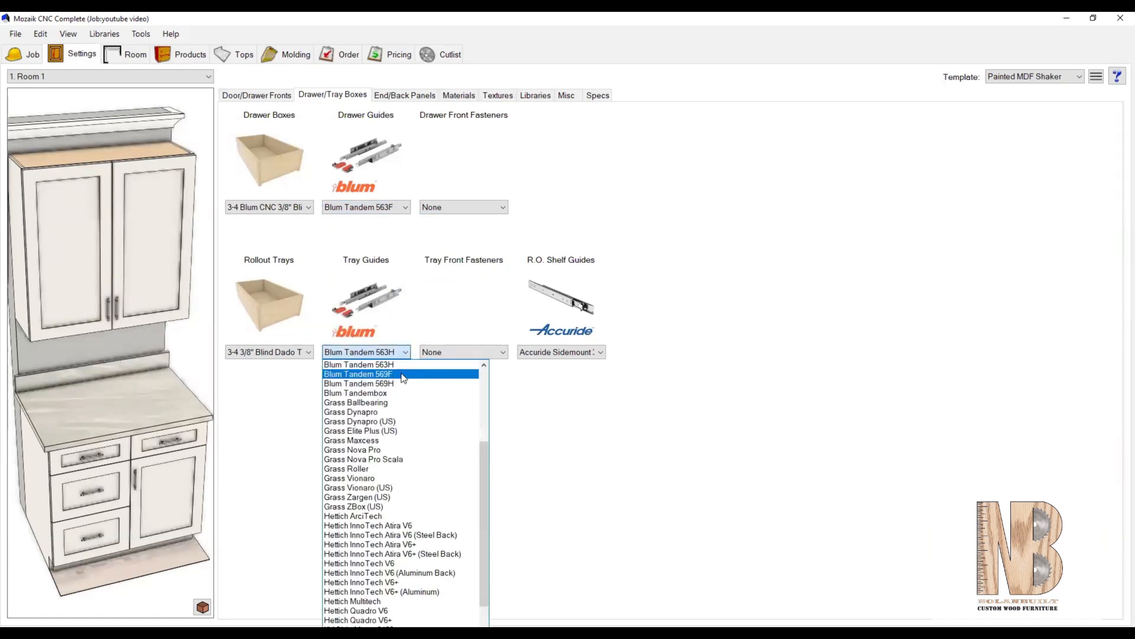
{"action": "scroll", "coordinate": [402, 381], "scroll_direction": "up", "scroll_amount": 2}
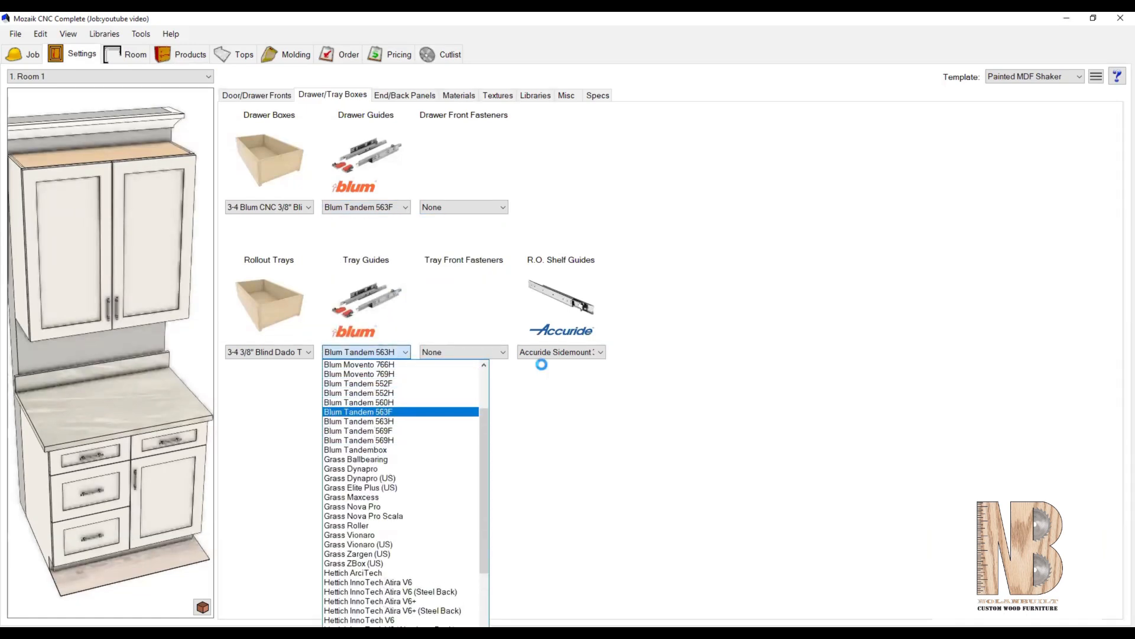
{"action": "left_click", "coordinate": [559, 352]}
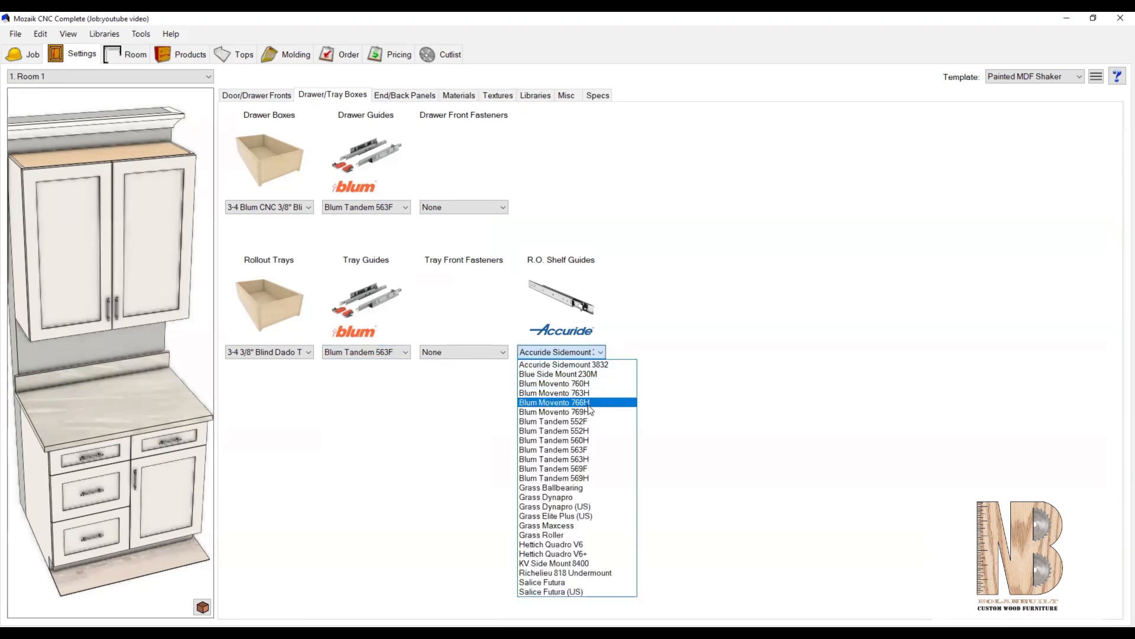
{"action": "left_click", "coordinate": [579, 451]}
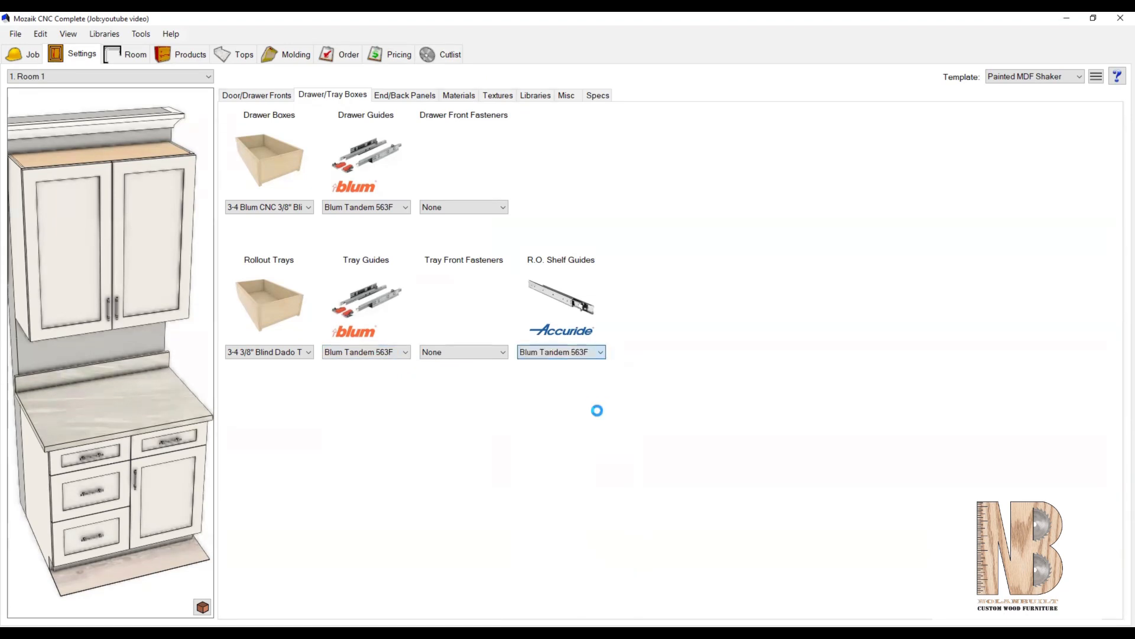
Set the drawer material template to 3-4 Prefin plywood and the cabinet material template to 3-4 Prefin Plywood Cabinet
{"action": "left_click", "coordinate": [397, 95]}
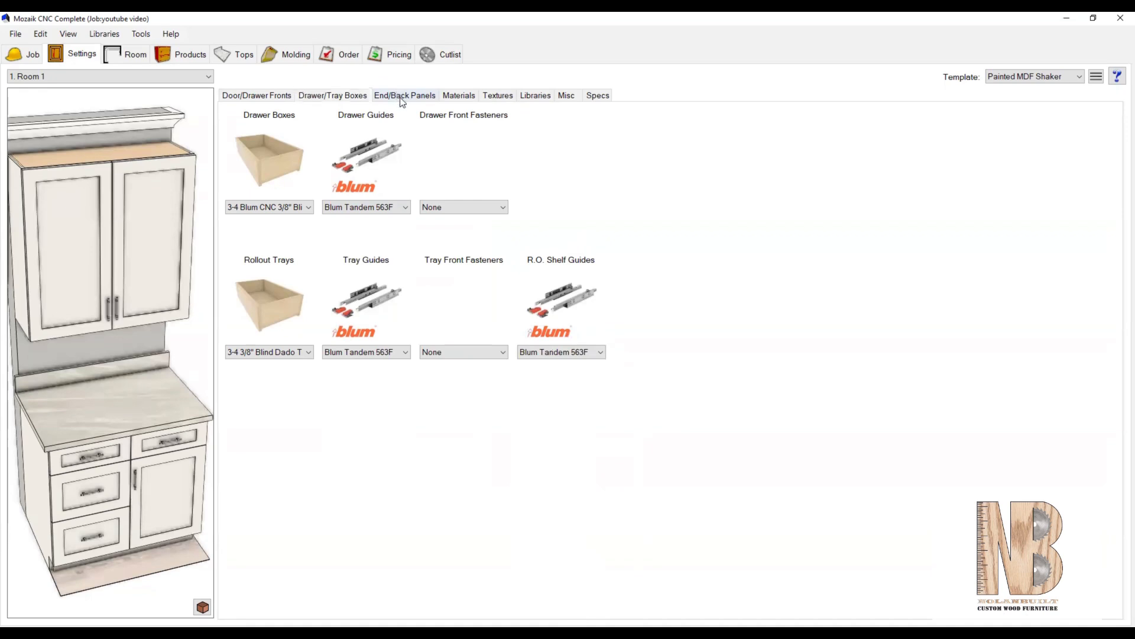
{"action": "left_click", "coordinate": [450, 98]}
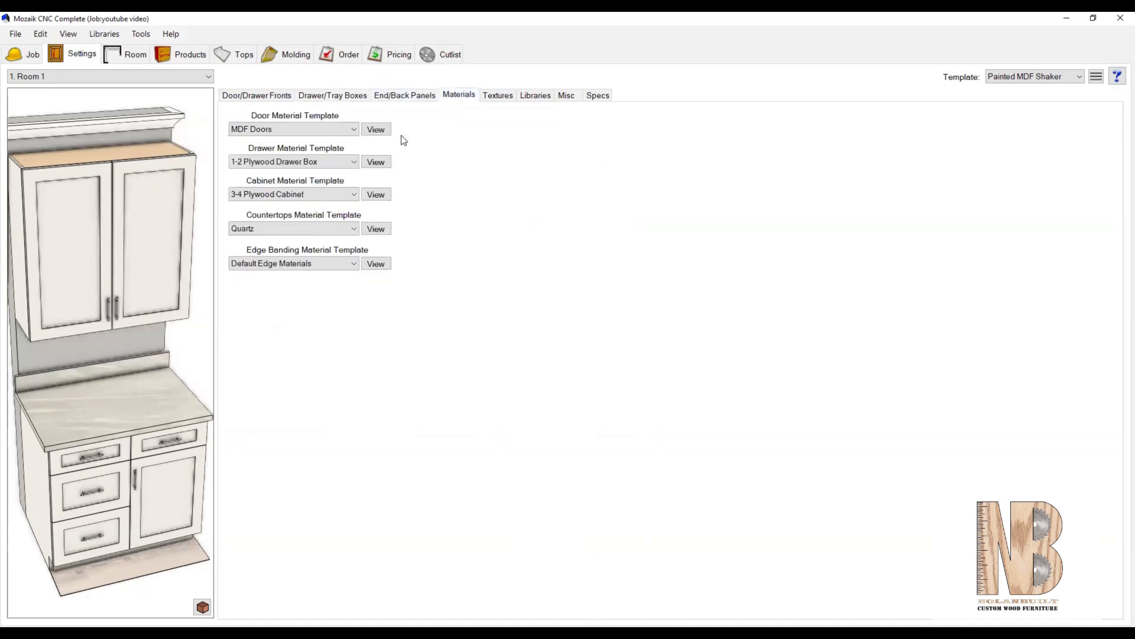
{"action": "left_click", "coordinate": [354, 162]}
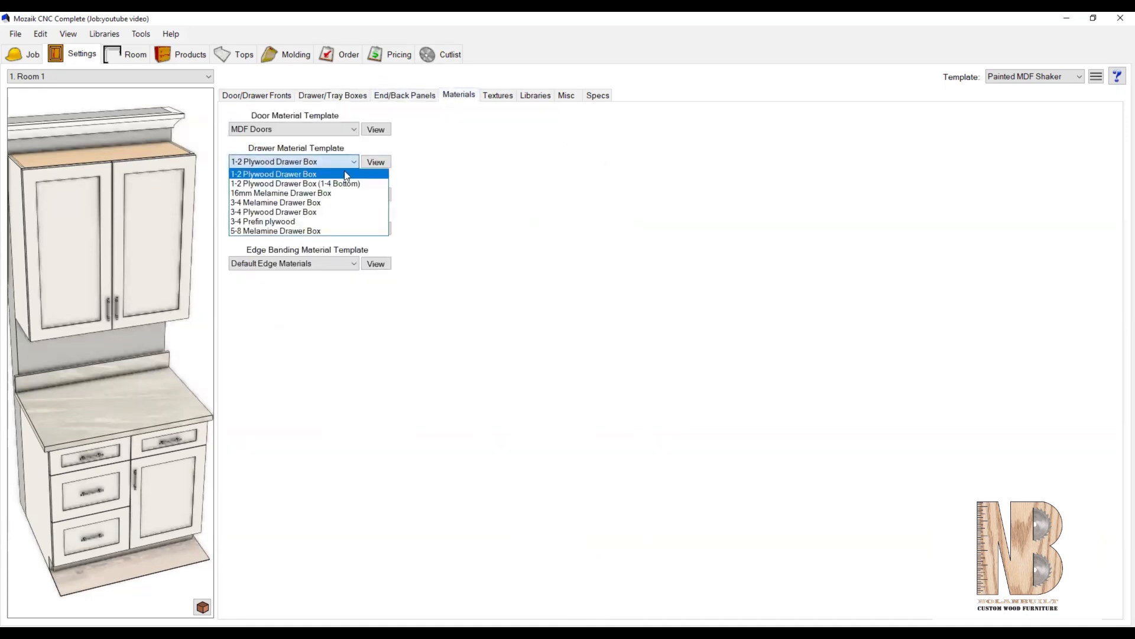
{"action": "left_click", "coordinate": [302, 222]}
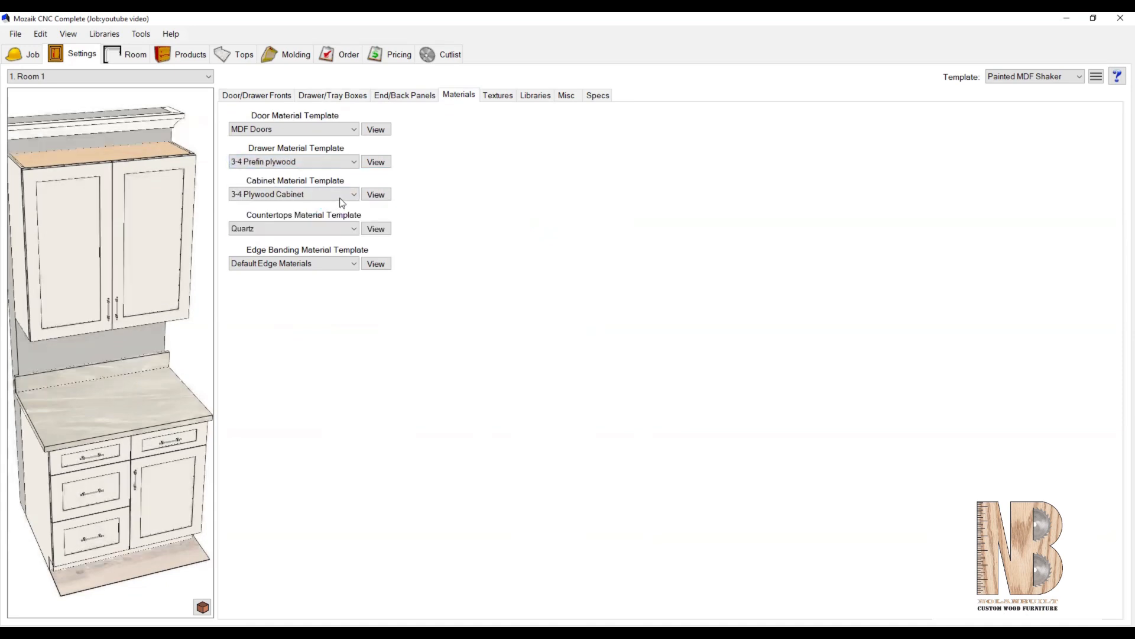
{"action": "left_click", "coordinate": [355, 196]}
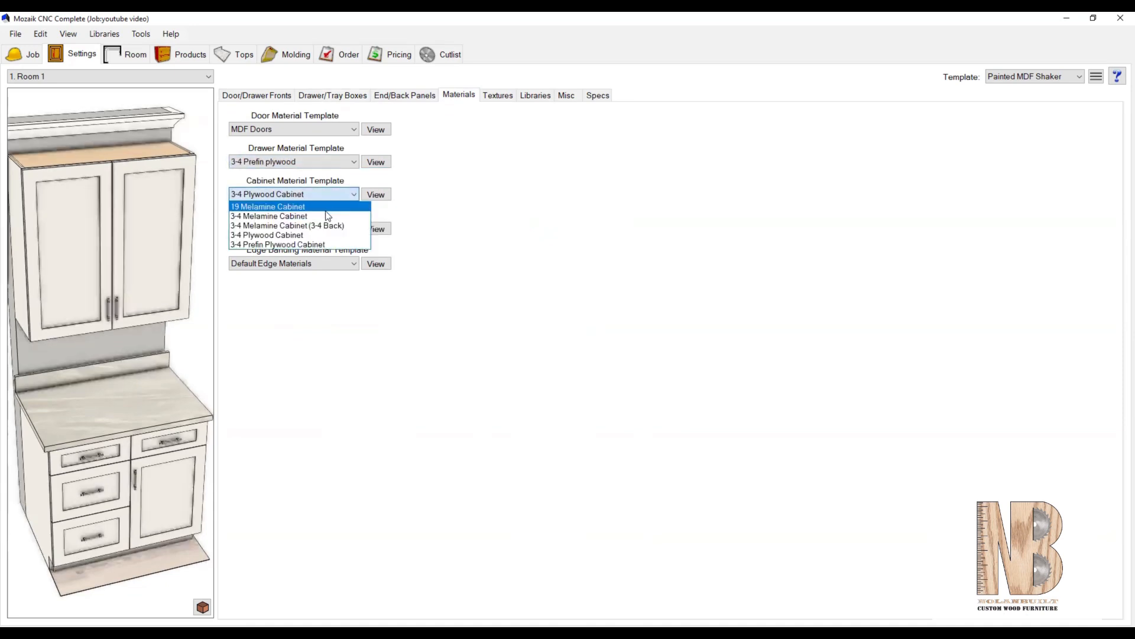
{"action": "left_click", "coordinate": [317, 245]}
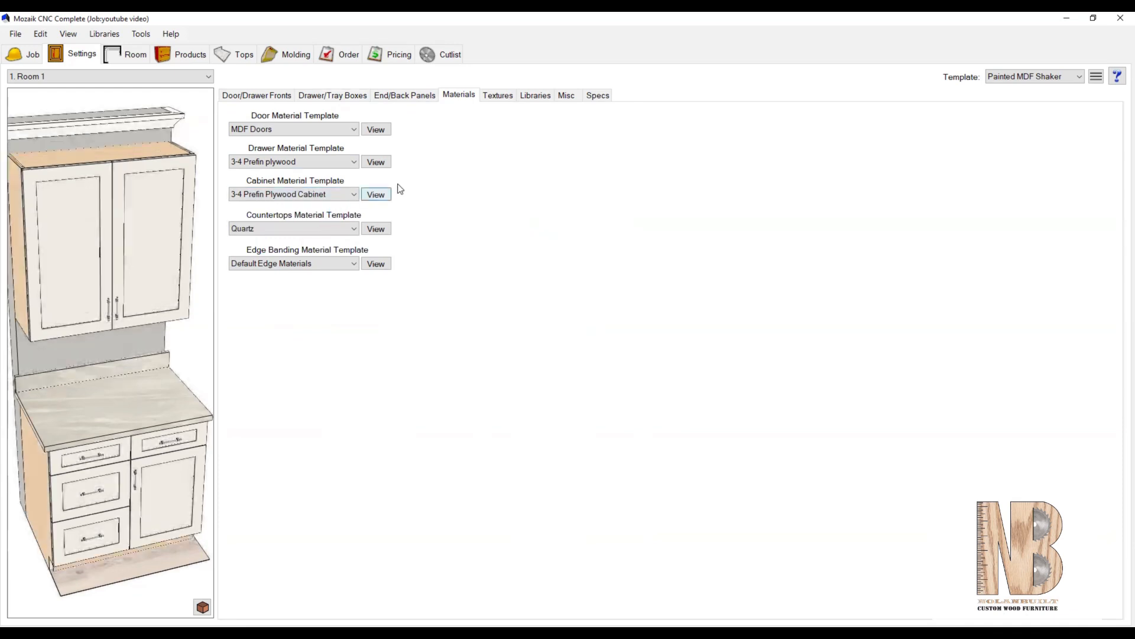
Change the room's exterior texture to Cloud White
{"action": "left_click", "coordinate": [493, 96]}
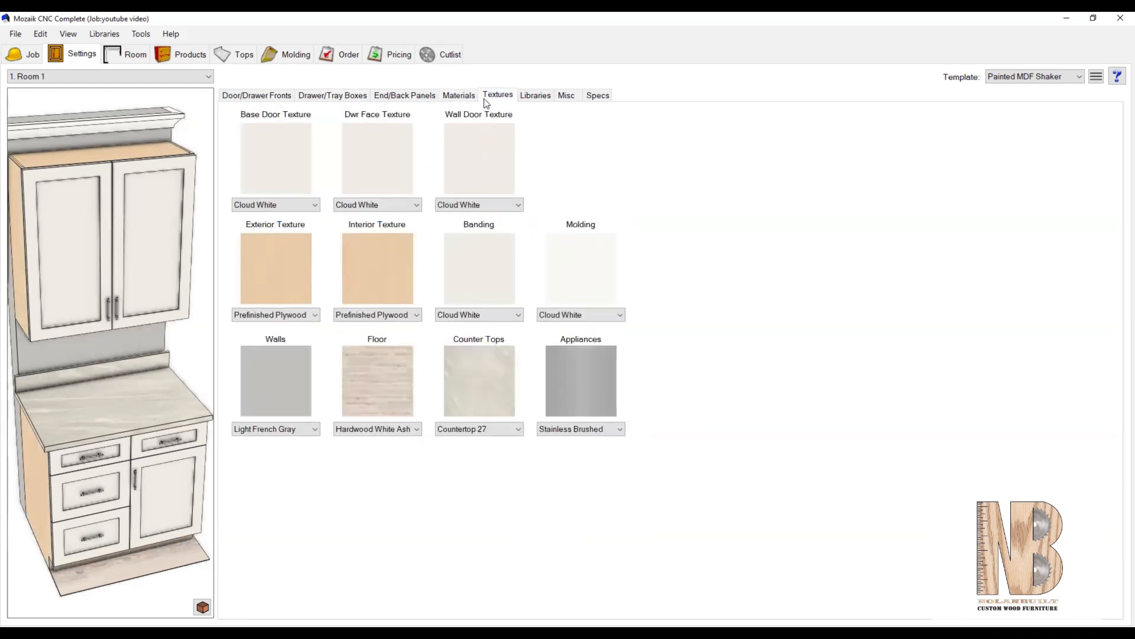
{"action": "left_click", "coordinate": [315, 316]}
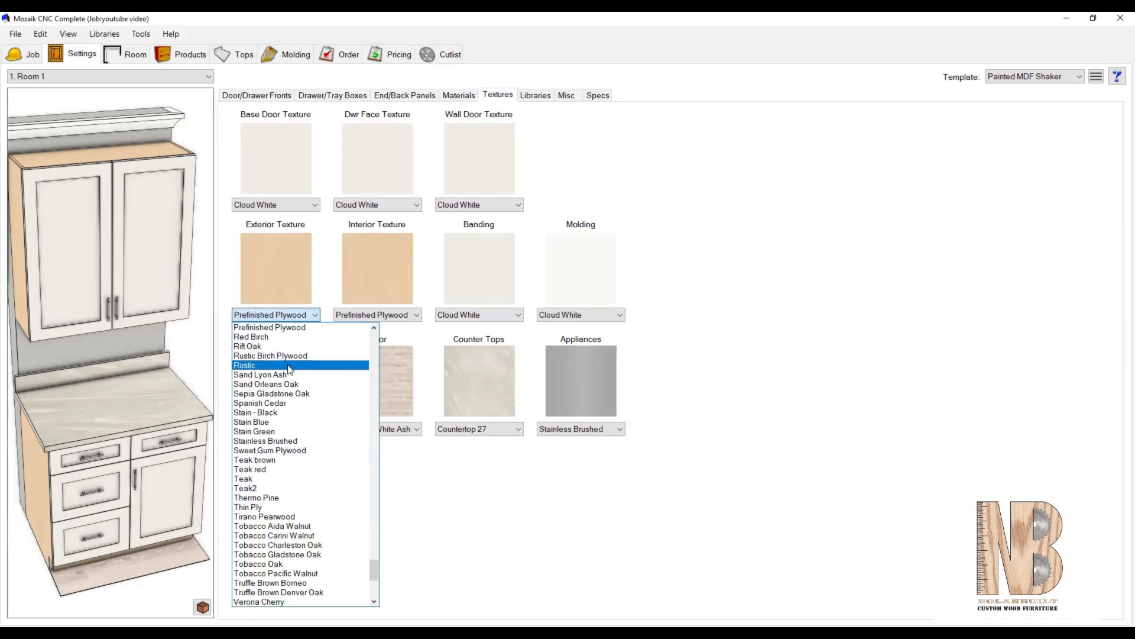
{"action": "scroll", "coordinate": [290, 369], "scroll_direction": "up", "scroll_amount": 20}
{"action": "scroll", "coordinate": [291, 371], "scroll_direction": "up", "scroll_amount": 20}
{"action": "mouse_move", "coordinate": [373, 481]}
{"action": "left_mouse_down"}
{"action": "mouse_move", "coordinate": [369, 338]}
{"action": "mouse_move", "coordinate": [376, 360]}
{"action": "left_mouse_up"}
{"action": "scroll", "coordinate": [323, 458], "scroll_direction": "down", "scroll_amount": 5}
{"action": "scroll", "coordinate": [324, 458], "scroll_direction": "down", "scroll_amount": 2}
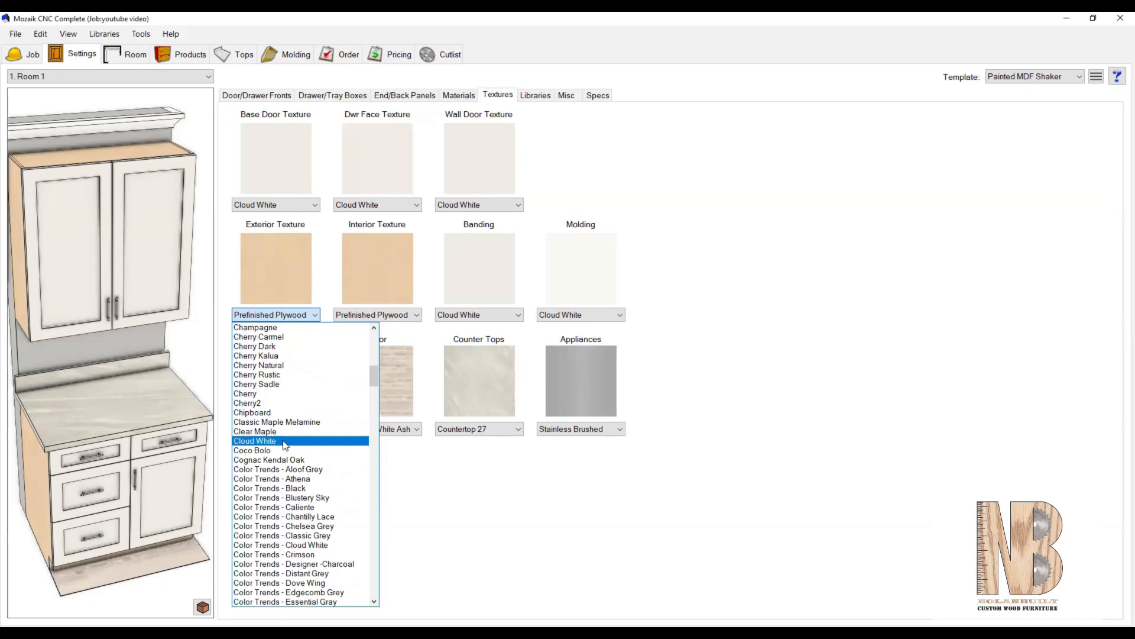
{"action": "left_click", "coordinate": [285, 441]}
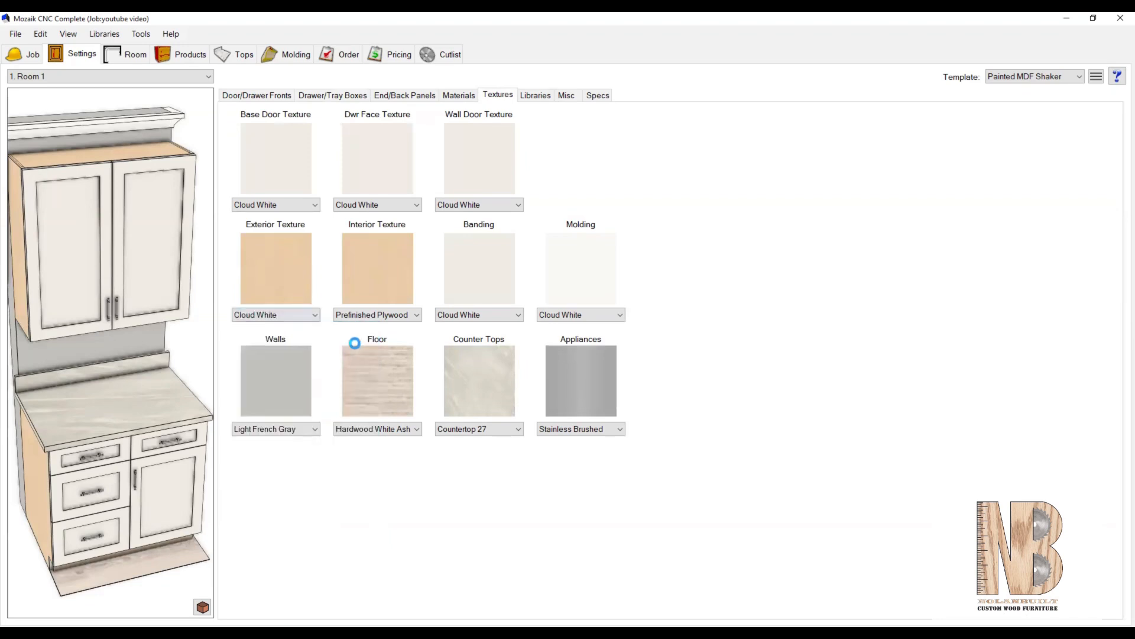
Change the room's interior texture to Cloud White
{"action": "left_click", "coordinate": [385, 317]}
{"action": "mouse_move", "coordinate": [475, 570]}
{"action": "left_mouse_down"}
{"action": "mouse_move", "coordinate": [479, 356]}
{"action": "mouse_move", "coordinate": [482, 373]}
{"action": "left_mouse_up"}
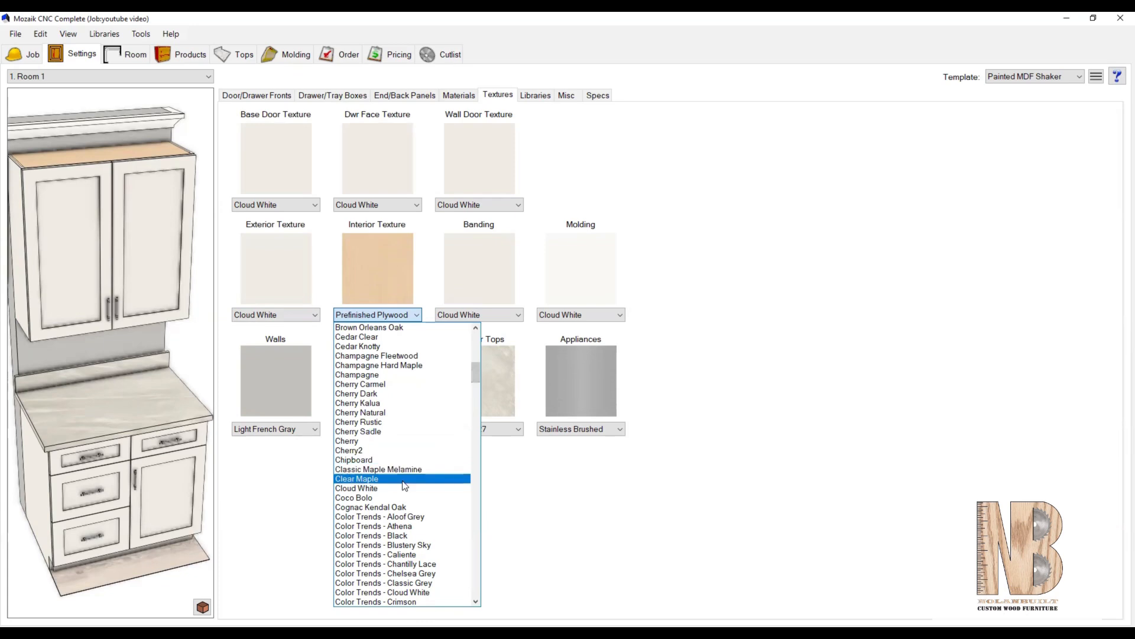
{"action": "left_click", "coordinate": [396, 493]}
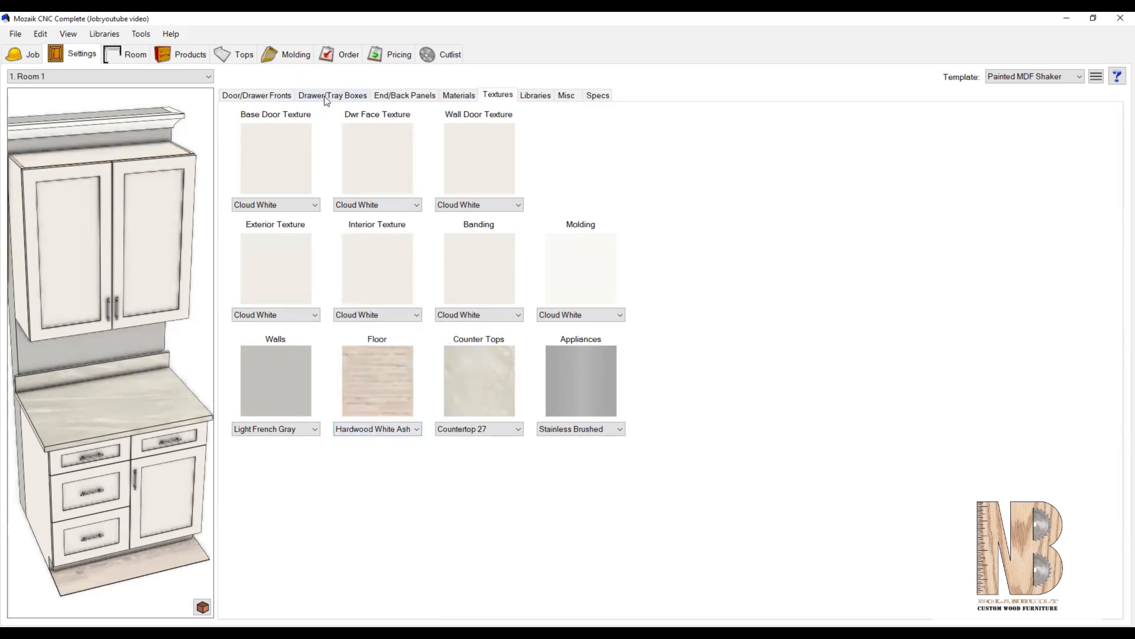
Inspect the cabinet wall with its new textures in the orbiting 3D room viewer, and close the viewer
{"action": "left_click", "coordinate": [188, 54]}
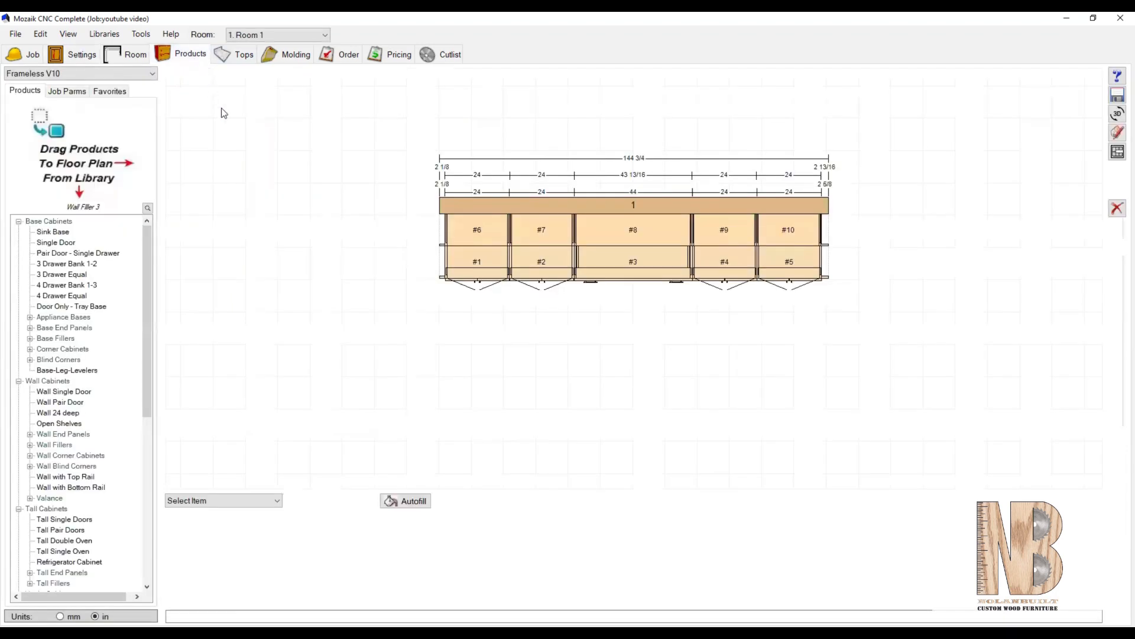
{"action": "left_click", "coordinate": [1117, 153]}
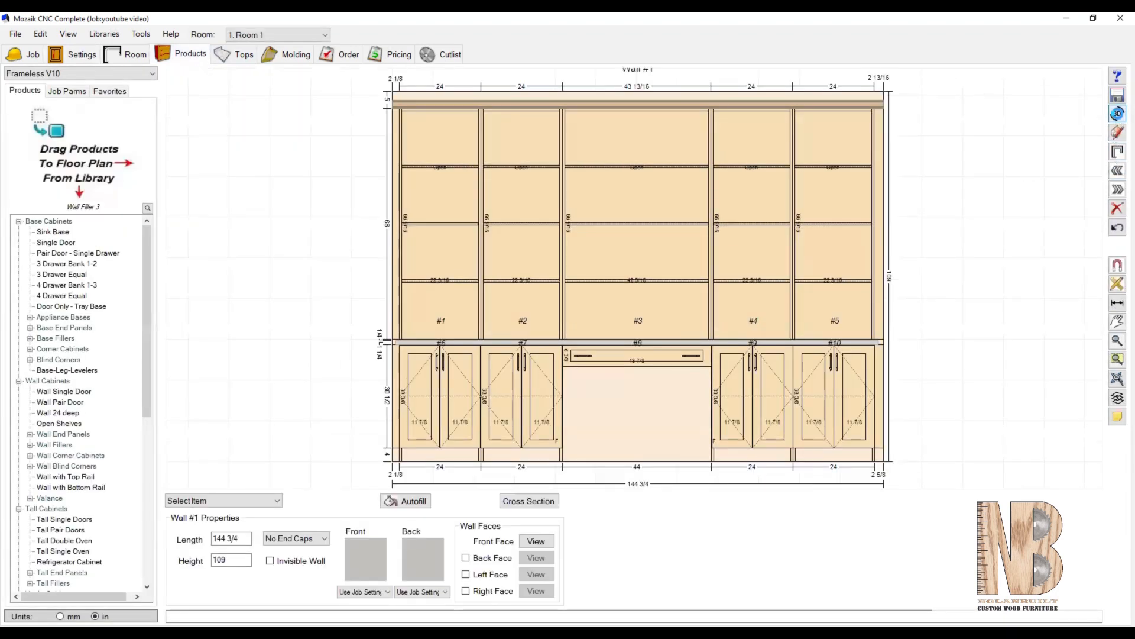
{"action": "left_click", "coordinate": [1117, 113]}
{"action": "left_click_drag", "start_coordinate": [487, 291], "coordinate": [456, 273]}
{"action": "left_click", "coordinate": [650, 84]}
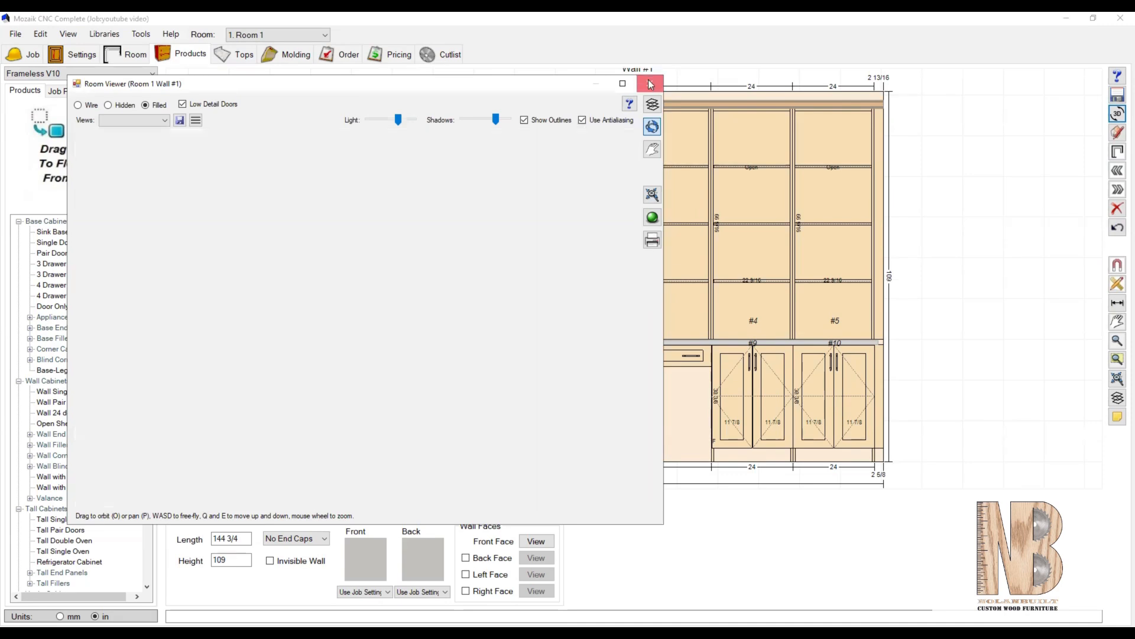
Send the job's cutlist to the optimizer
{"action": "left_click", "coordinate": [441, 58]}
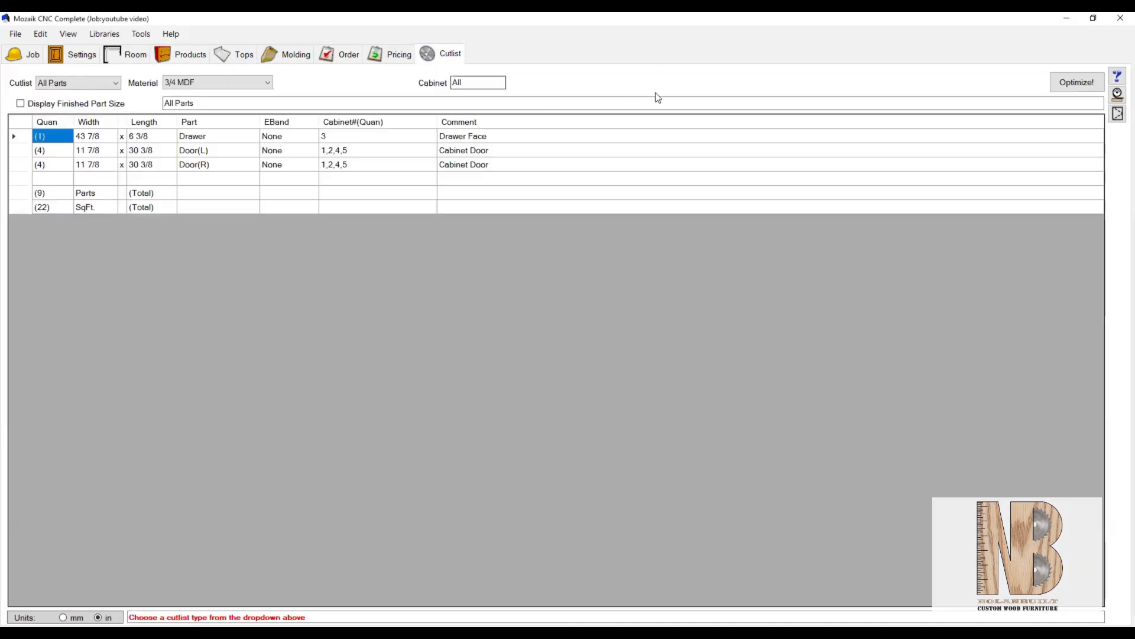
{"action": "left_click", "coordinate": [1077, 81]}
{"action": "left_click", "coordinate": [659, 342]}
{"action": "left_click", "coordinate": [667, 281]}
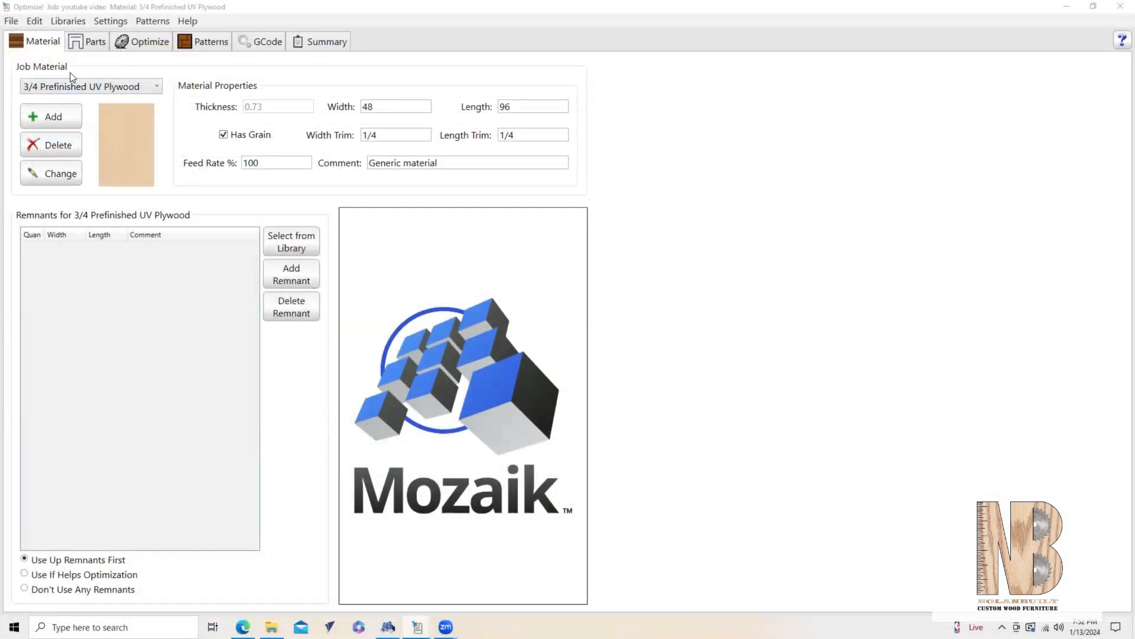
Optimize the 3/4 Prefinished UV Plywood parts for the CNC Router, deleting all uncut patterns, and flip the parts with flip-side operations
{"action": "left_click", "coordinate": [114, 89]}
{"action": "left_click", "coordinate": [106, 117]}
{"action": "left_click", "coordinate": [158, 51]}
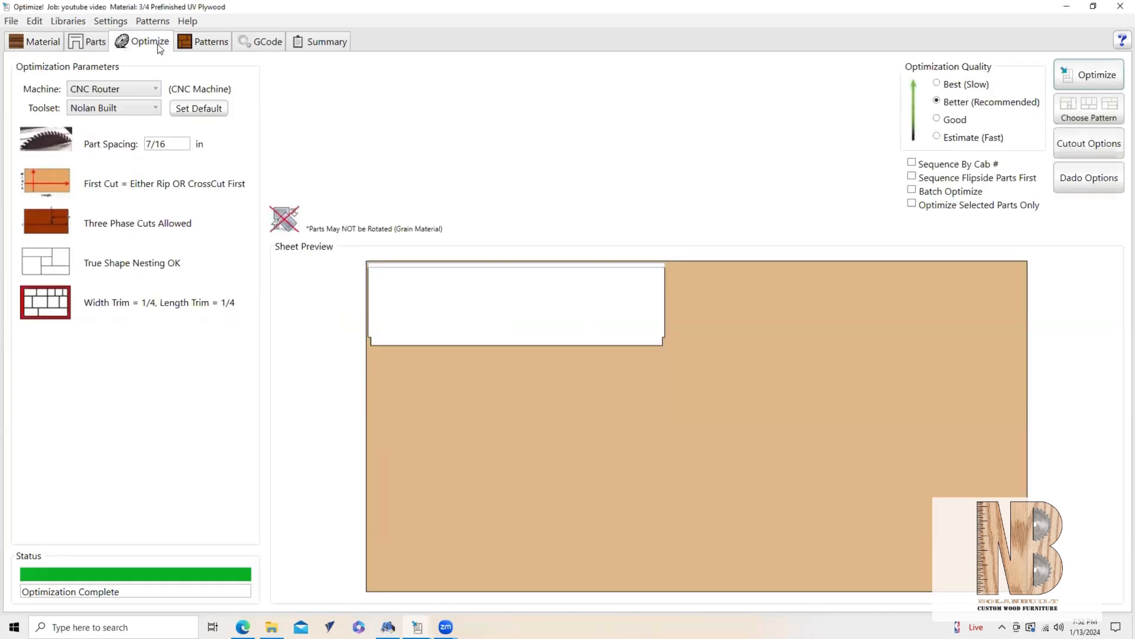
{"action": "left_click", "coordinate": [1075, 78]}
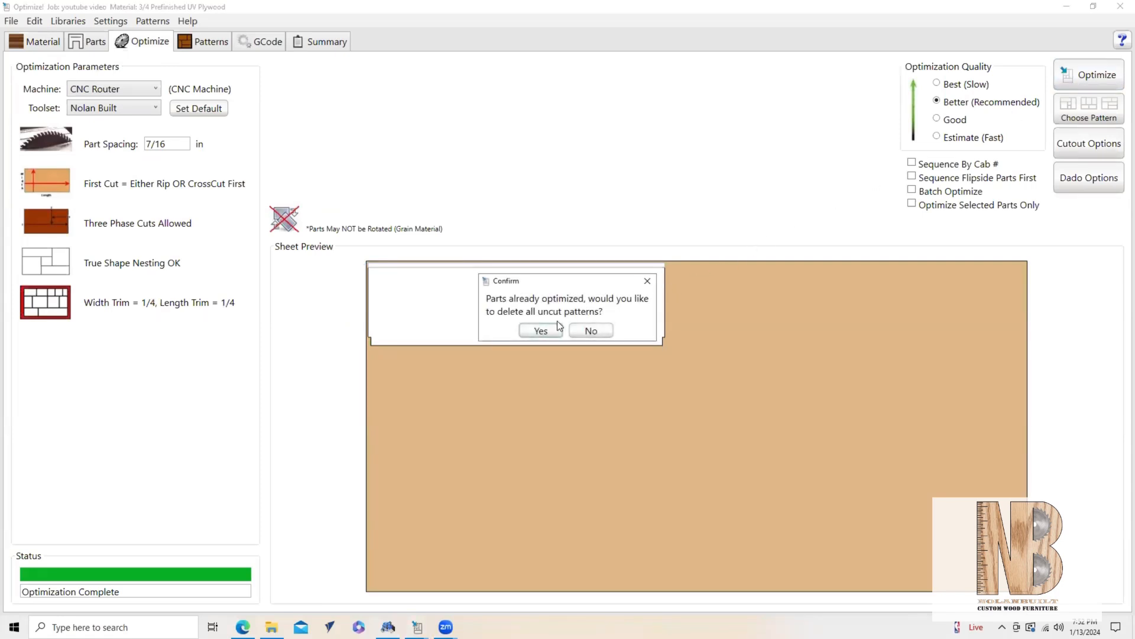
{"action": "left_click", "coordinate": [546, 329]}
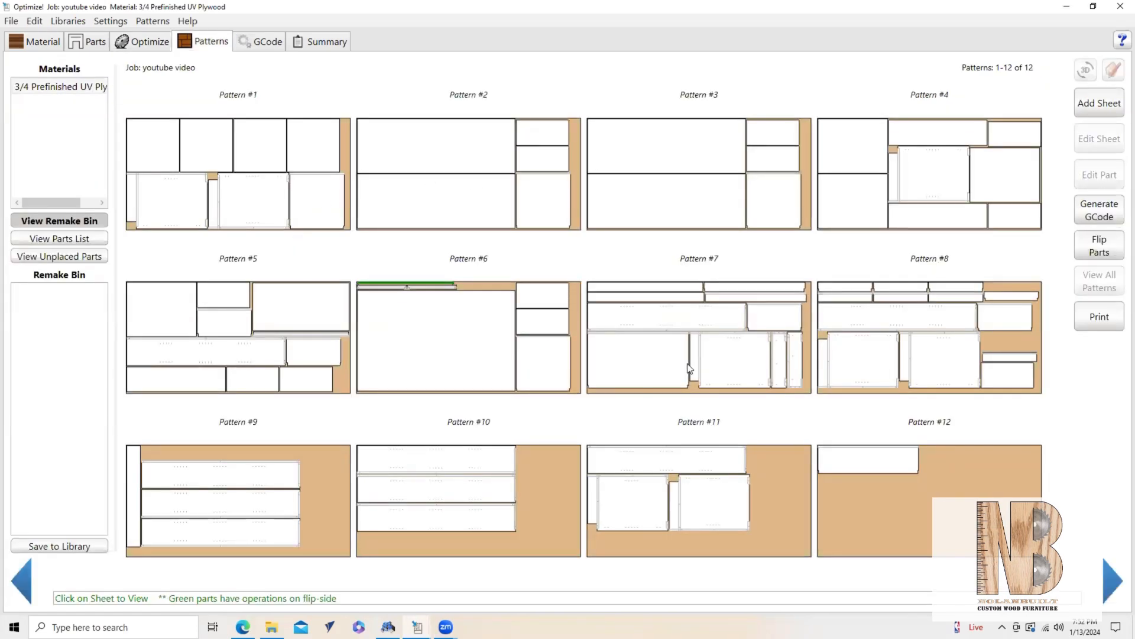
{"action": "left_click", "coordinate": [1092, 247]}
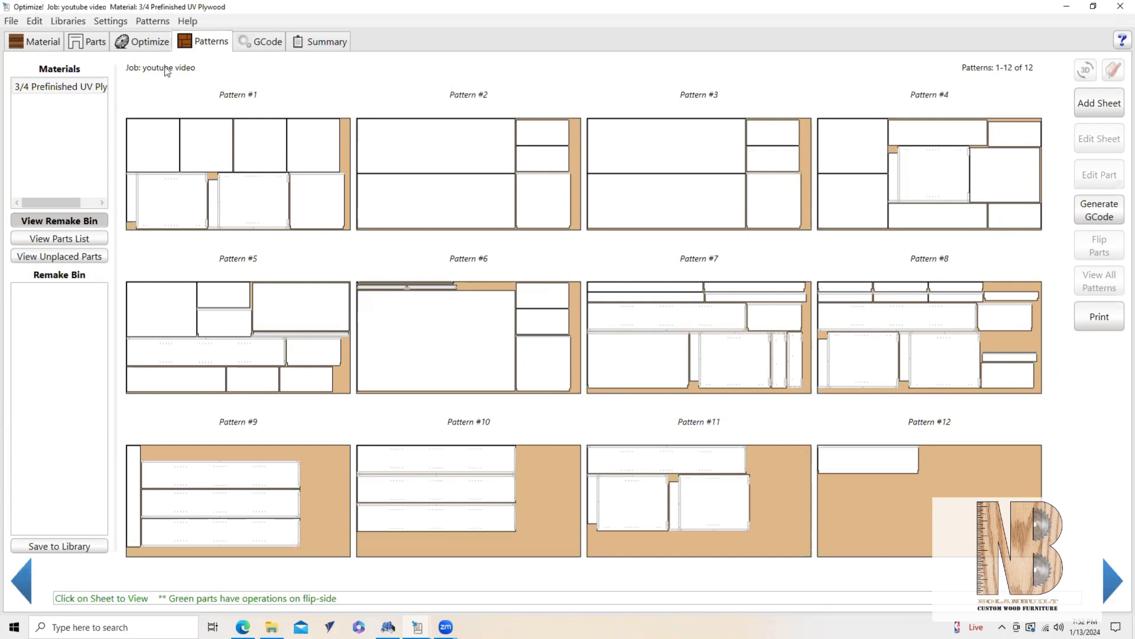
Create Word labels for 3/4 Prefinished UV Plywood from the Avery5160 EasyPeel.doc template, allowing the SQL command to fill in the data
{"action": "left_click", "coordinate": [12, 21]}
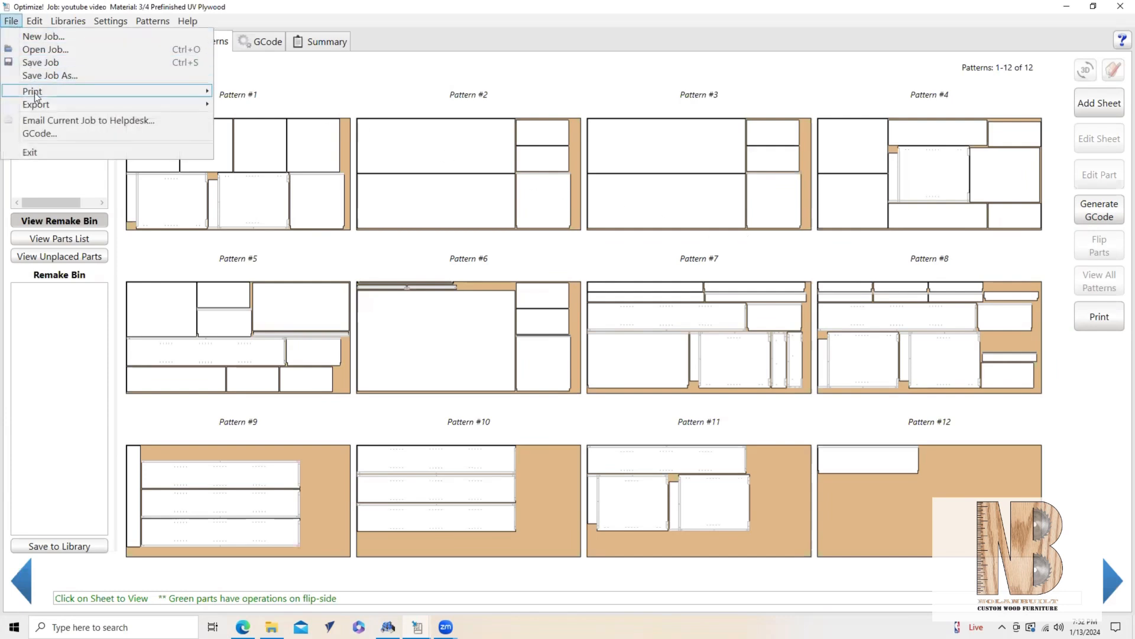
{"action": "mouse_move", "coordinate": [61, 93]}
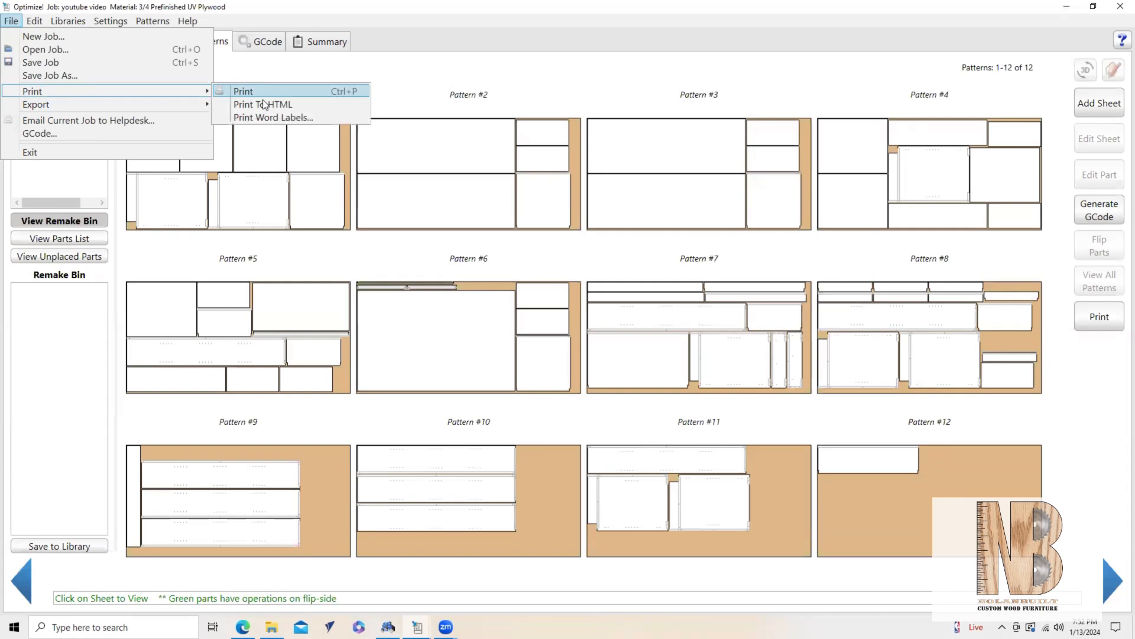
{"action": "left_click", "coordinate": [271, 119]}
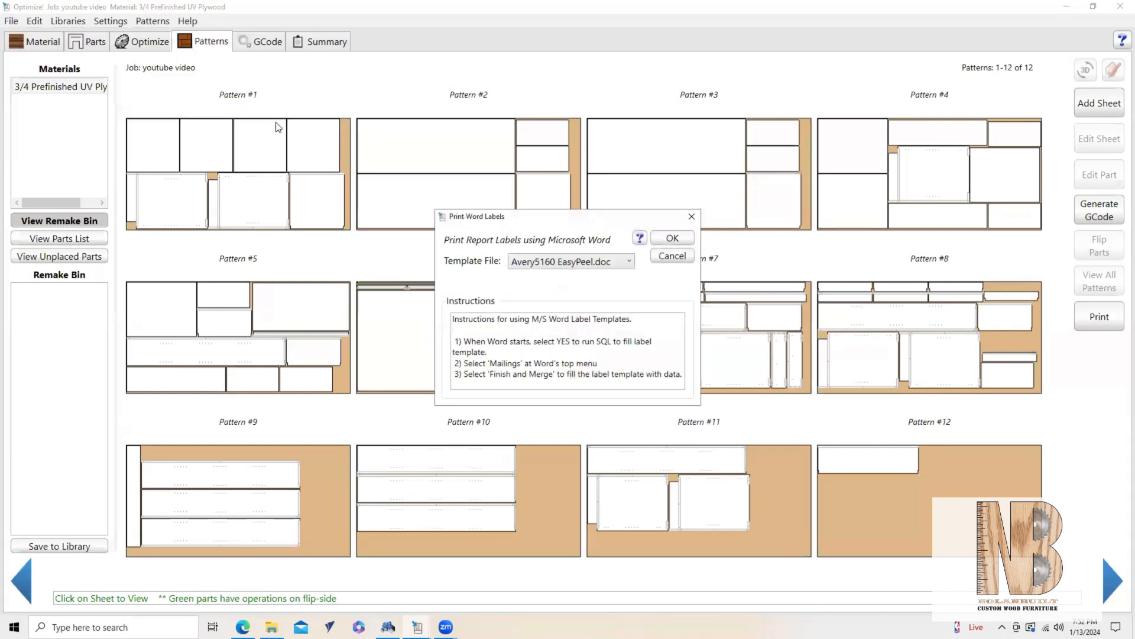
{"action": "left_click", "coordinate": [611, 266]}
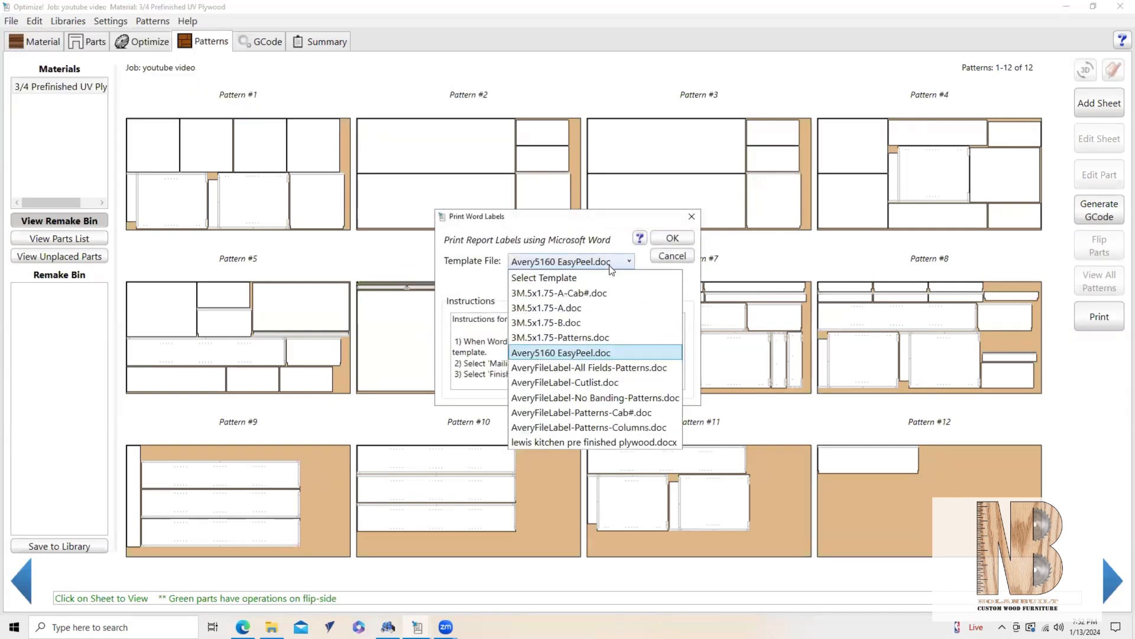
{"action": "left_click", "coordinate": [600, 350]}
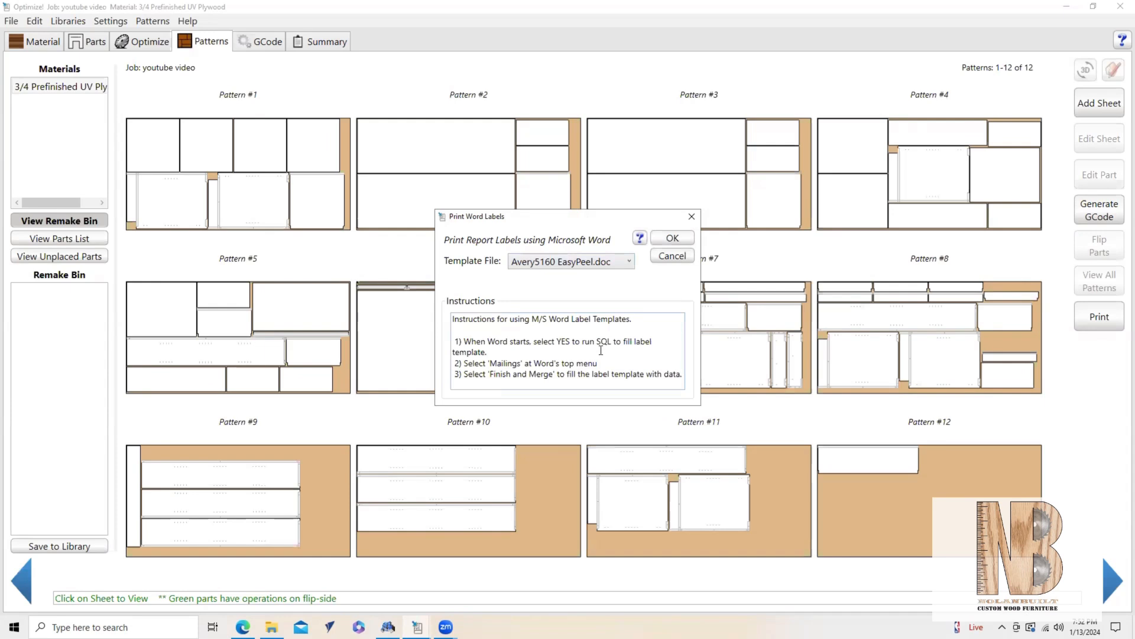
{"action": "left_click", "coordinate": [673, 238]}
{"action": "left_click", "coordinate": [661, 333]}
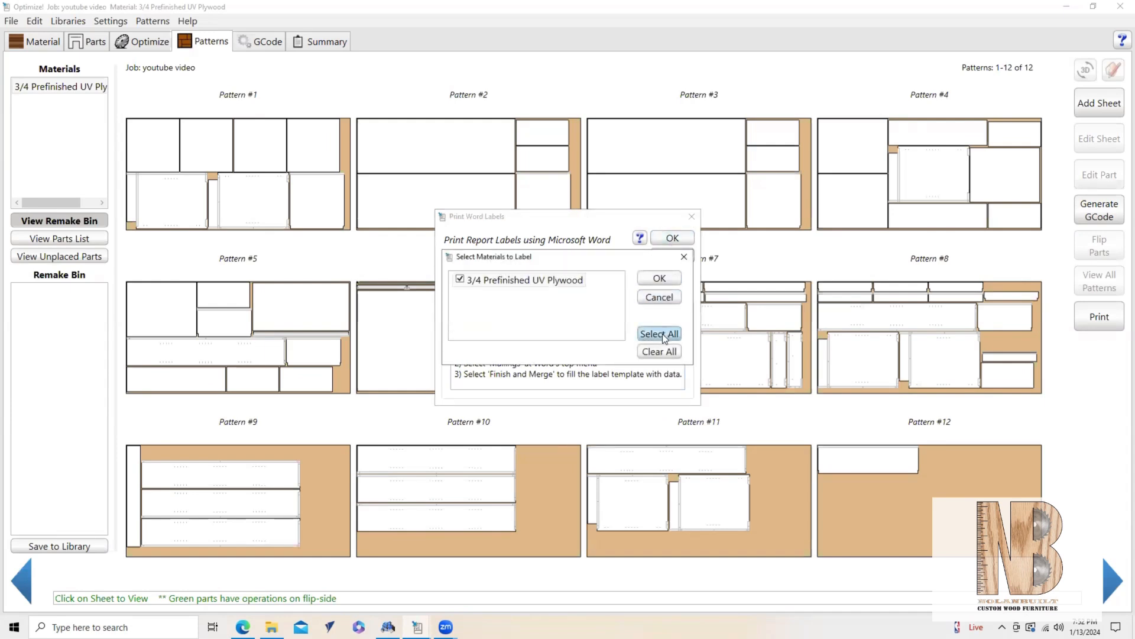
{"action": "left_click", "coordinate": [665, 278]}
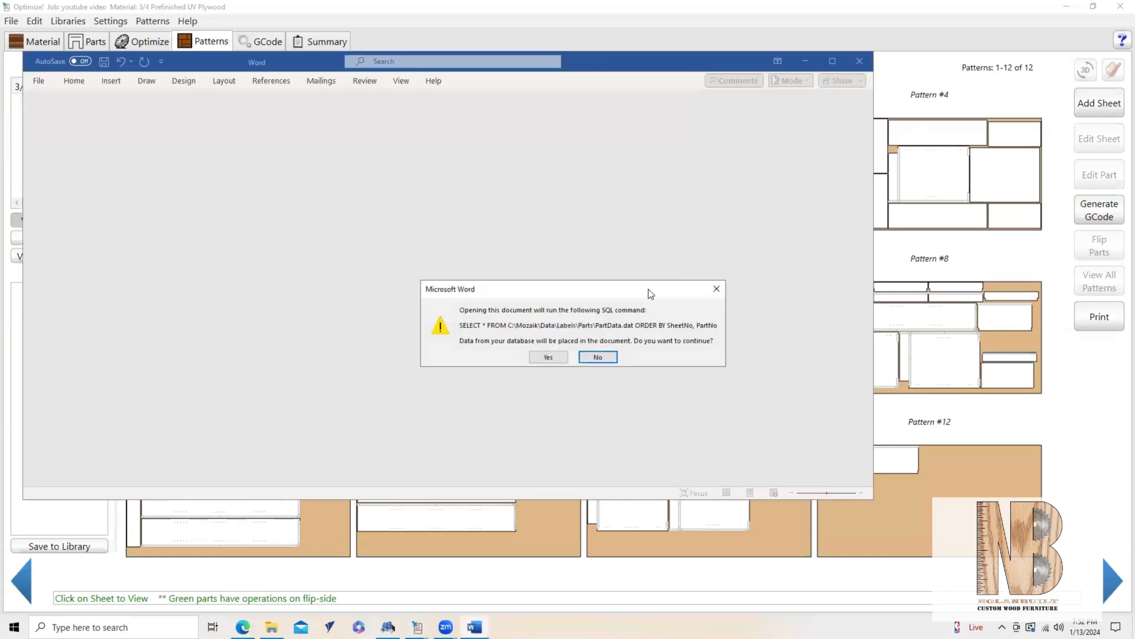
{"action": "left_click", "coordinate": [550, 357]}
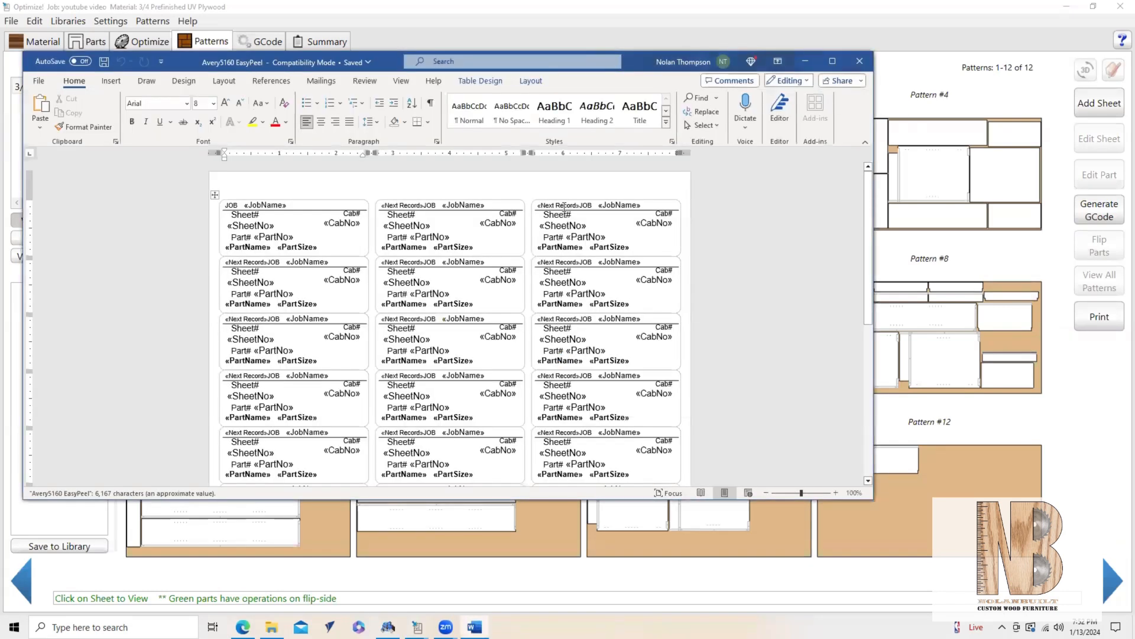
Finish the mail merge by outputting the part labels to an editable individual document
{"action": "left_click", "coordinate": [322, 81]}
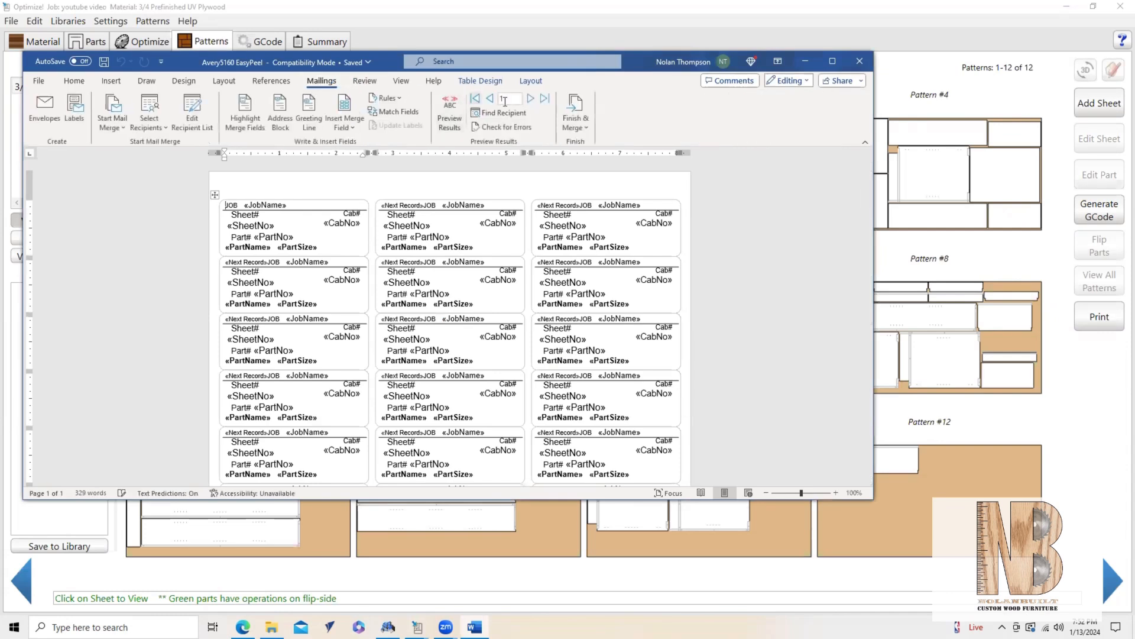
{"action": "left_click", "coordinate": [577, 118]}
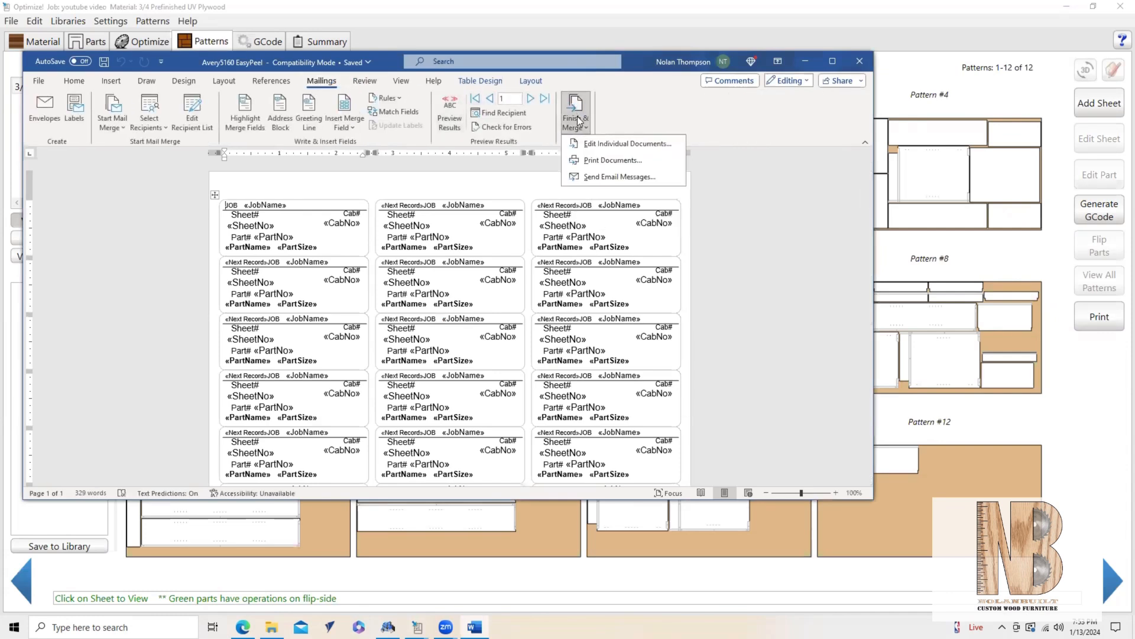
{"action": "left_click", "coordinate": [612, 144]}
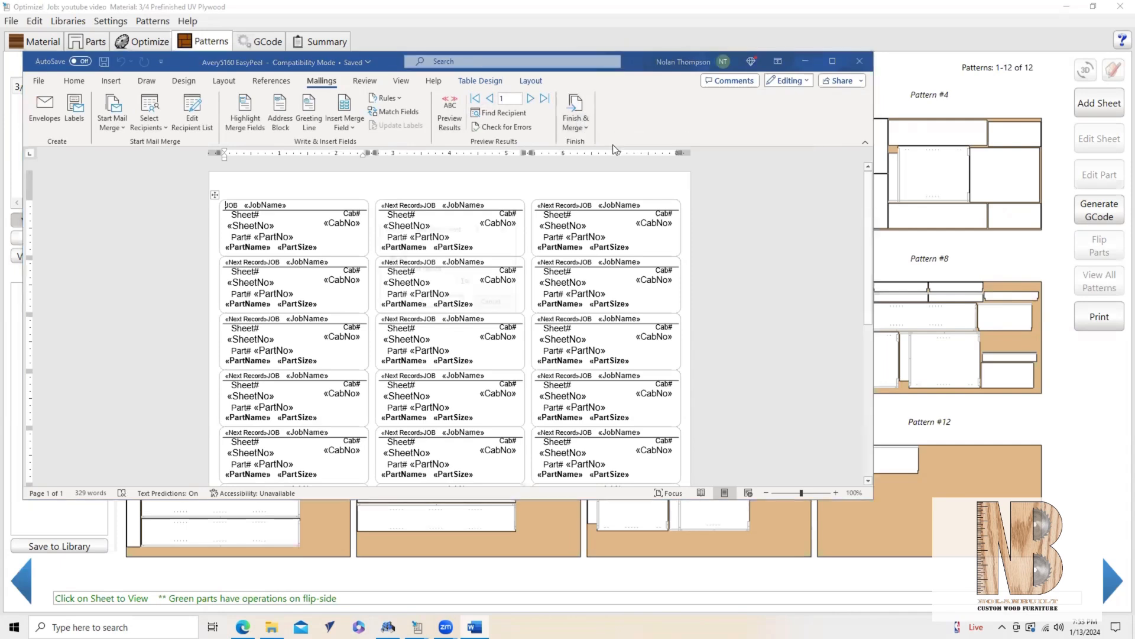
{"action": "left_click", "coordinate": [455, 304]}
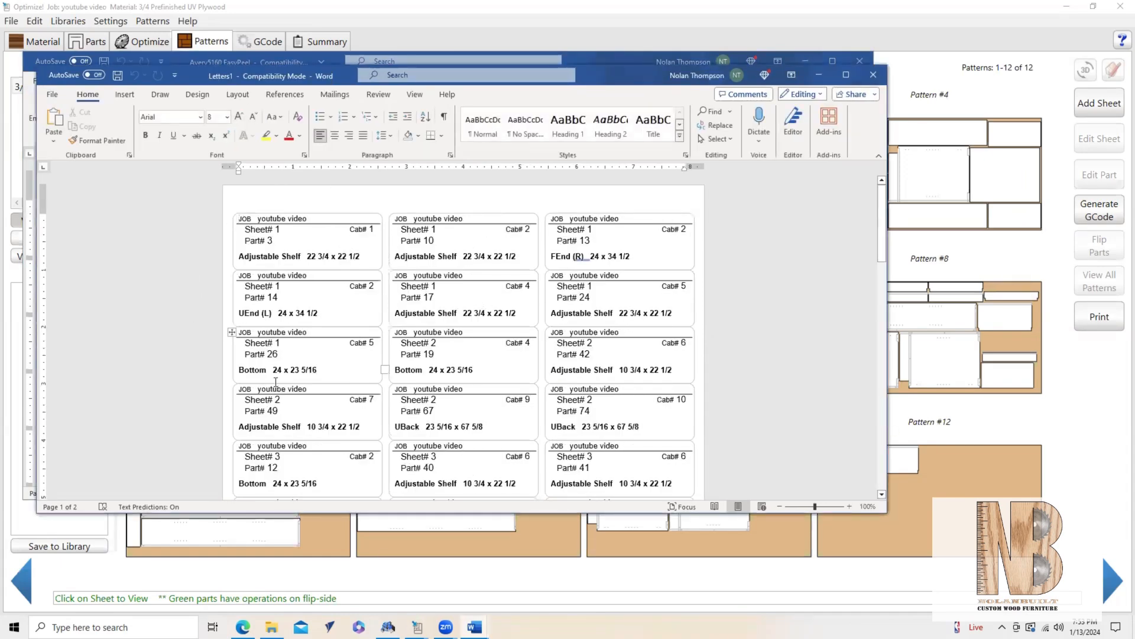
Examine the merged part labels through to the last page, checking sheet, part and cabinet numbers and sizes
{"action": "scroll", "coordinate": [449, 299], "scroll_direction": "down", "scroll_amount": 2}
{"action": "scroll", "coordinate": [450, 299], "scroll_direction": "down", "scroll_amount": 1}
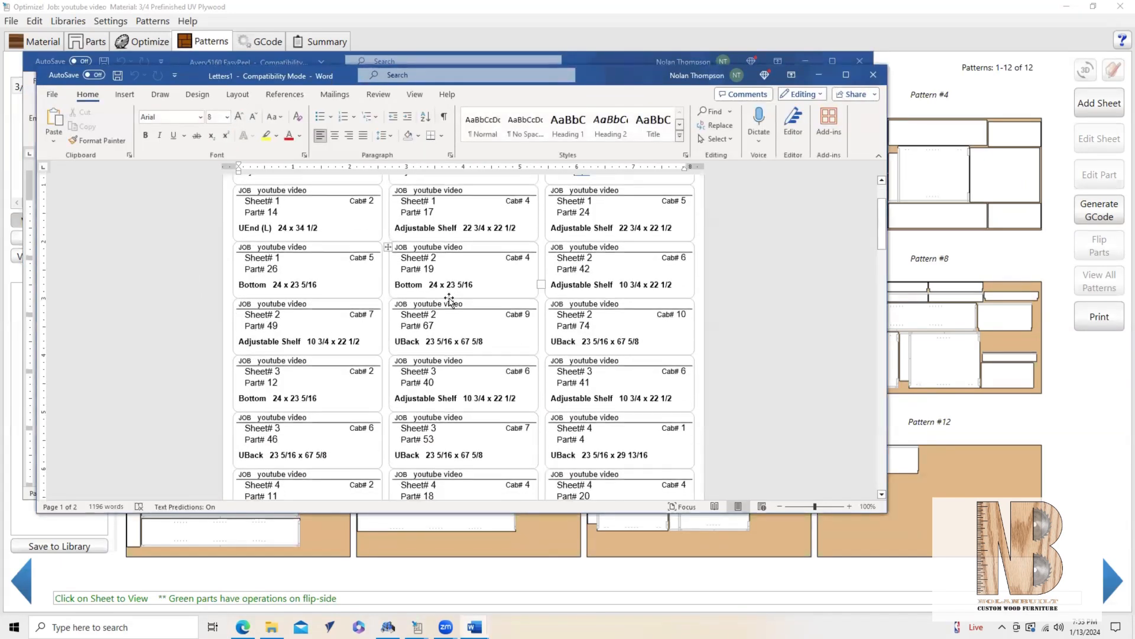
{"action": "scroll", "coordinate": [567, 307], "scroll_direction": "down", "scroll_amount": 1}
{"action": "scroll", "coordinate": [586, 314], "scroll_direction": "down", "scroll_amount": 6}
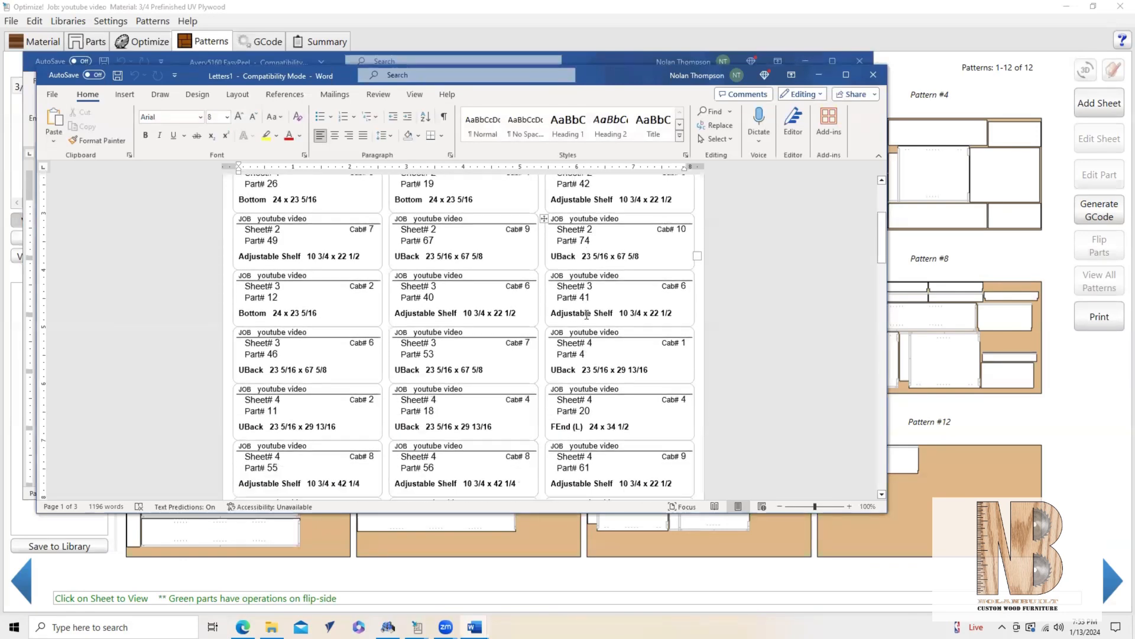
{"action": "scroll", "coordinate": [587, 314], "scroll_direction": "down", "scroll_amount": 9}
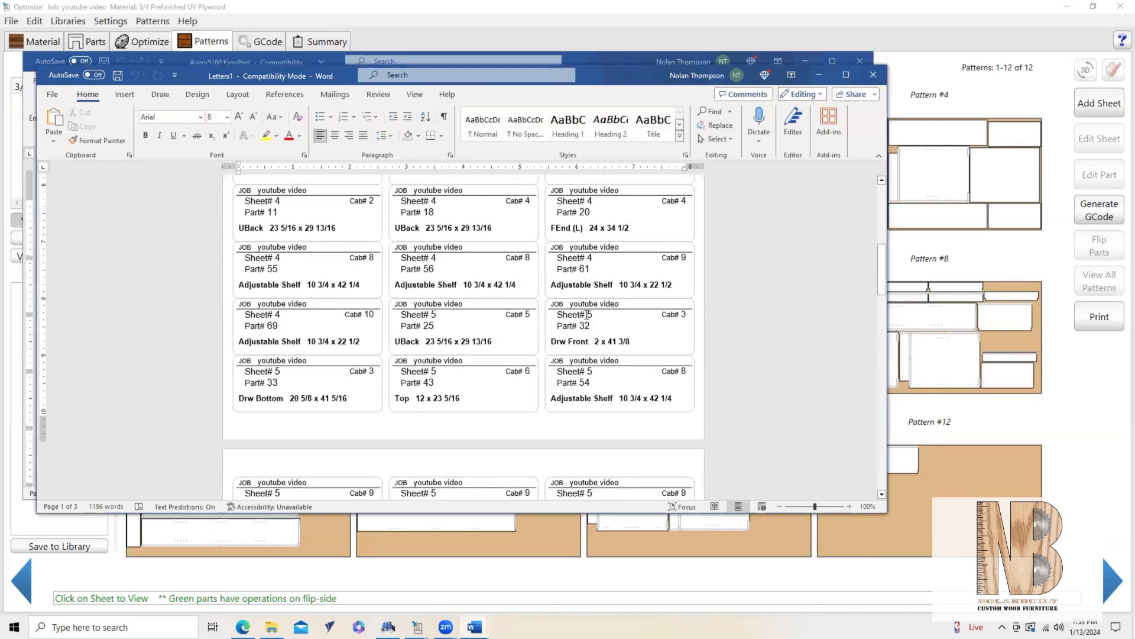
{"action": "scroll", "coordinate": [587, 315], "scroll_direction": "down", "scroll_amount": 12}
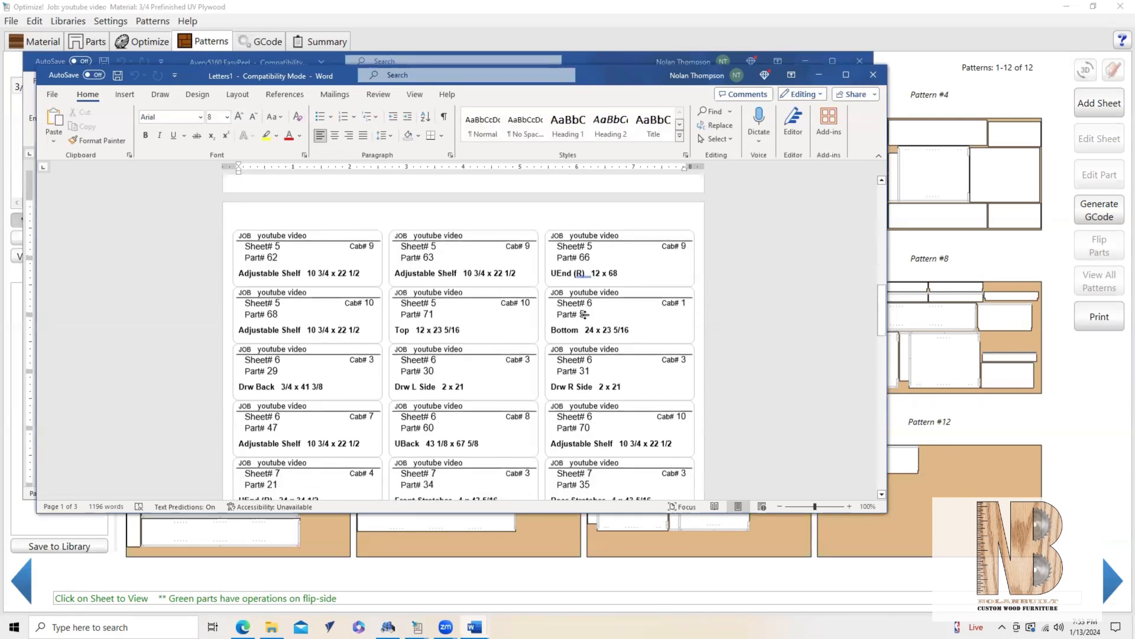
{"action": "scroll", "coordinate": [585, 315], "scroll_direction": "down", "scroll_amount": 11}
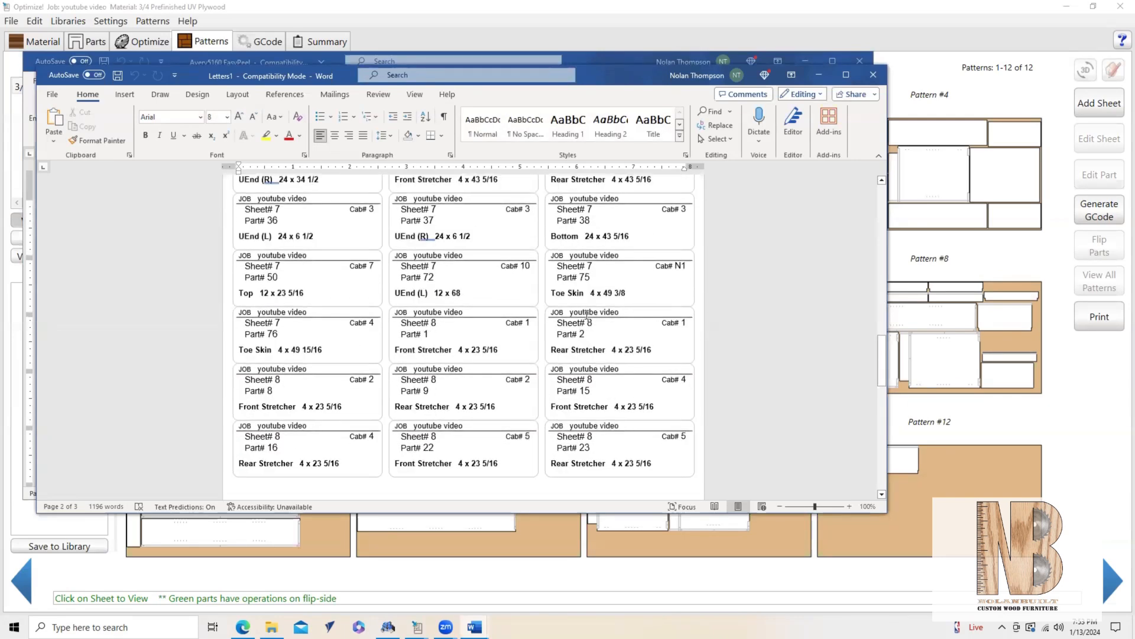
{"action": "scroll", "coordinate": [586, 315], "scroll_direction": "down", "scroll_amount": 12}
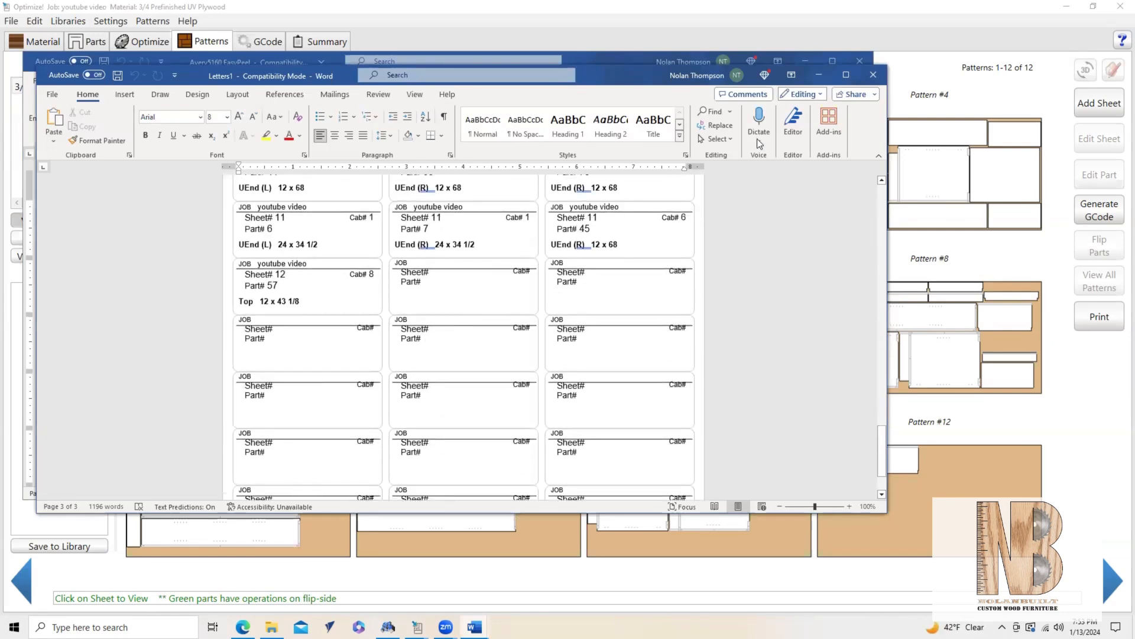
Switch back to the Mozaik optimizer and generate GCode for all 3/4 Prefinished UV Plywood sheets with primary sheet programs only
{"action": "left_click", "coordinate": [915, 78]}
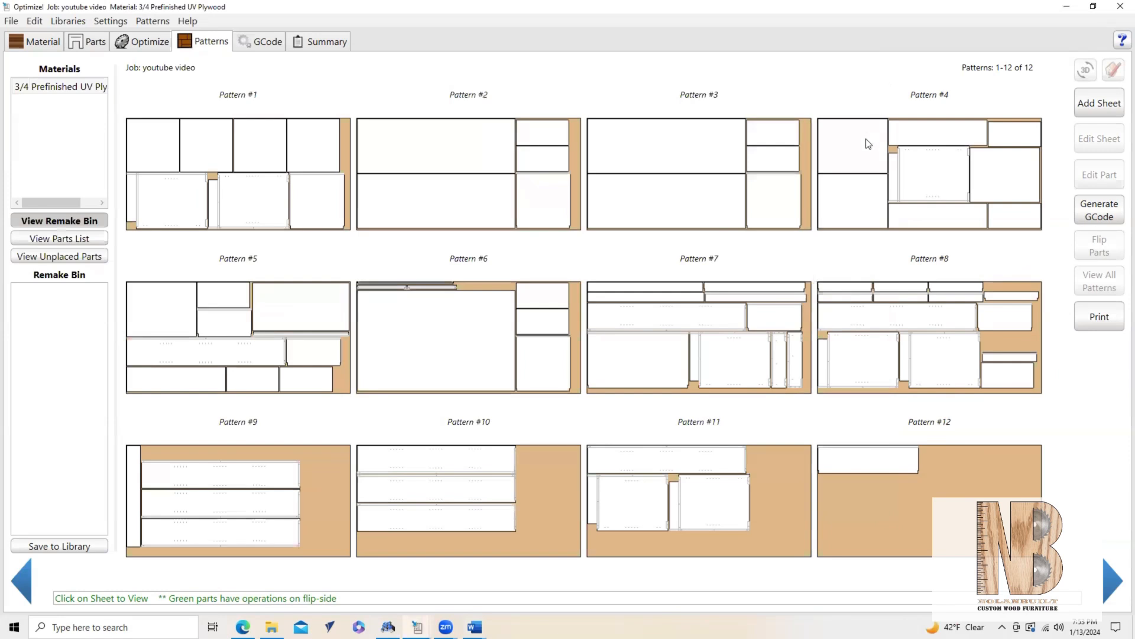
{"action": "left_click", "coordinate": [1097, 214]}
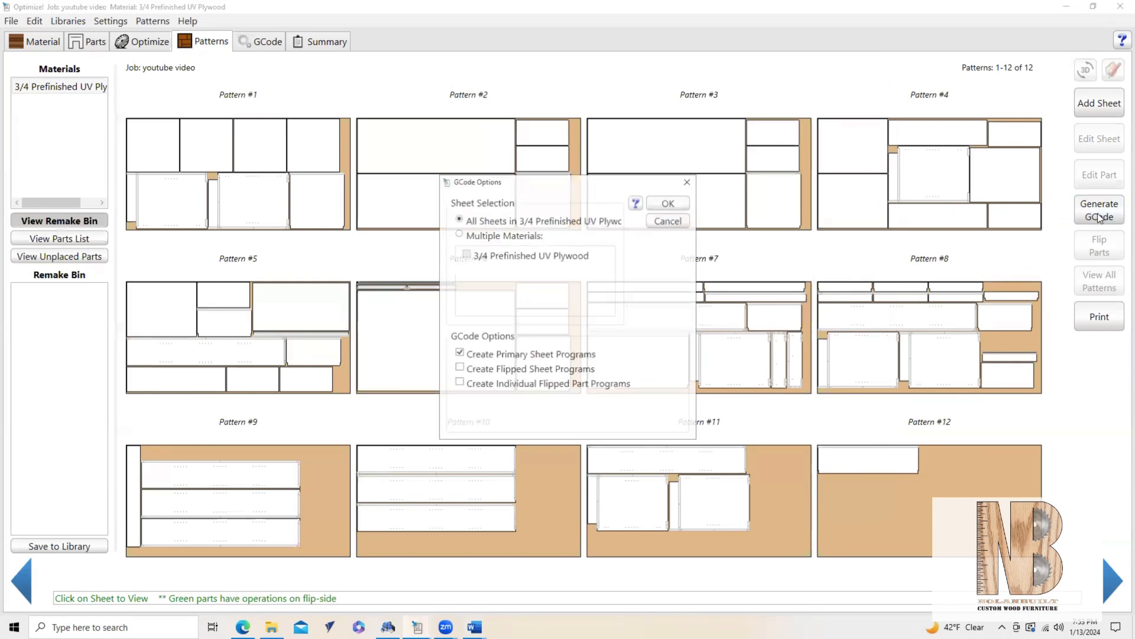
{"action": "left_click", "coordinate": [668, 202]}
{"action": "left_click", "coordinate": [568, 332]}
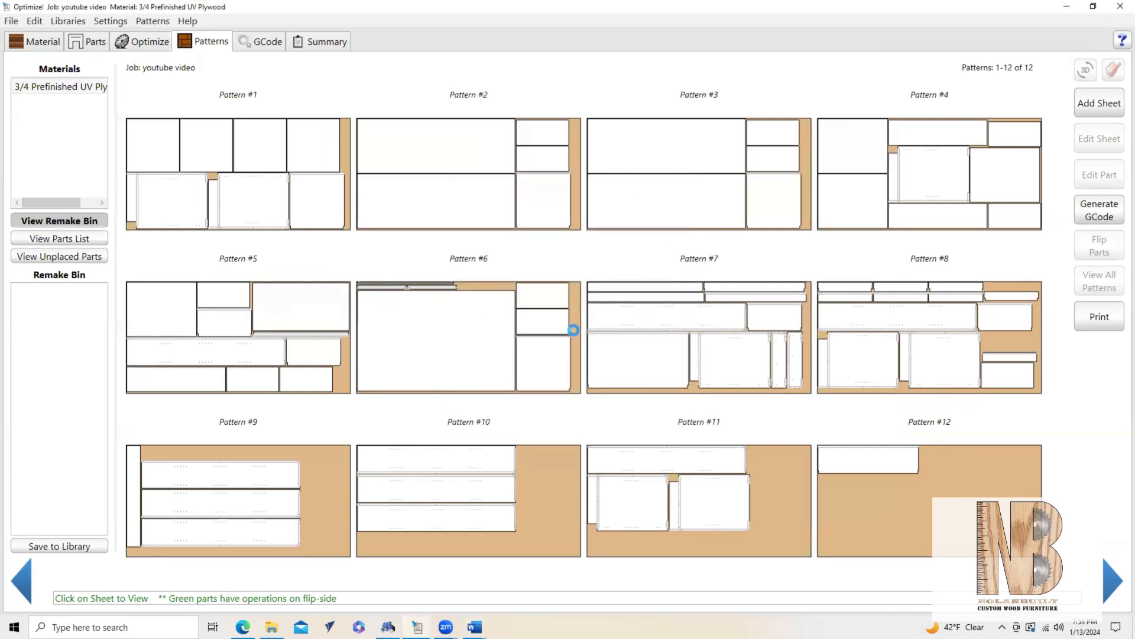
{"action": "left_click", "coordinate": [575, 330]}
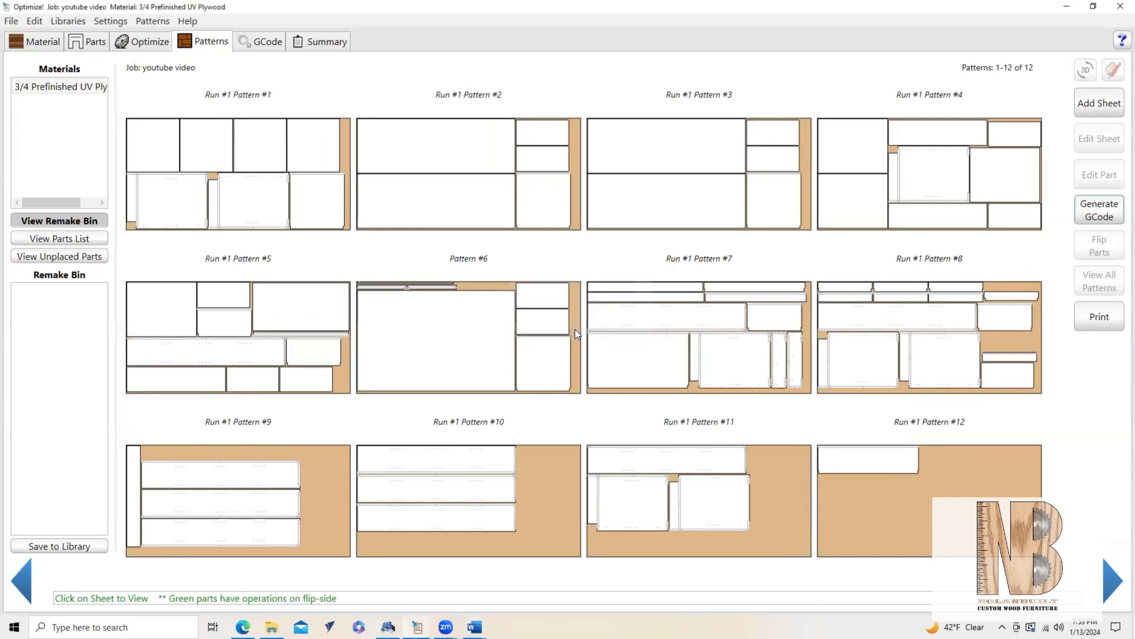
Switch to the desktop, move the covering file window aside and open the Mozaik Gcode folder
{"action": "left_click", "coordinate": [1065, 9]}
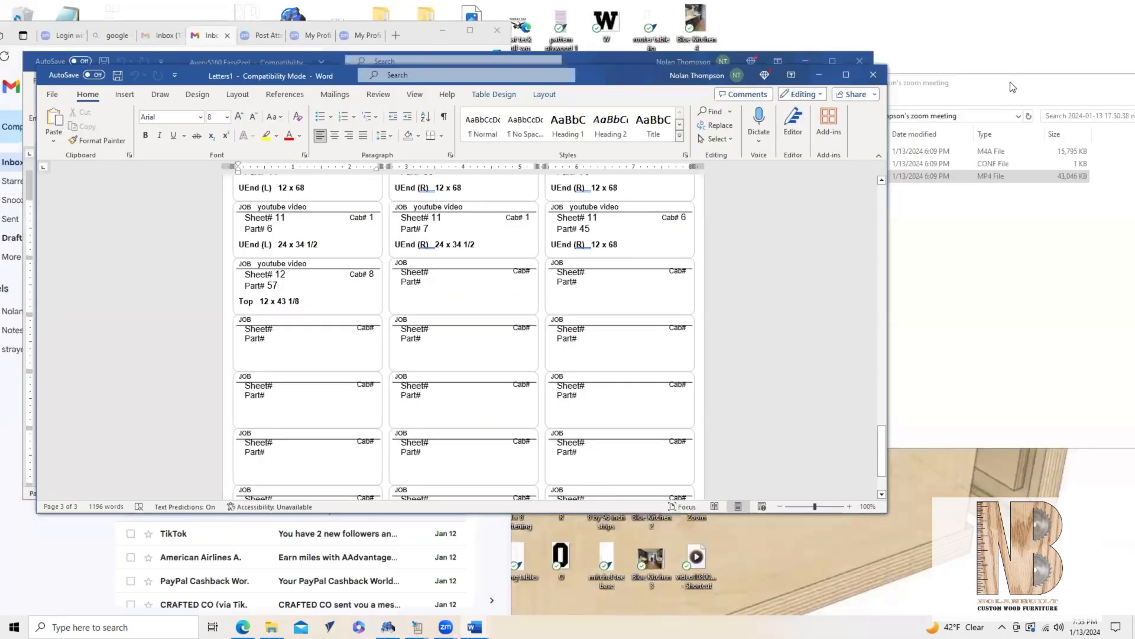
{"action": "left_click", "coordinate": [1011, 87]}
{"action": "left_click_drag", "start_coordinate": [1009, 88], "coordinate": [797, 374]}
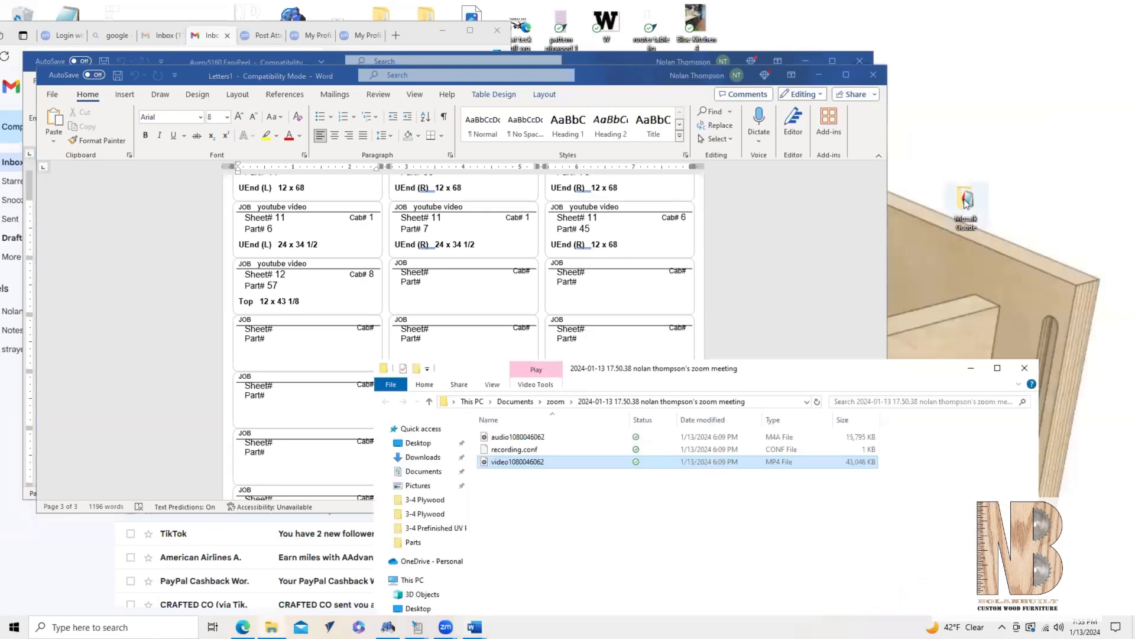
{"action": "left_click", "coordinate": [966, 202]}
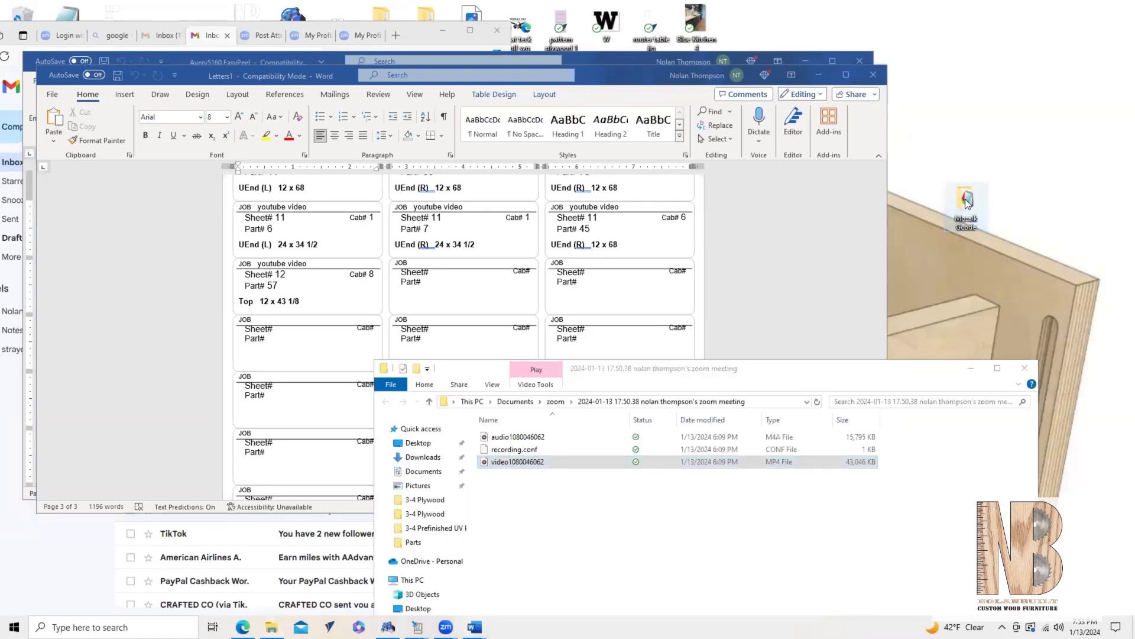
{"action": "double_click", "coordinate": [967, 202]}
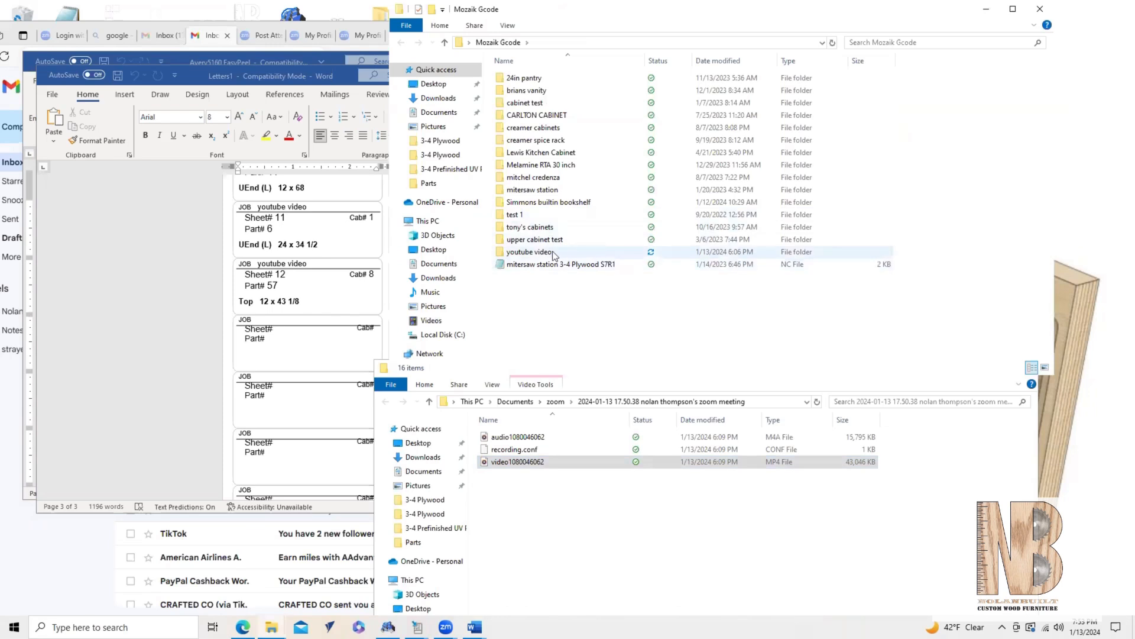
Open the youtube video job's 3-4 Prefinished UV Plywood folder and select all of its NC files
{"action": "double_click", "coordinate": [529, 252]}
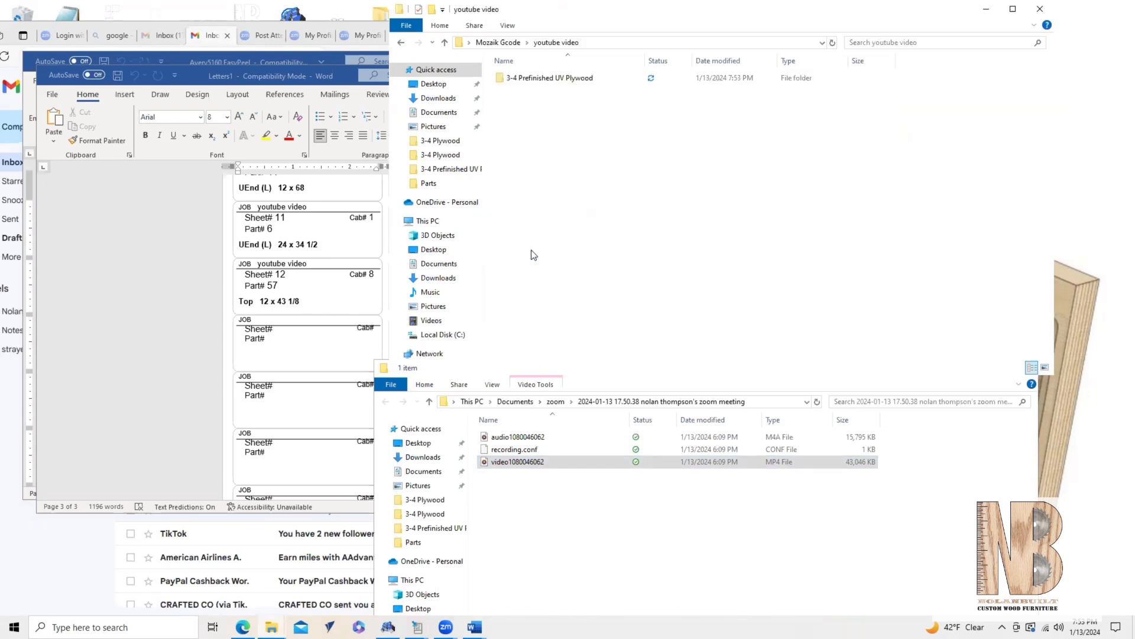
{"action": "double_click", "coordinate": [561, 80]}
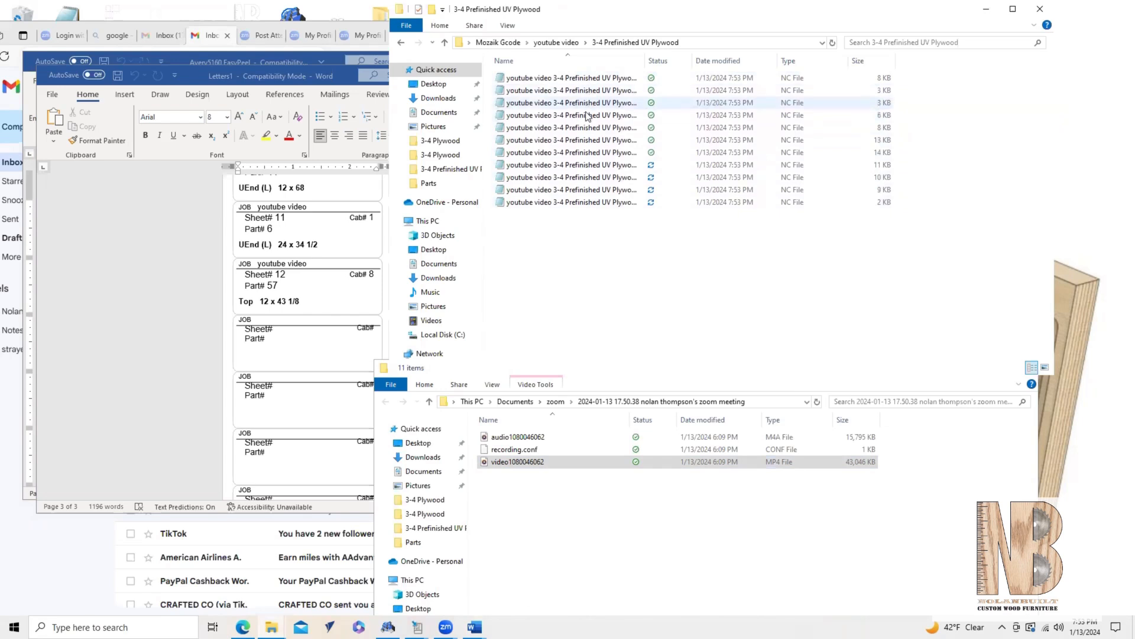
{"action": "left_click", "coordinate": [585, 79]}
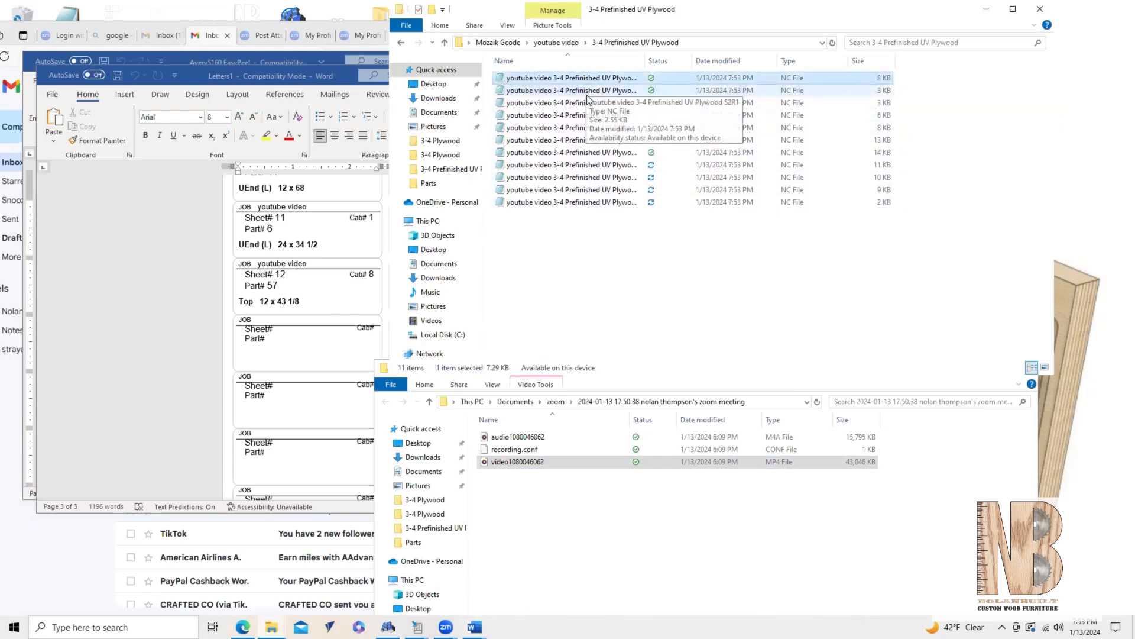
{"action": "key", "text": "shift+Down"}
{"action": "key", "text": "shift+Down"}
{"action": "key", "text": "shift+Down"}
{"action": "key", "text": "shift+Down"}
{"action": "key", "text": "shift+Down"}
{"action": "key", "text": "shift+Down"}
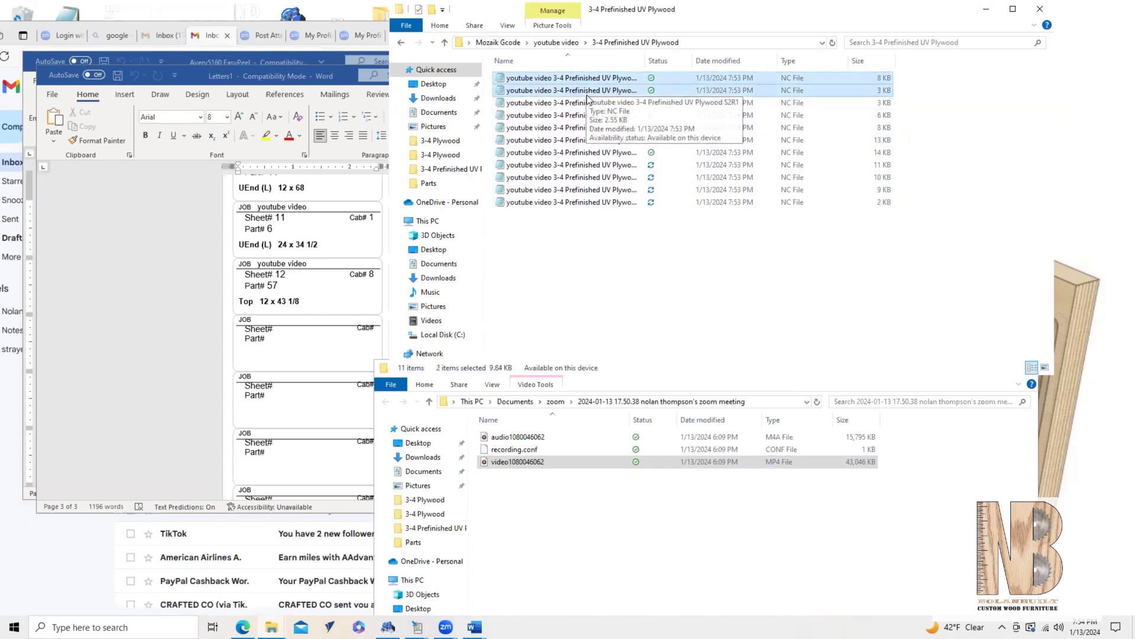
{"action": "key", "text": "shift+Down"}
{"action": "key", "text": "shift+Down"}
{"action": "key", "text": "shift+Down"}
{"action": "key", "text": "shift+Down"}
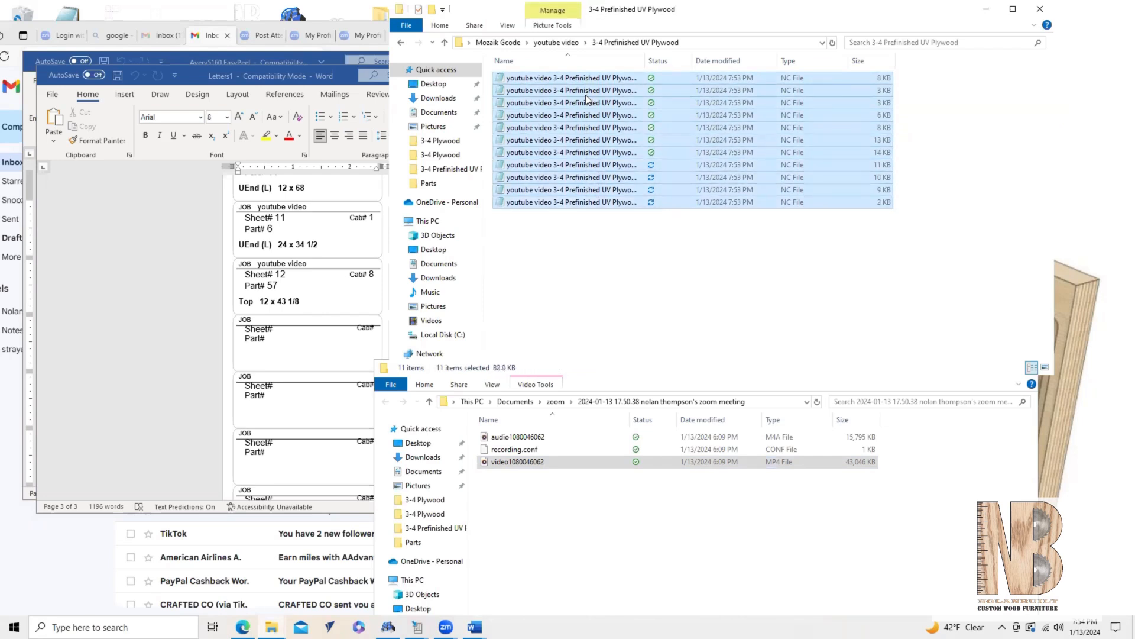
{"action": "left_click_drag", "start_coordinate": [619, 122], "coordinate": [588, 169]}
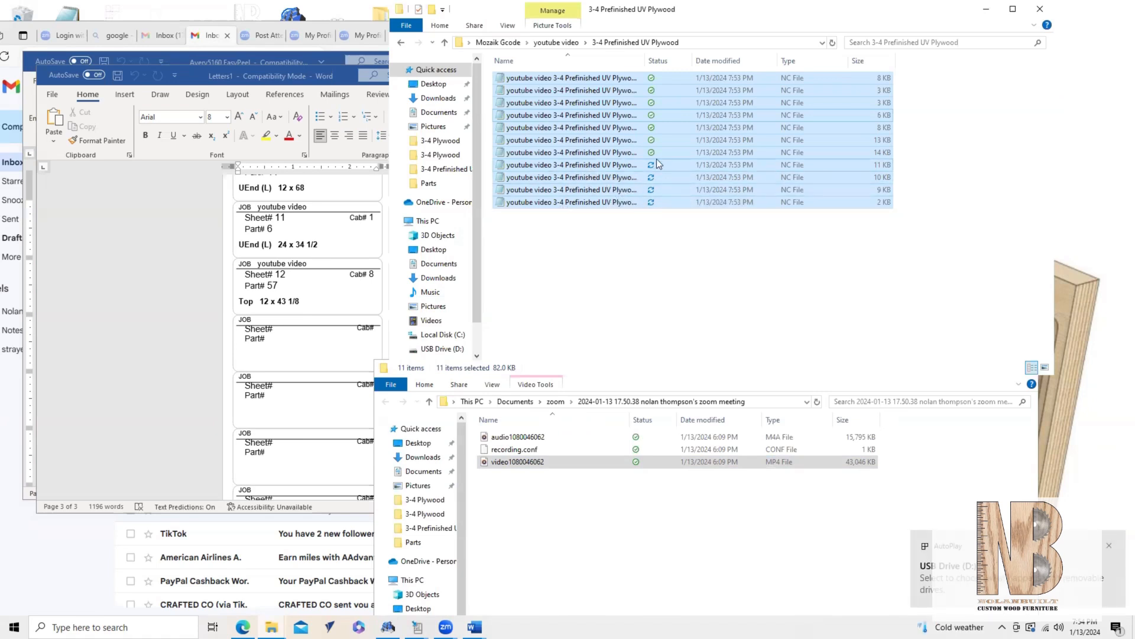
{"action": "left_click_drag", "start_coordinate": [689, 125], "coordinate": [572, 181]}
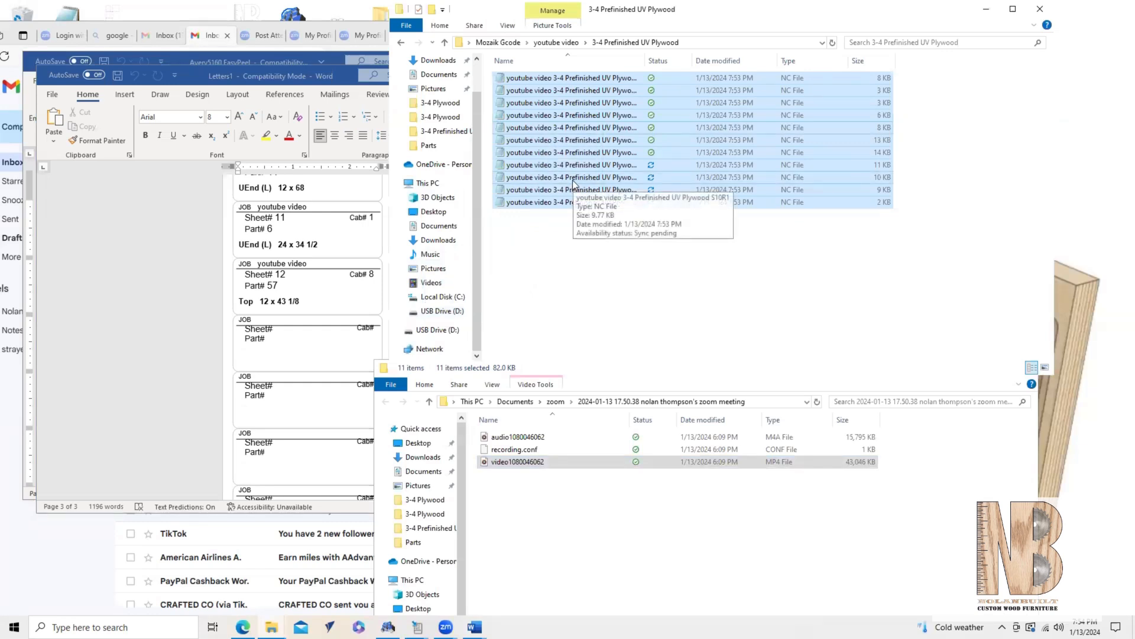
Close the GCode folder window and switch back to the Mozaik job
{"action": "left_click", "coordinate": [1041, 10]}
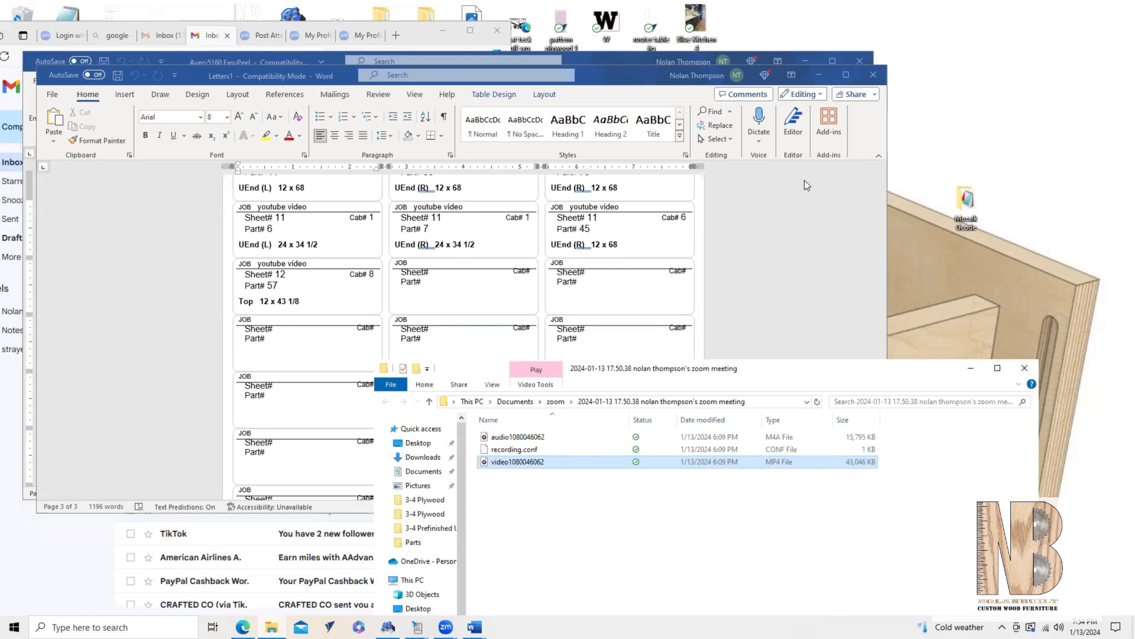
{"action": "left_click", "coordinate": [671, 50]}
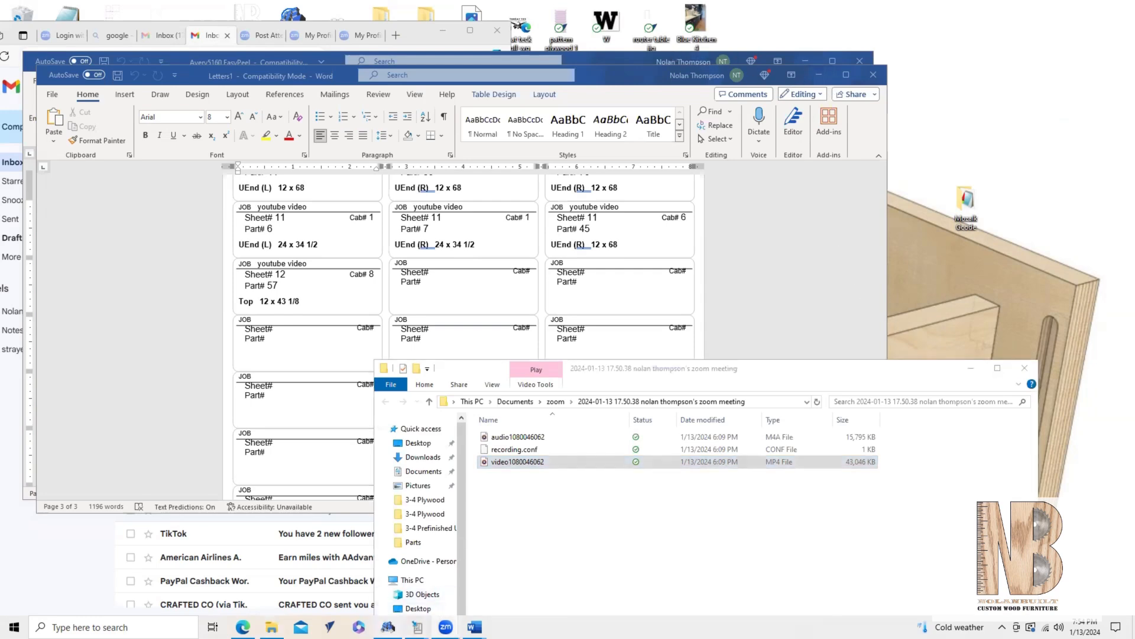
{"action": "left_click", "coordinate": [391, 624]}
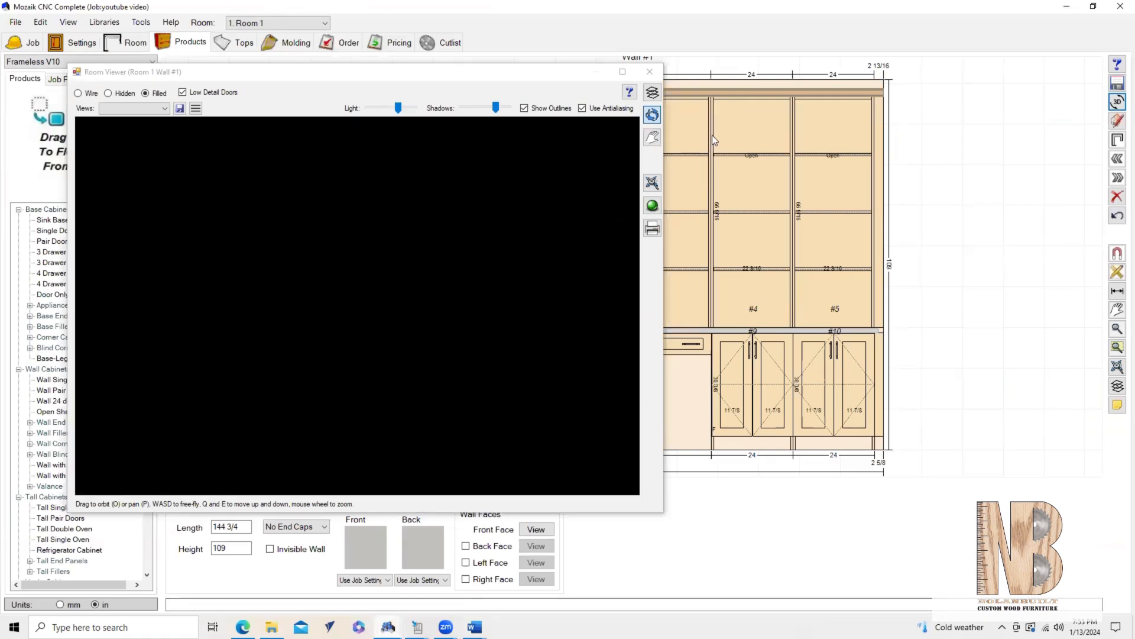
Reopen the 3D room viewer for Wall #1 and examine the whole cabinet wall from an angle
{"action": "left_click", "coordinate": [650, 72]}
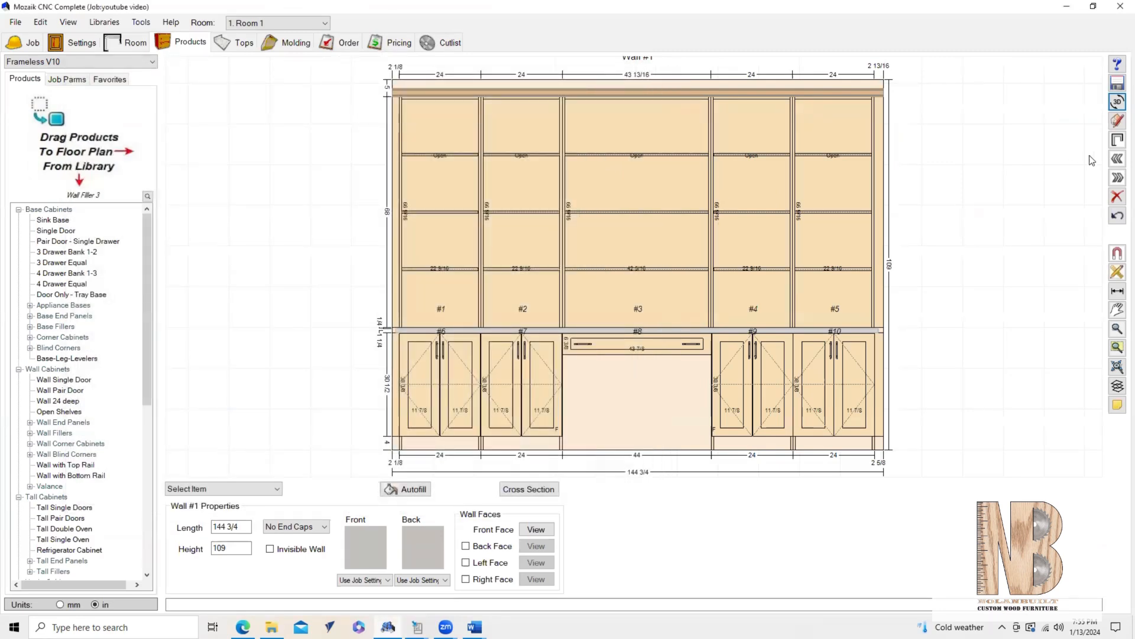
{"action": "left_click", "coordinate": [1117, 101]}
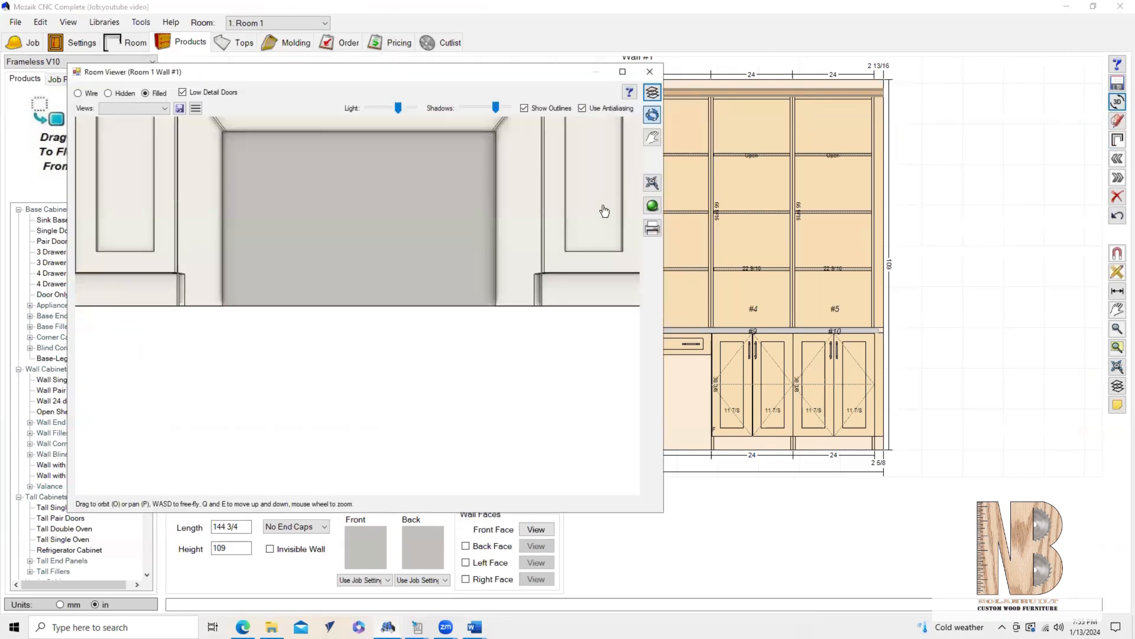
{"action": "scroll", "coordinate": [479, 282], "scroll_direction": "down", "scroll_amount": 5}
{"action": "left_click_drag", "start_coordinate": [485, 269], "coordinate": [476, 201]}
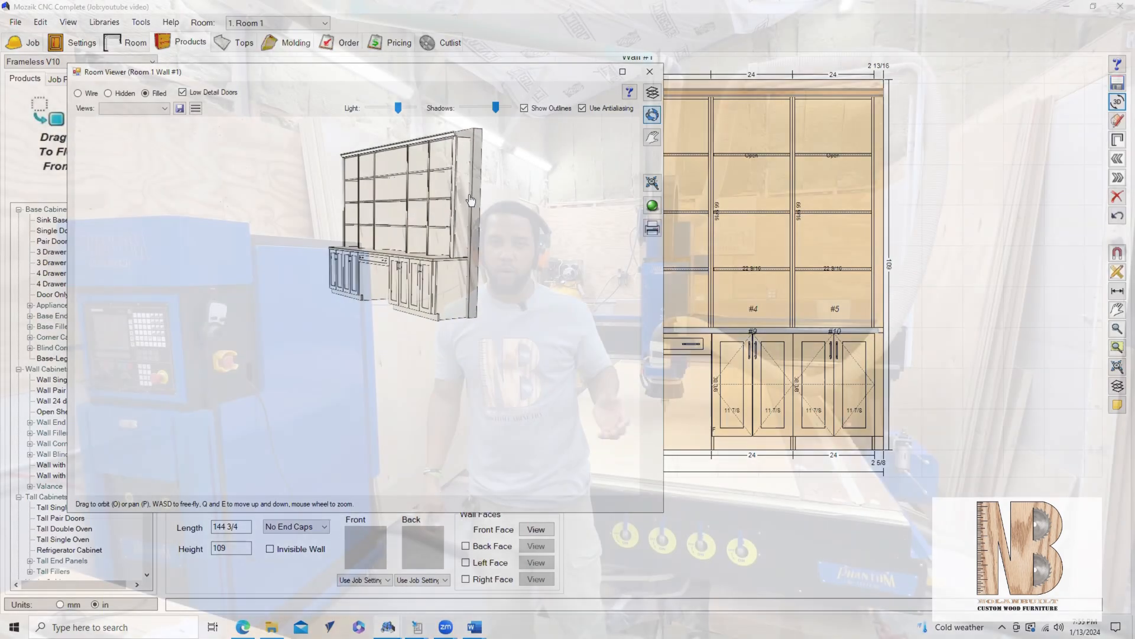